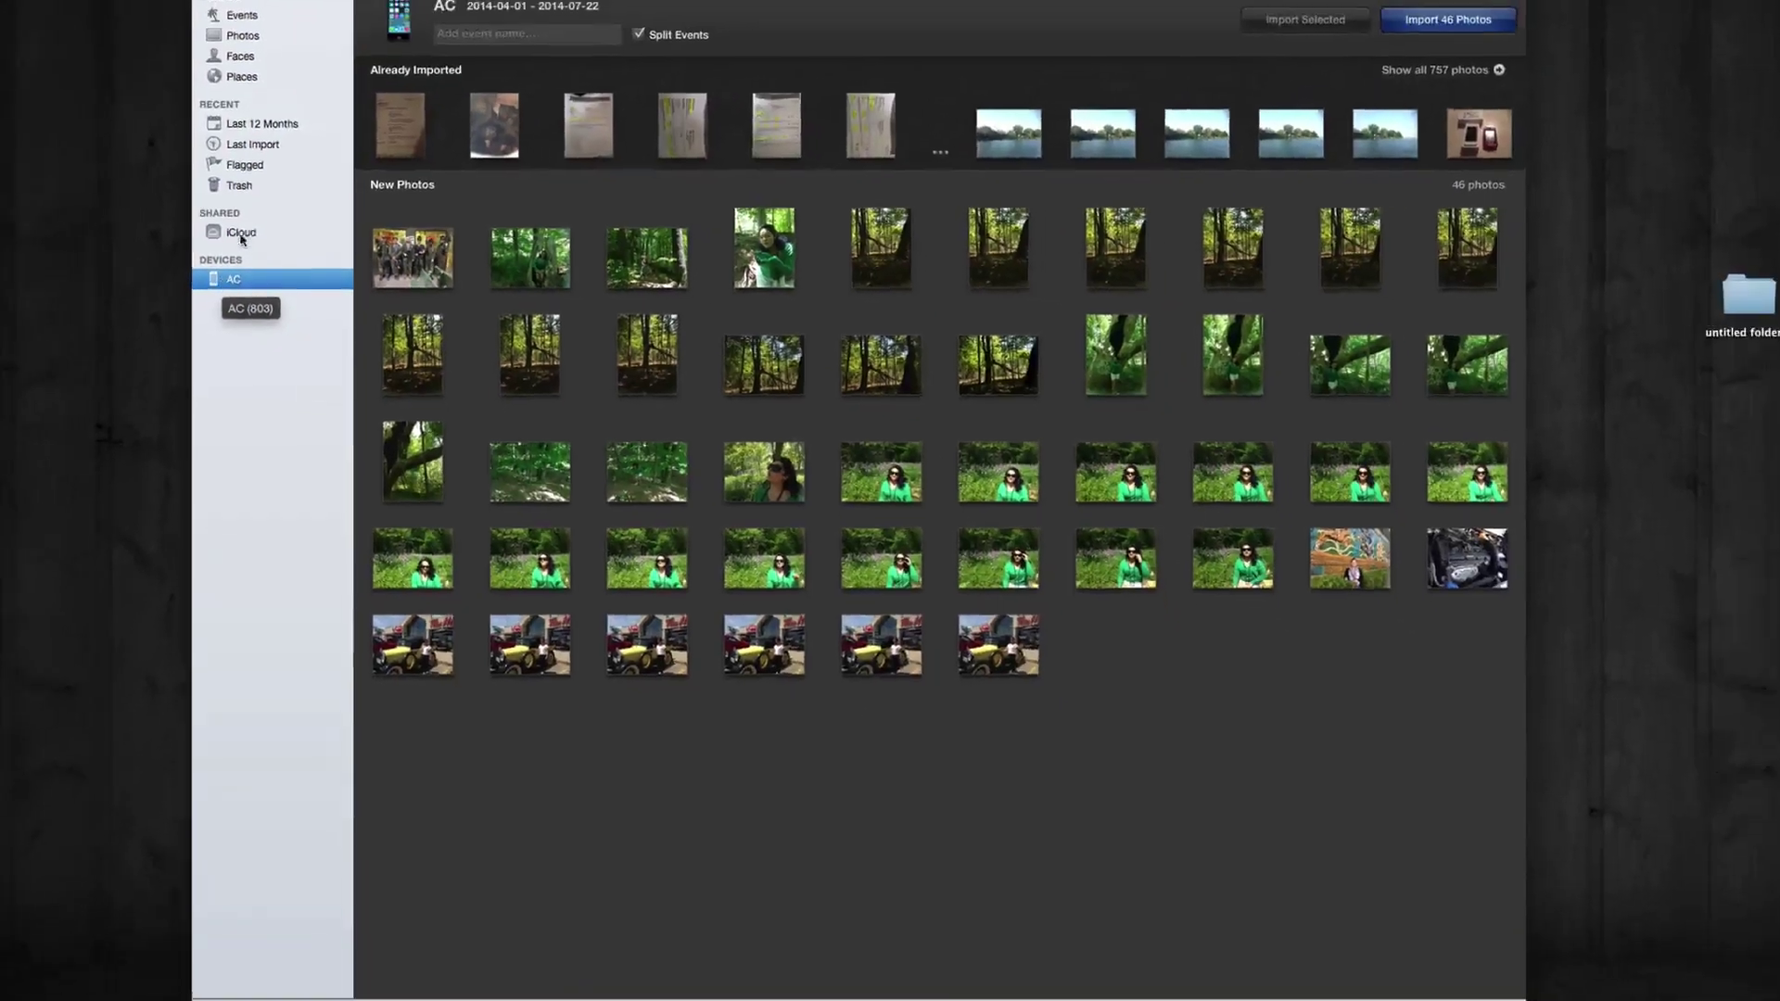
- Open the empty My Photo Stream album under iCloud, then launch System Preferences from the Dock
click(232, 237)
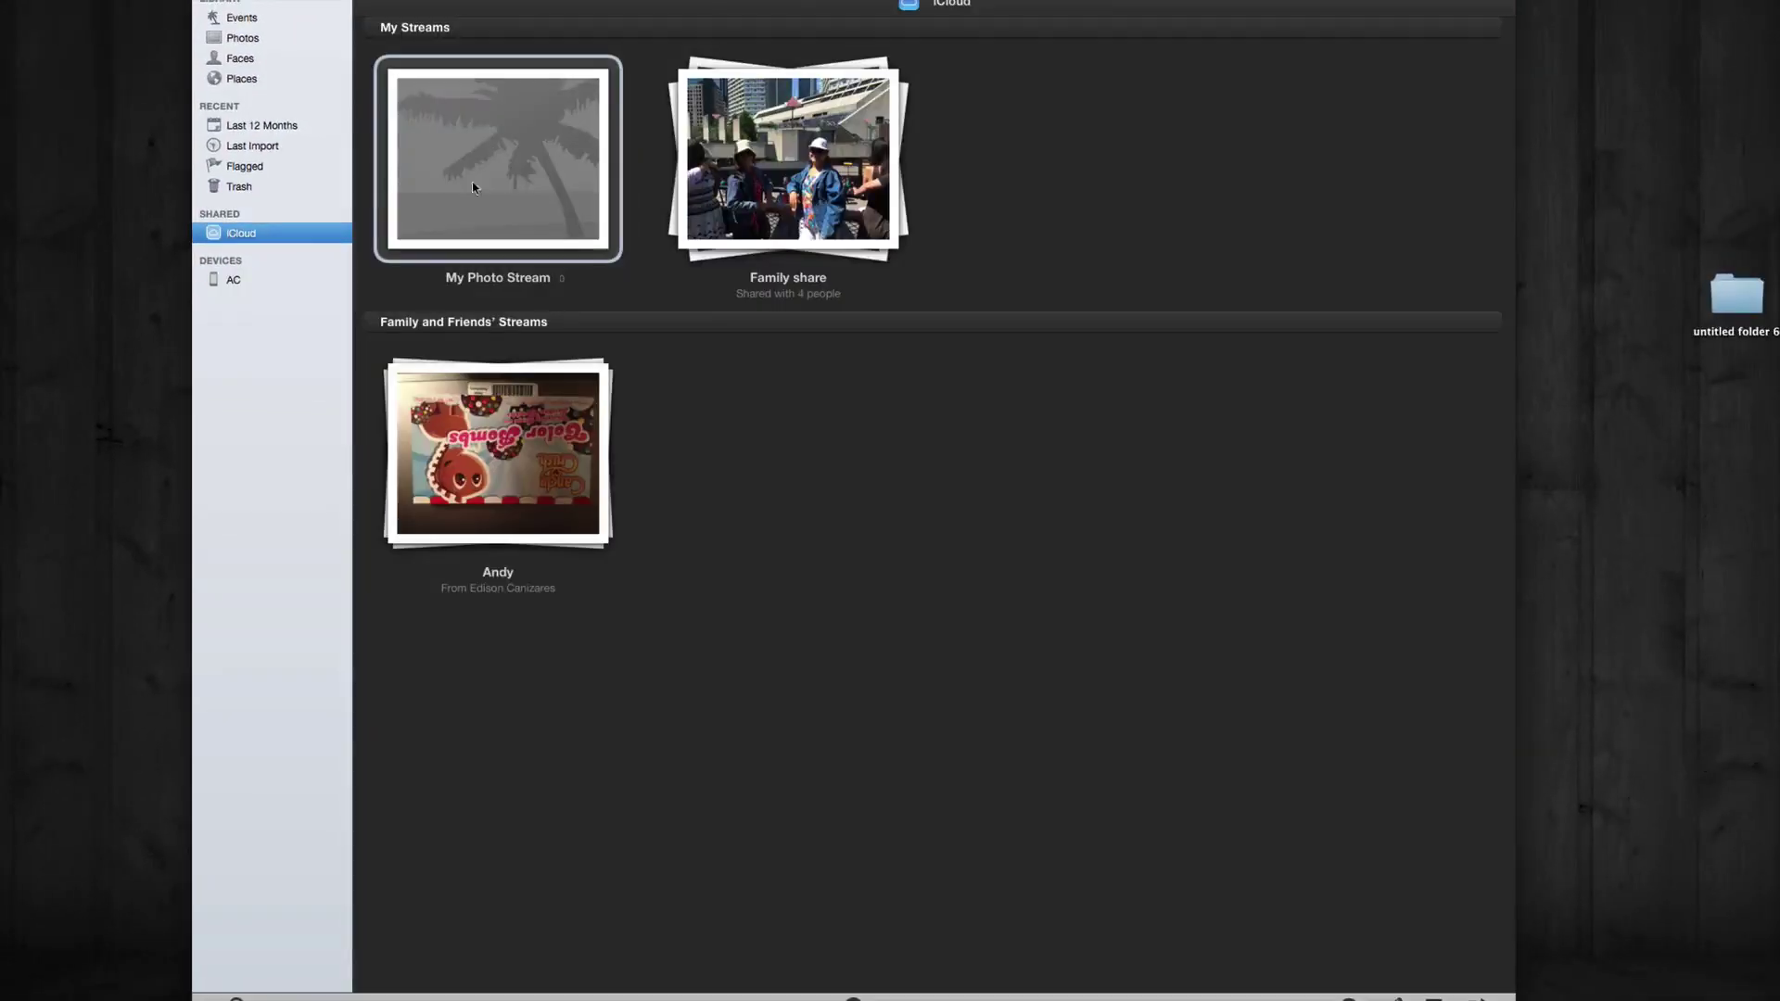
click(234, 283)
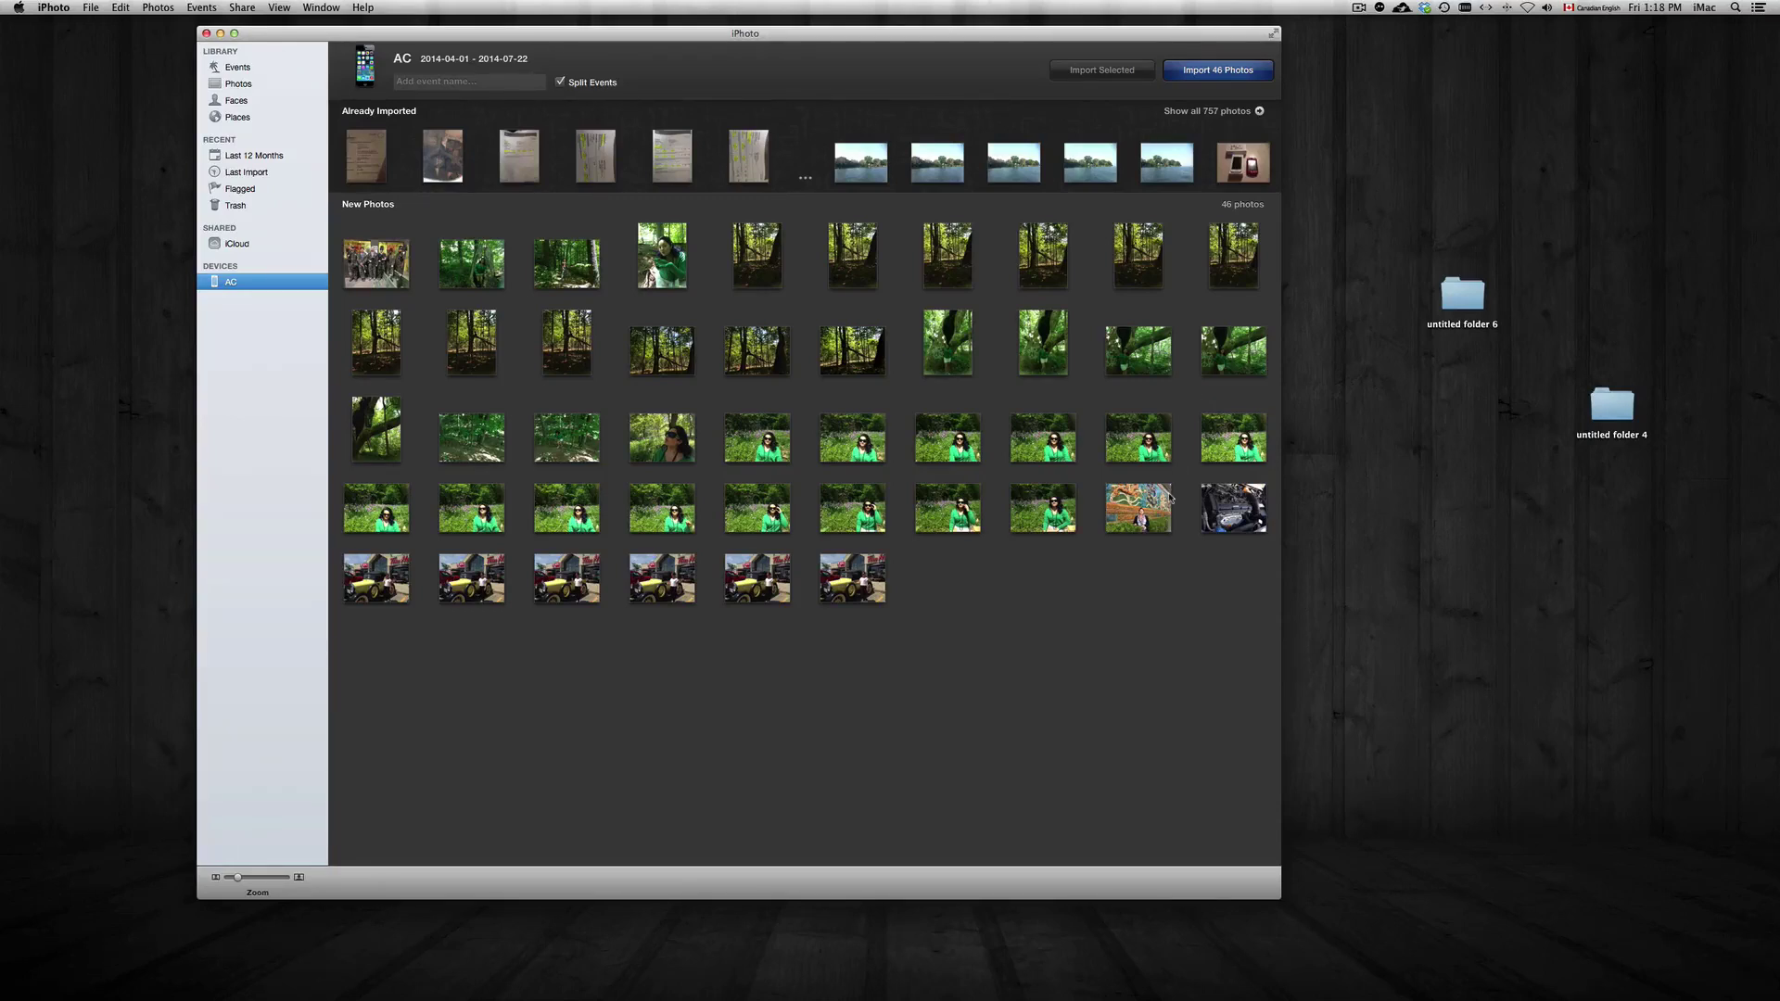
mouse_move(233, 279)
click(231, 246)
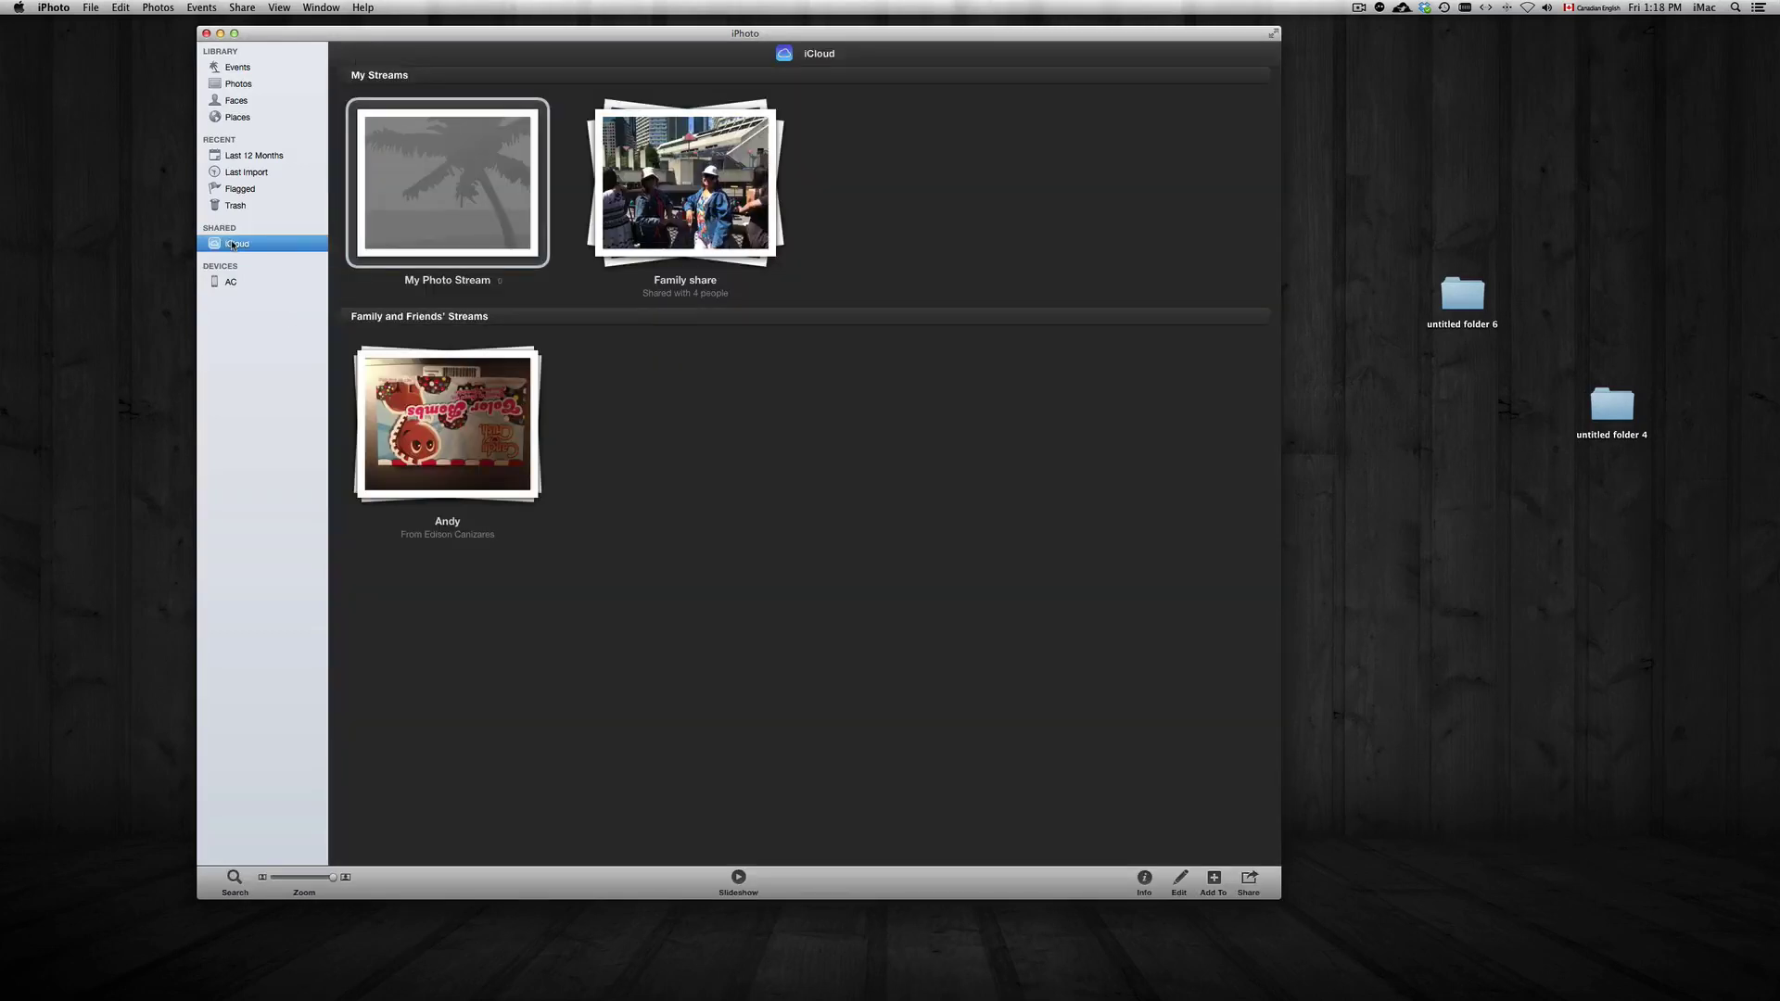
double_click(451, 211)
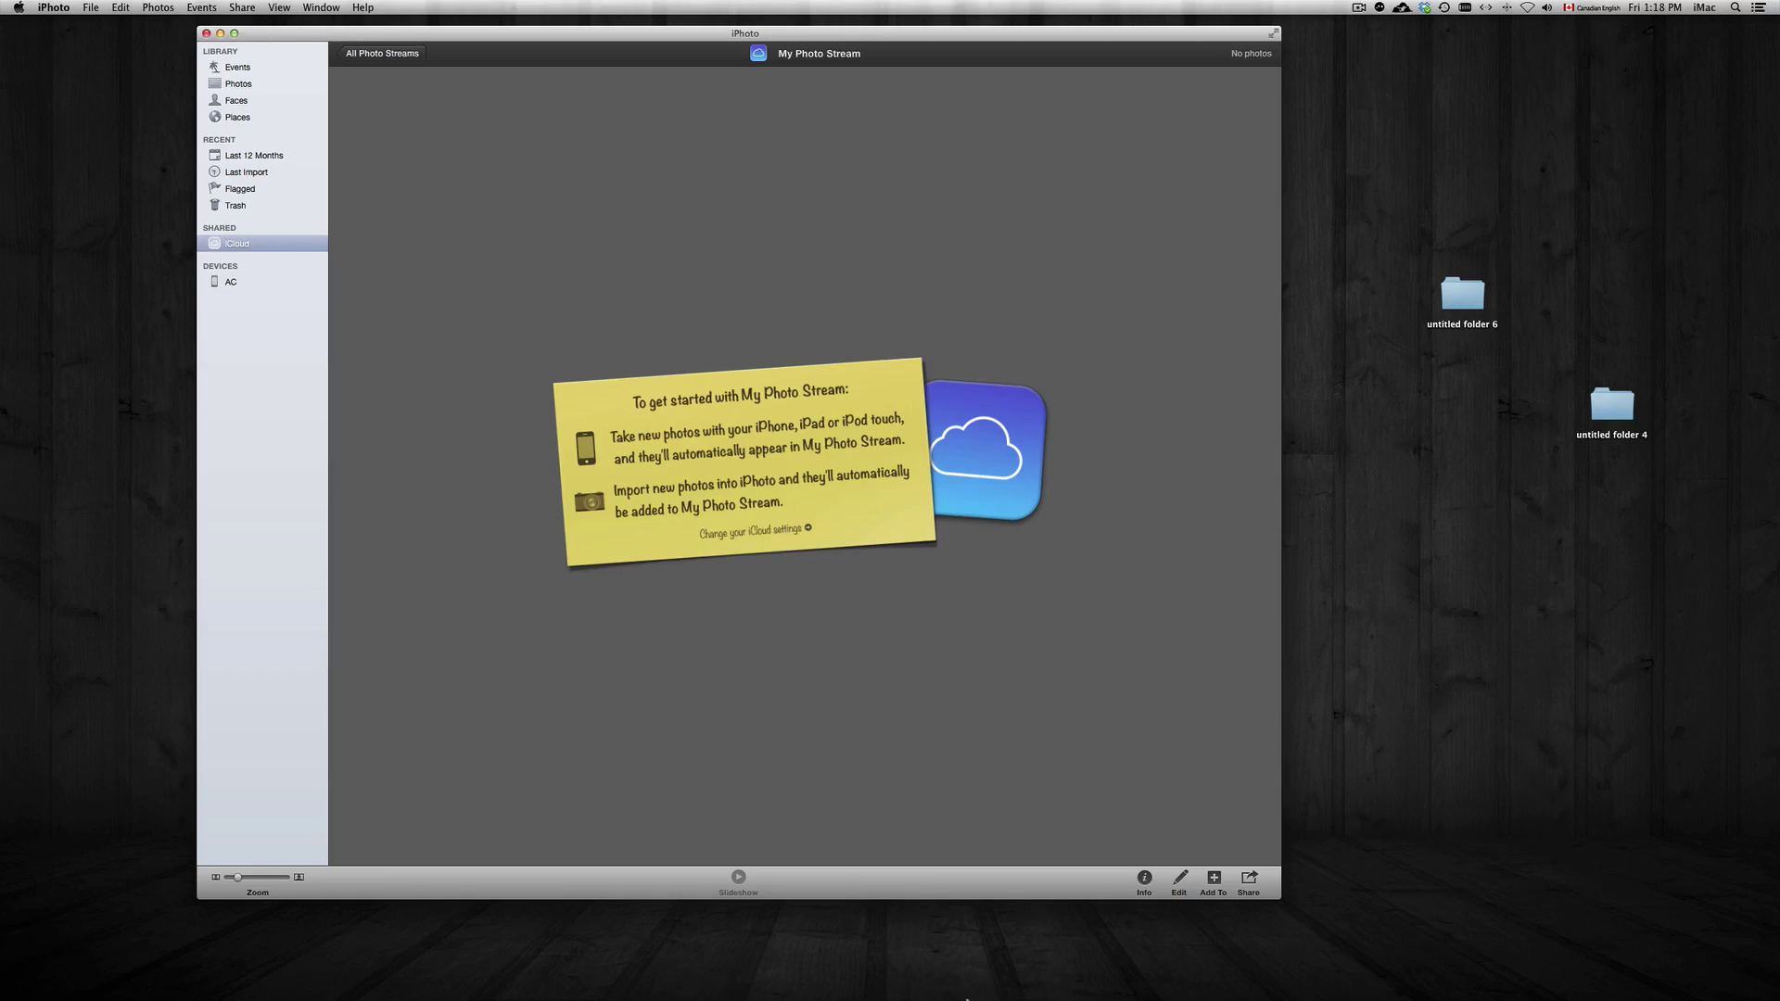
click(903, 973)
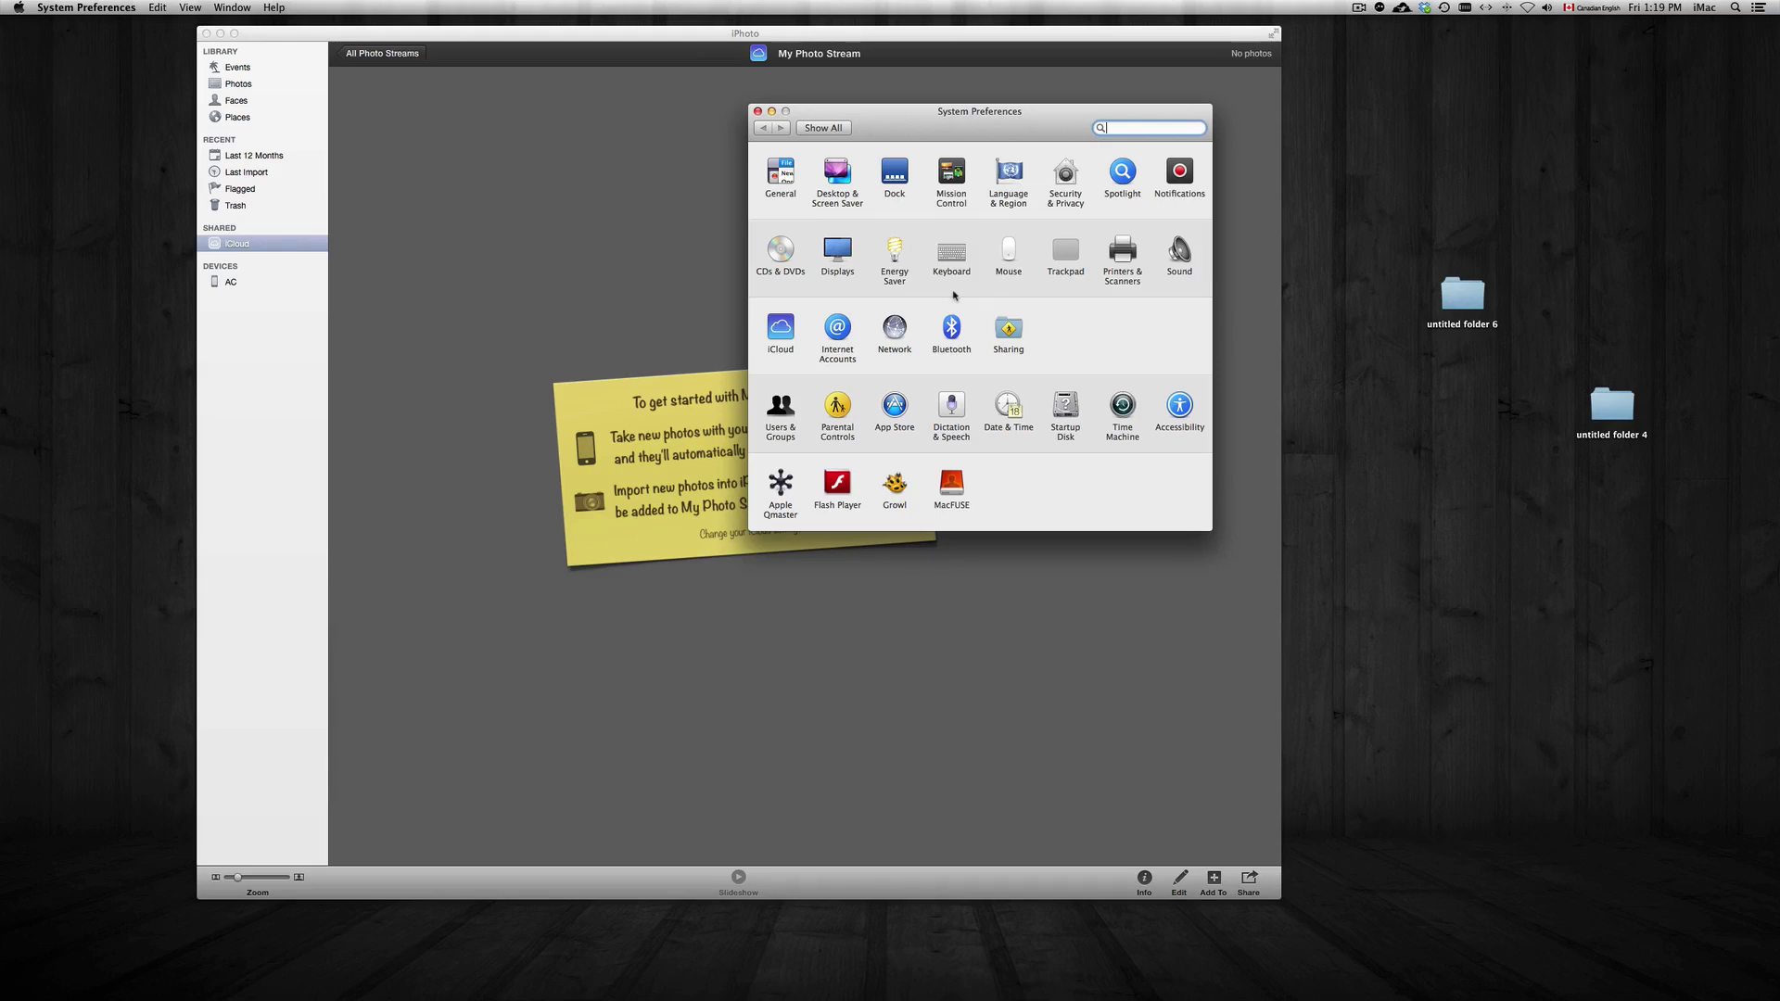
- In the iCloud Photos options, untick My Photo Stream and Photo Sharing and confirm
click(793, 333)
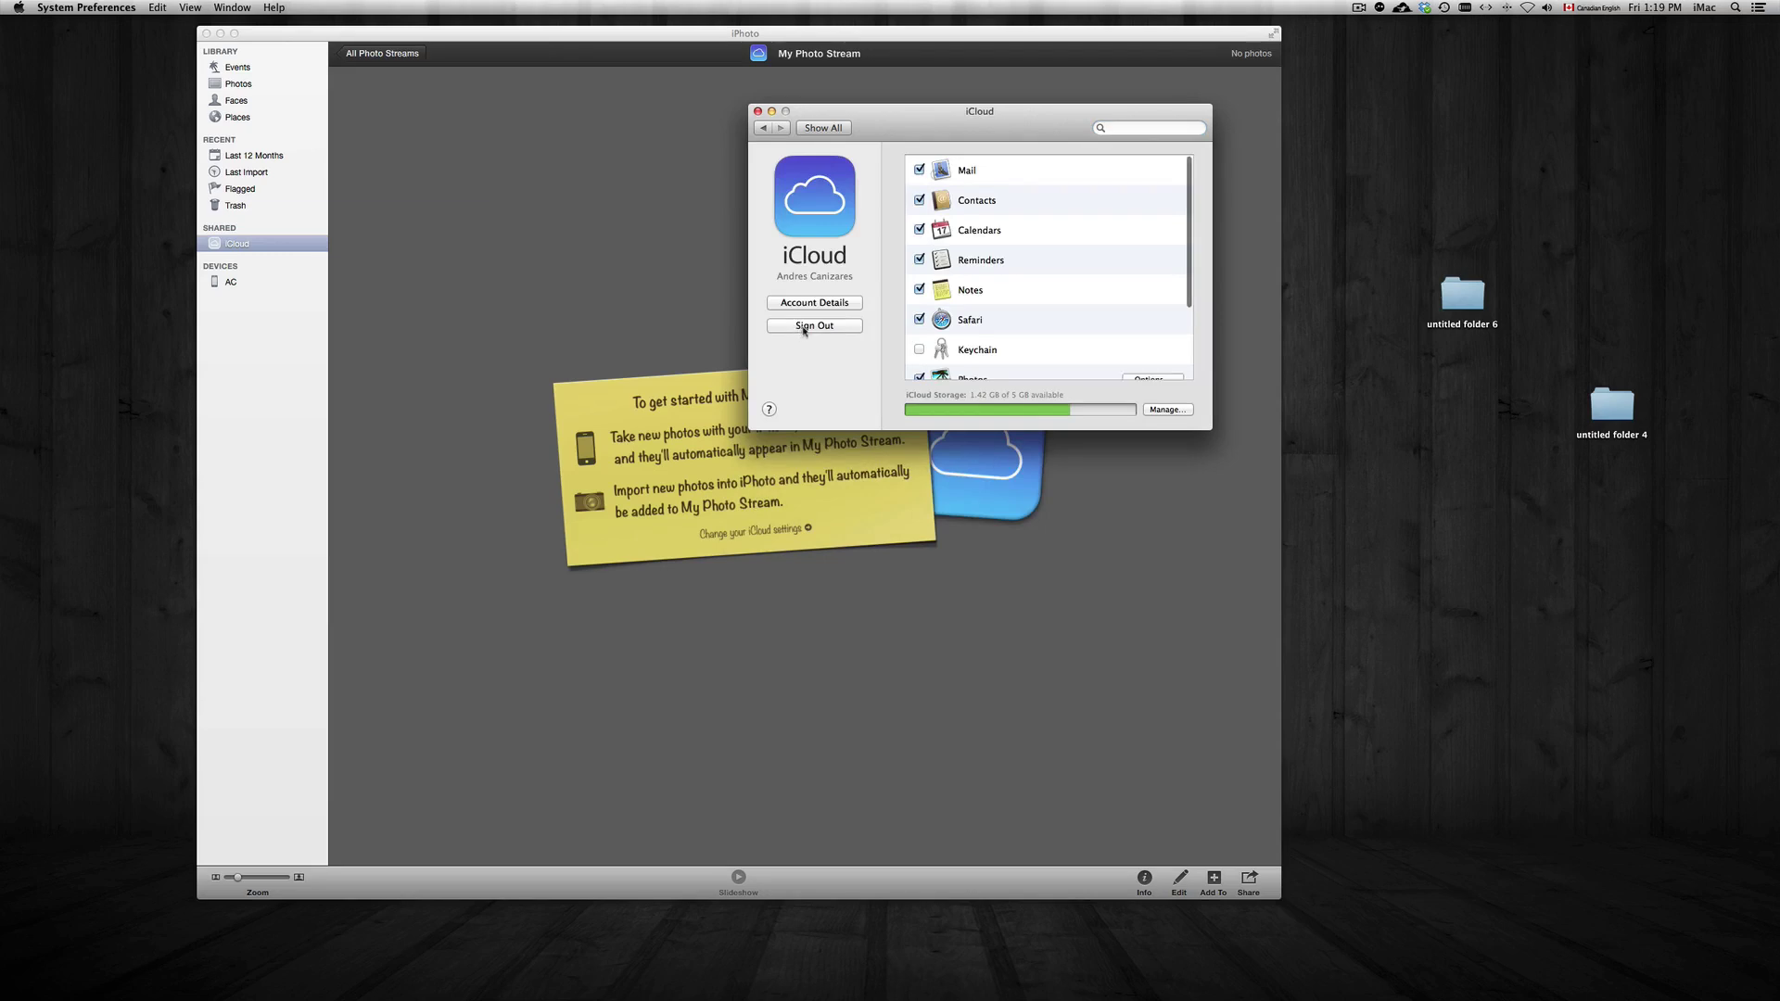
scroll(1043, 293, down, 1)
scroll(1048, 291, down, 1)
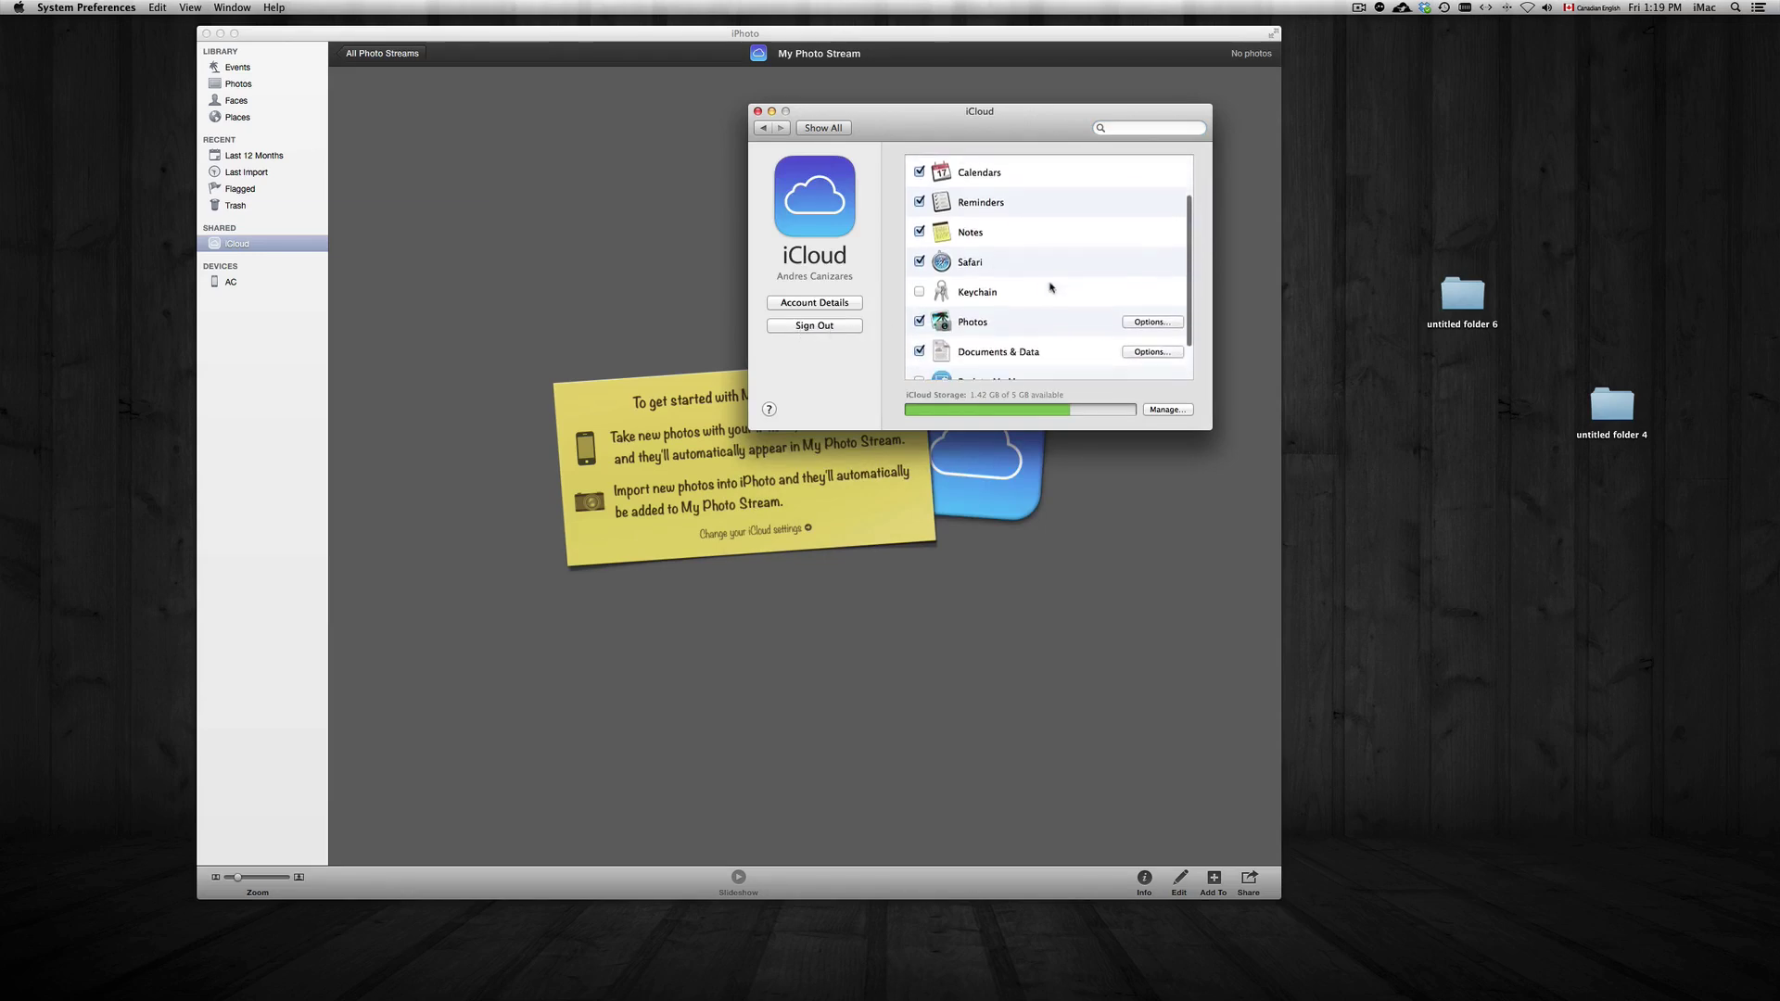
scroll(1050, 287, down, 2)
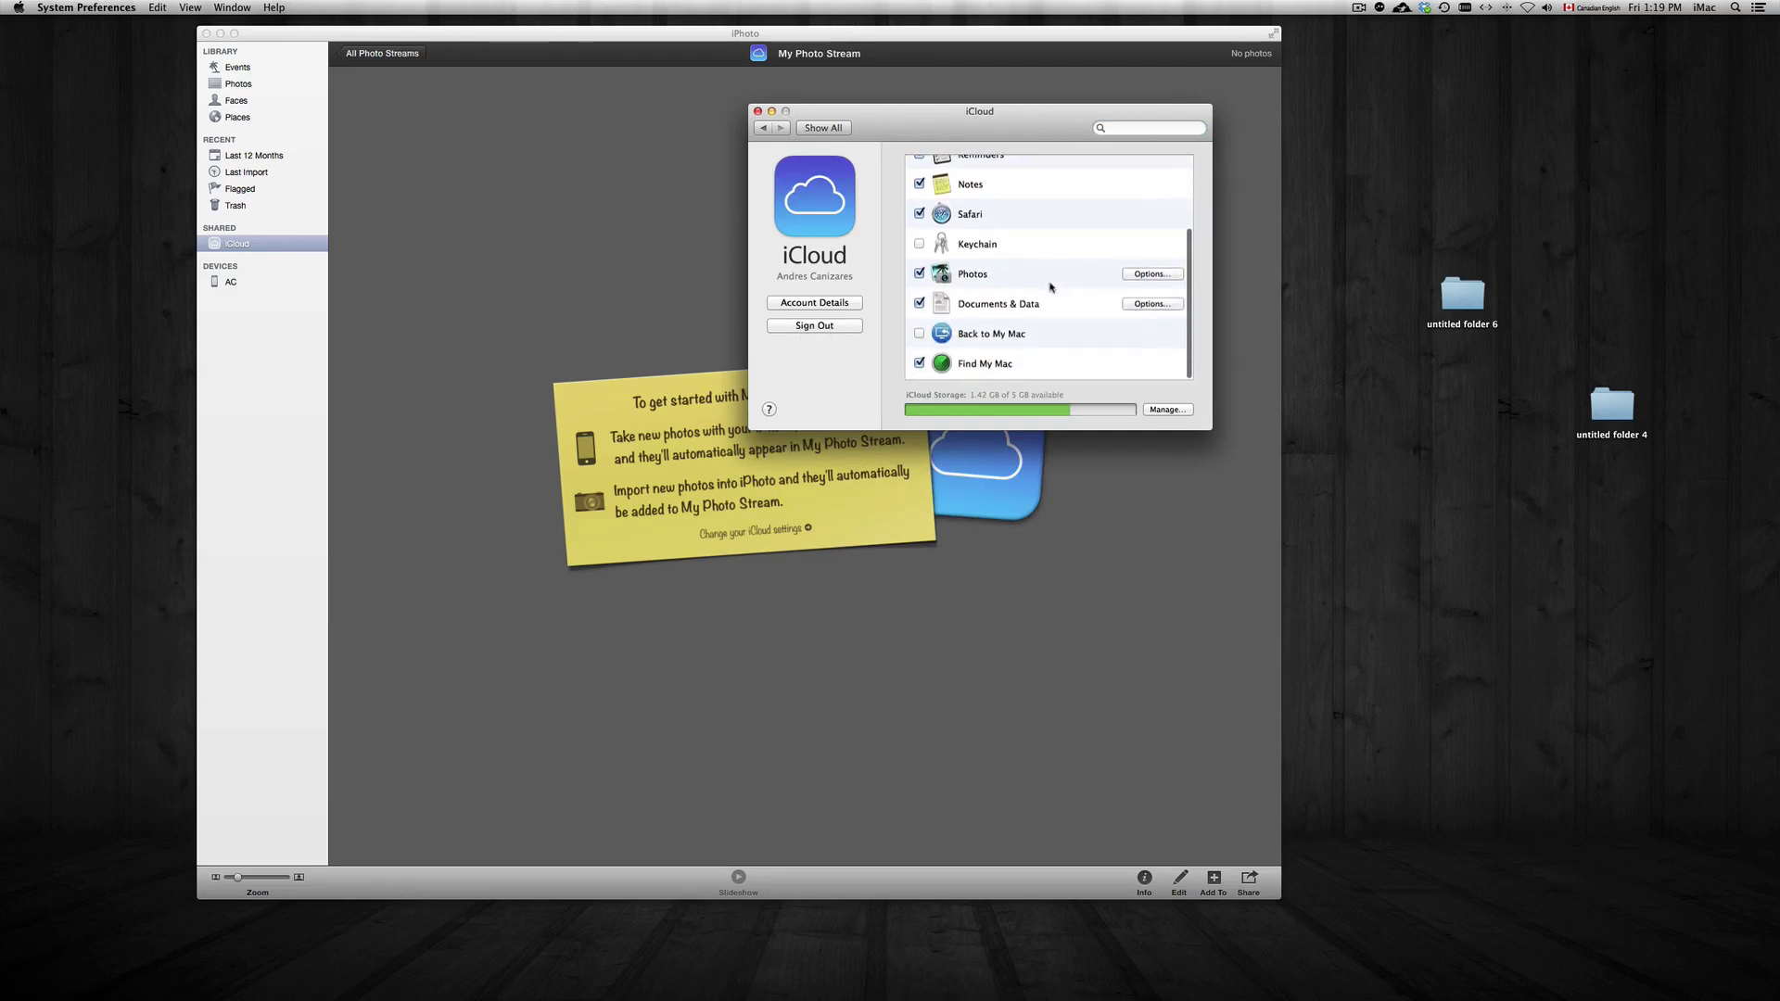
click(1151, 275)
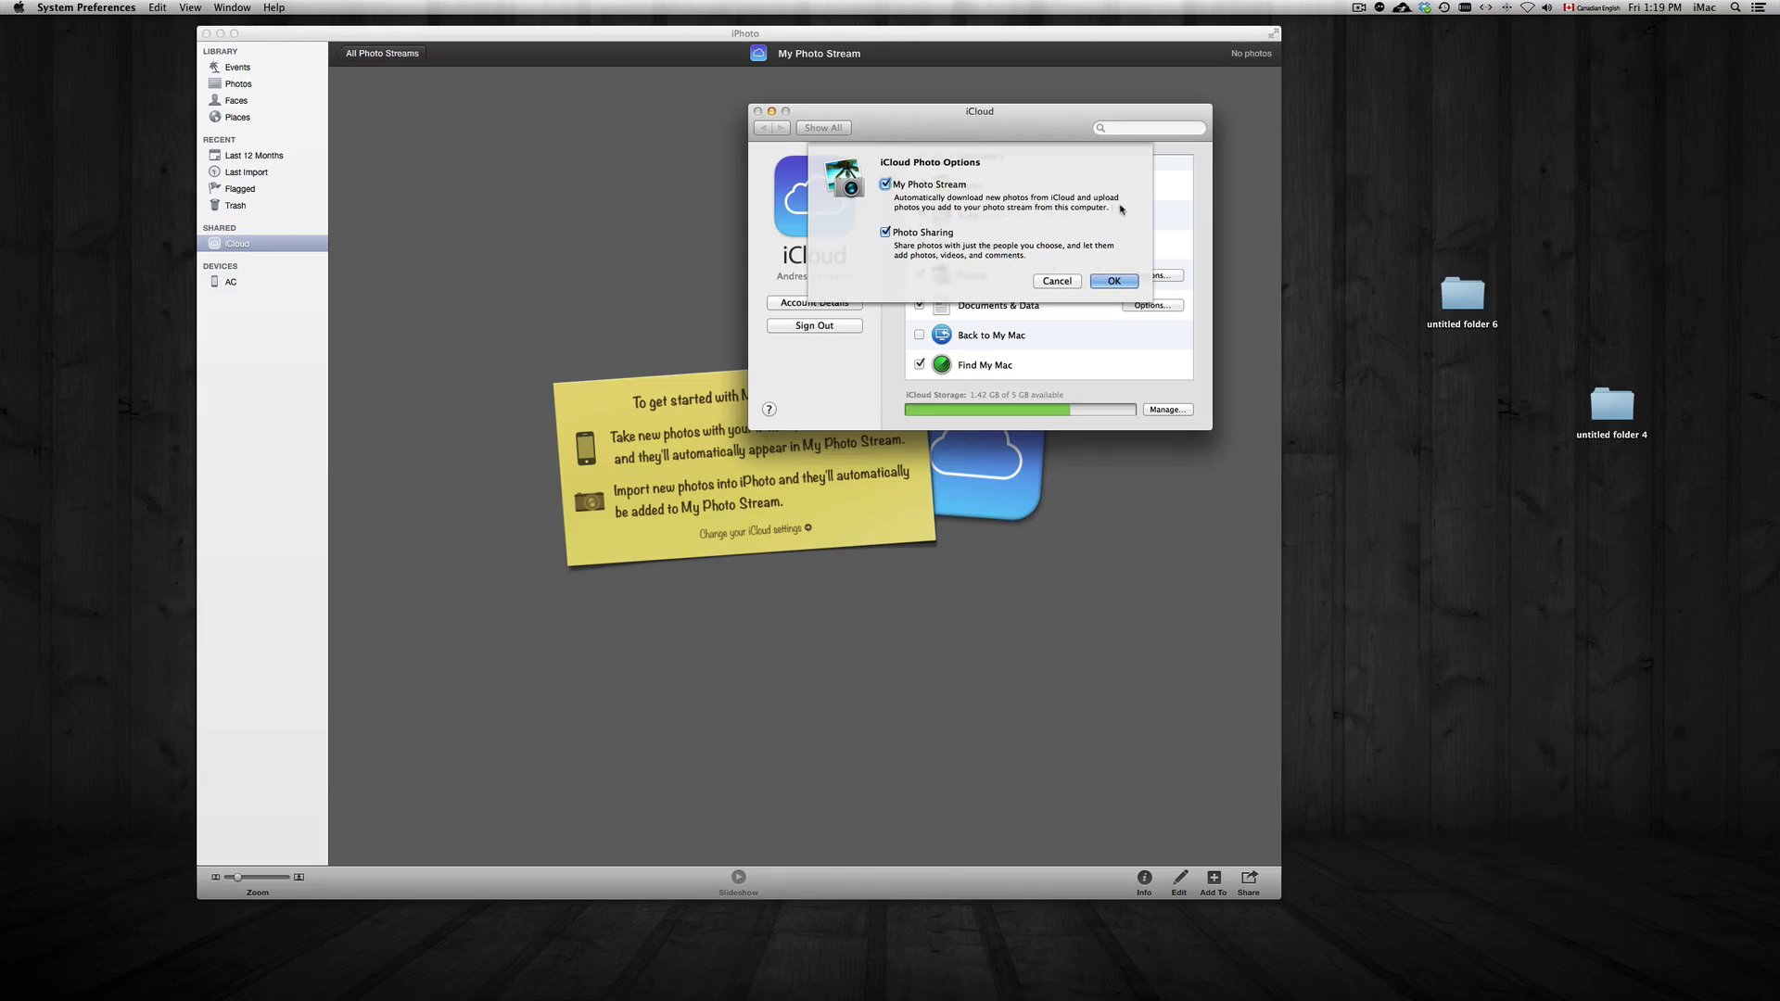
click(886, 184)
click(888, 233)
click(1116, 282)
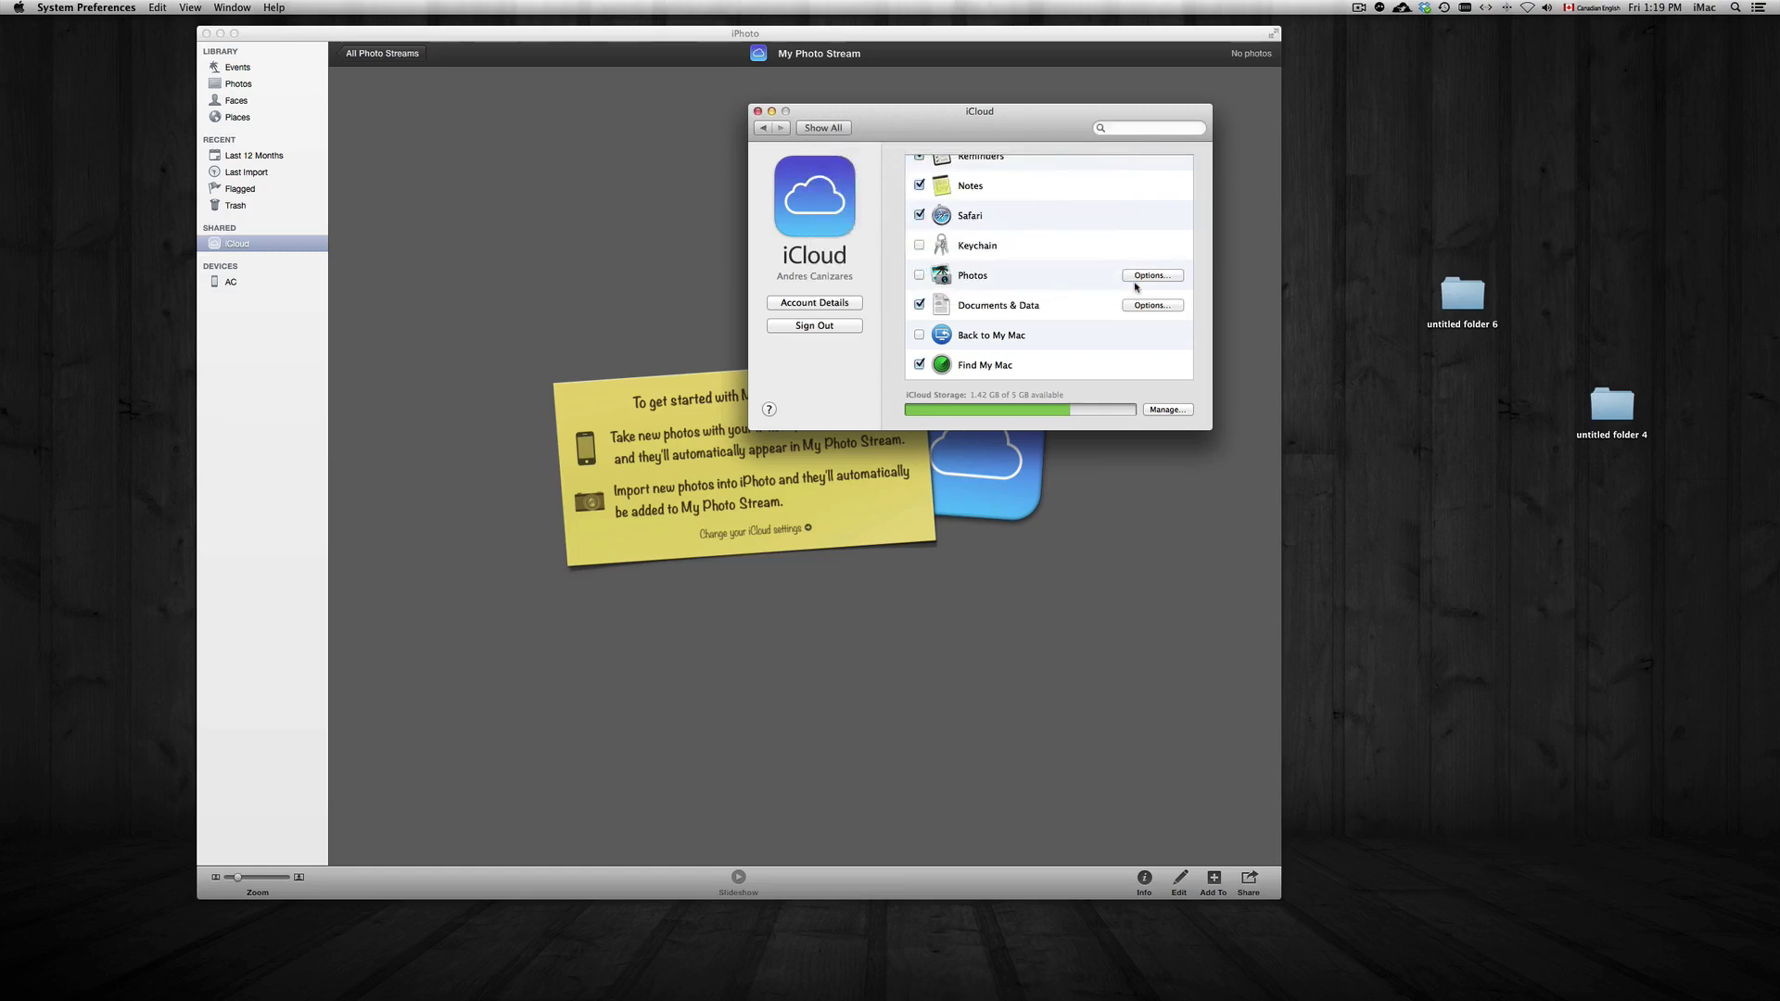
- Reopen the iCloud preferences pane and arrange it beside the iPhoto window
drag(925, 139, 1383, 208)
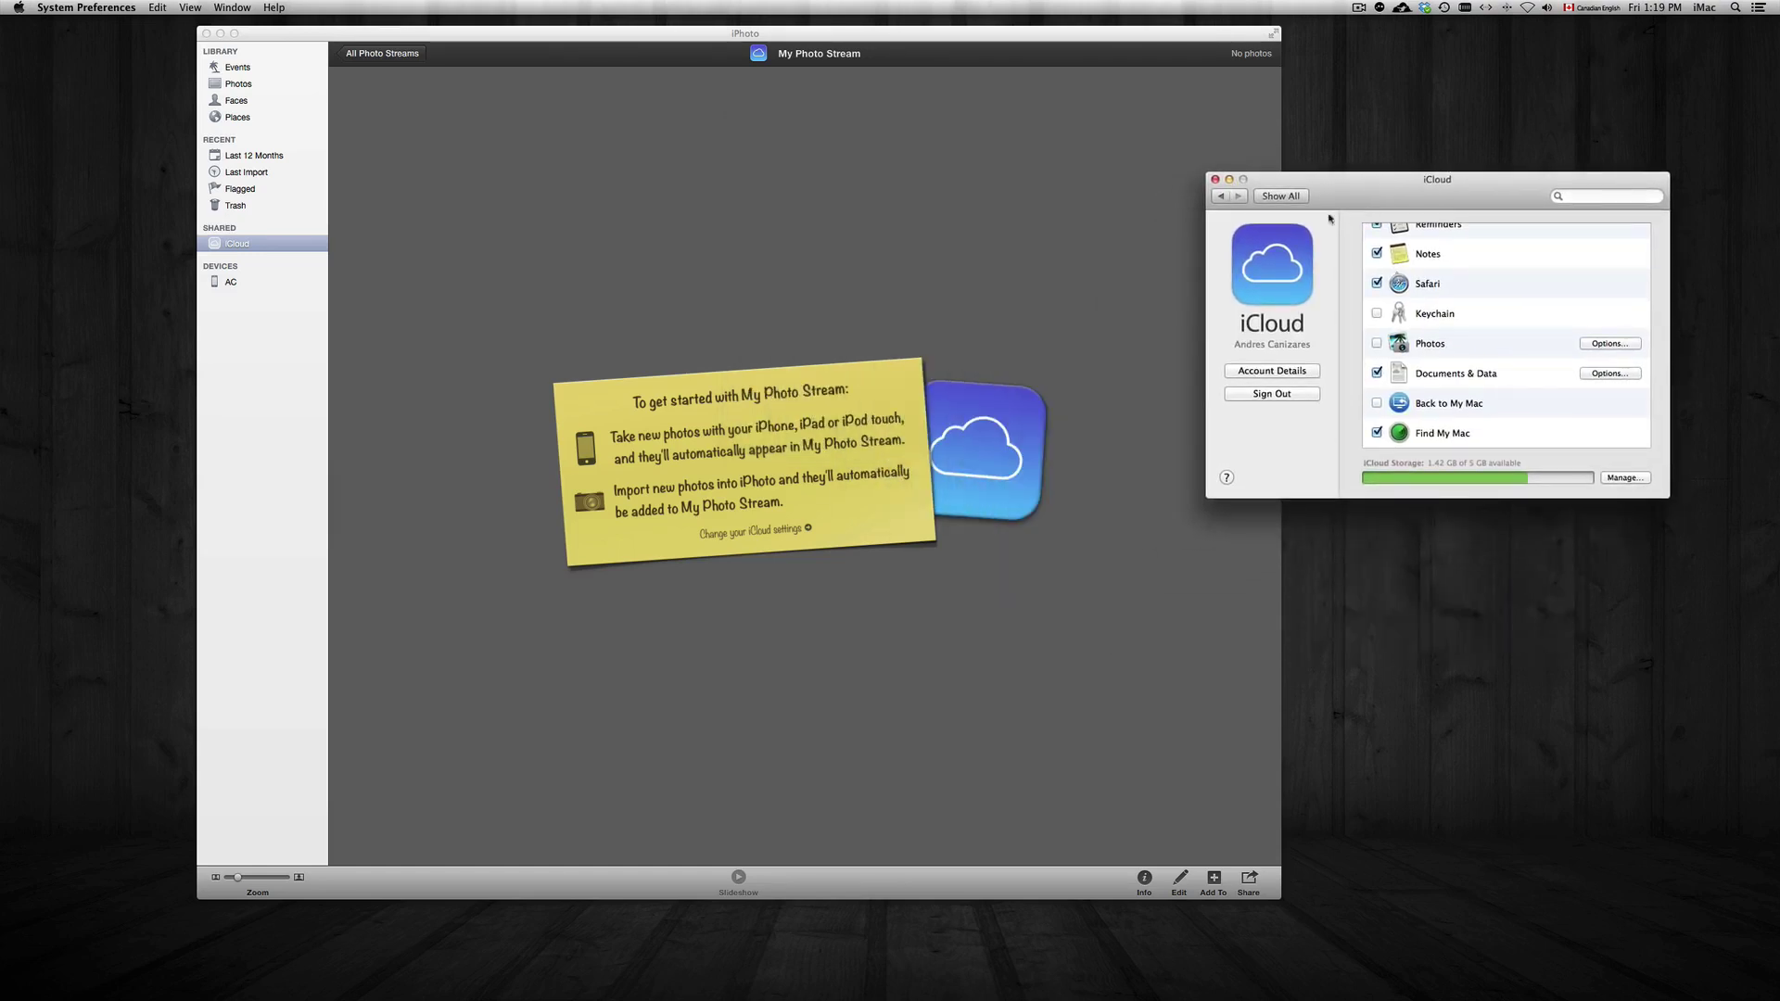
click(1215, 180)
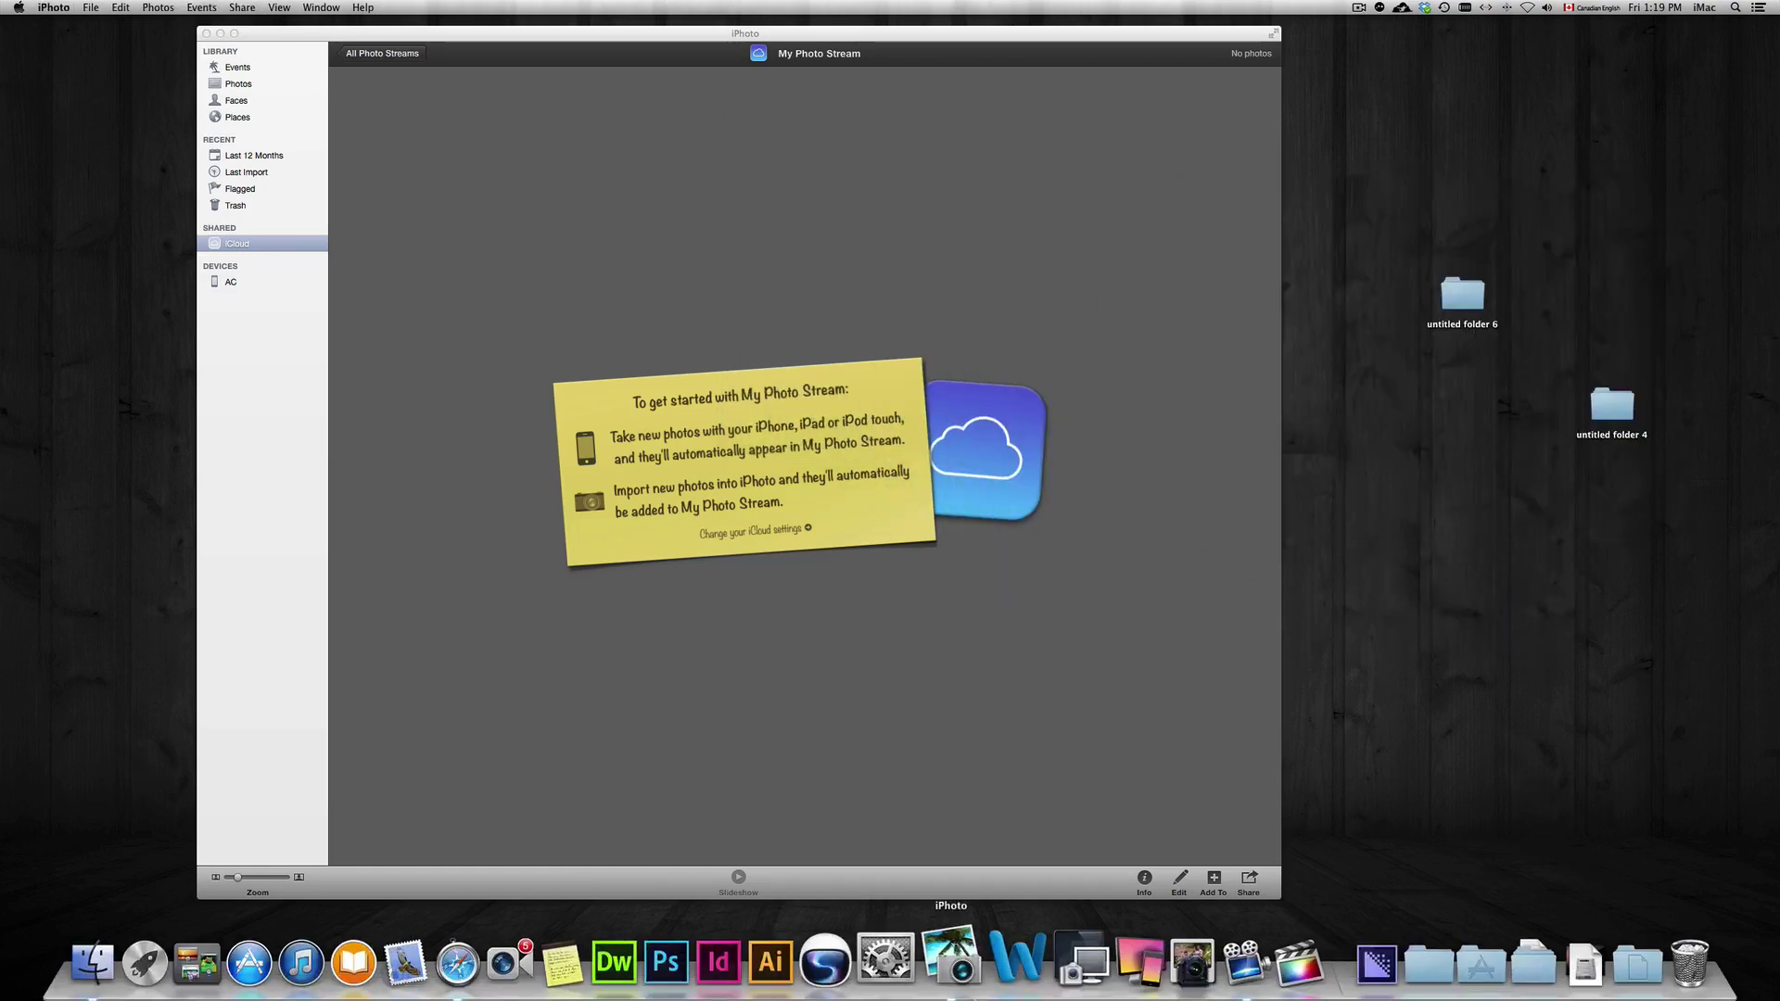
click(877, 960)
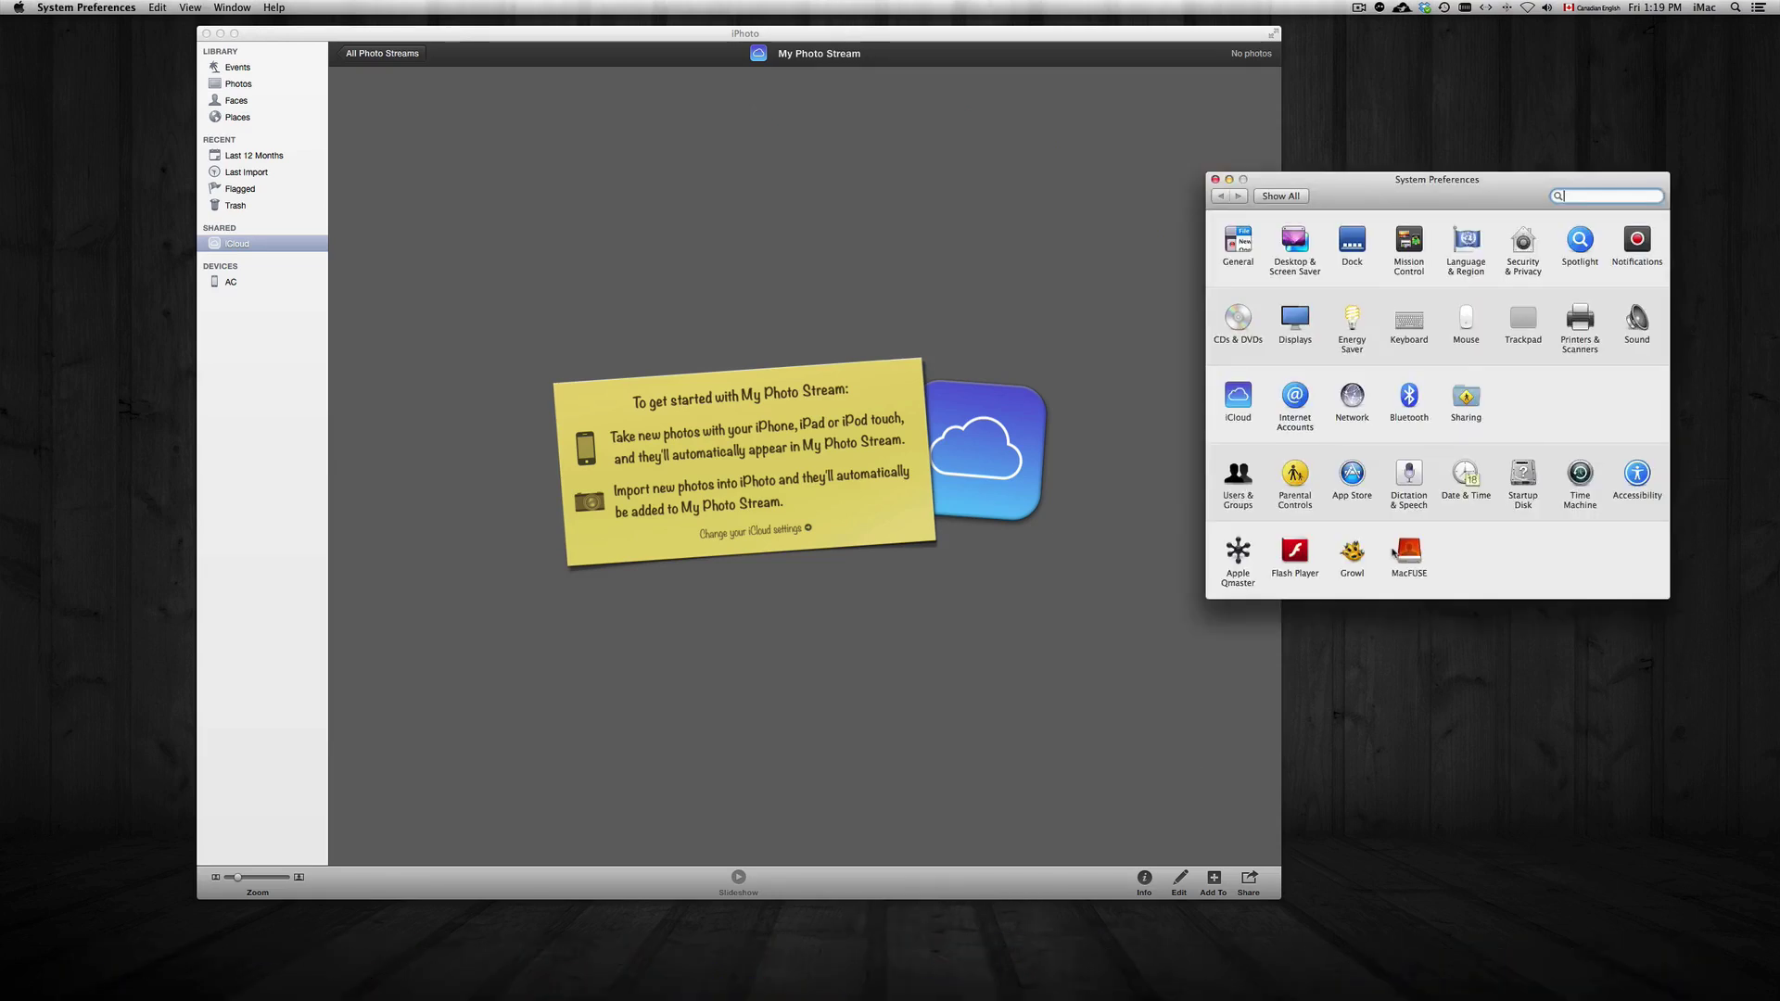
click(1242, 405)
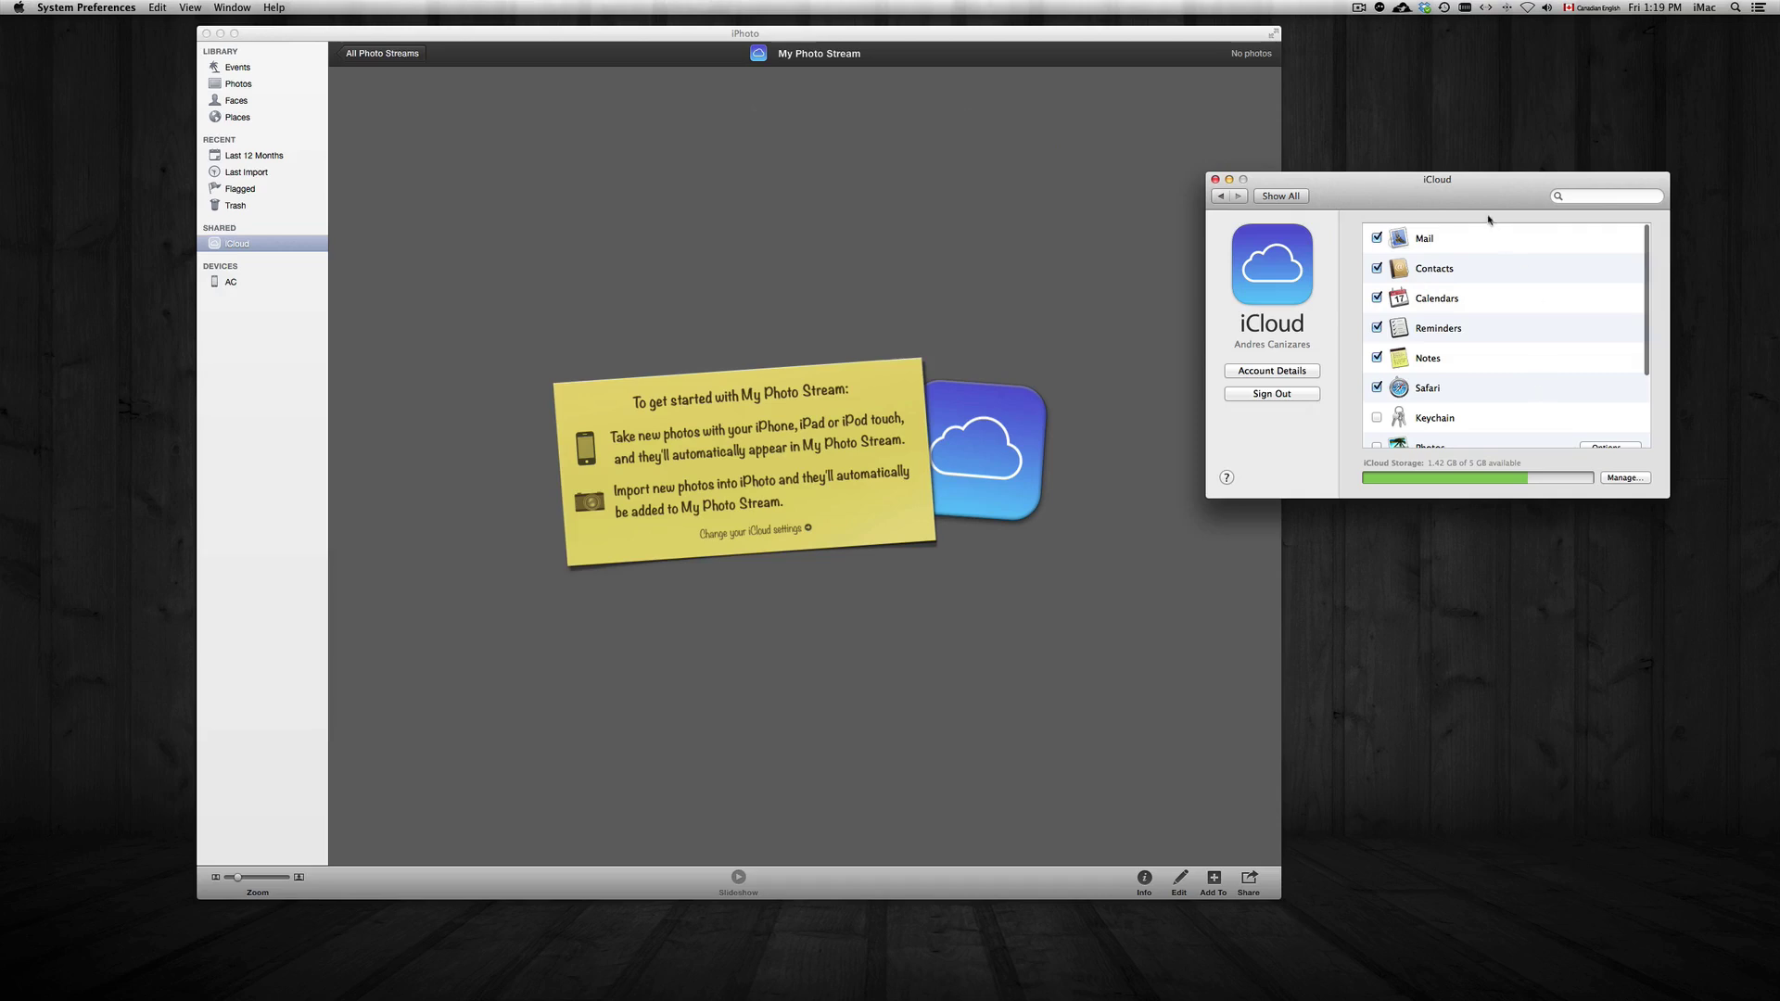
drag(1390, 180, 1472, 96)
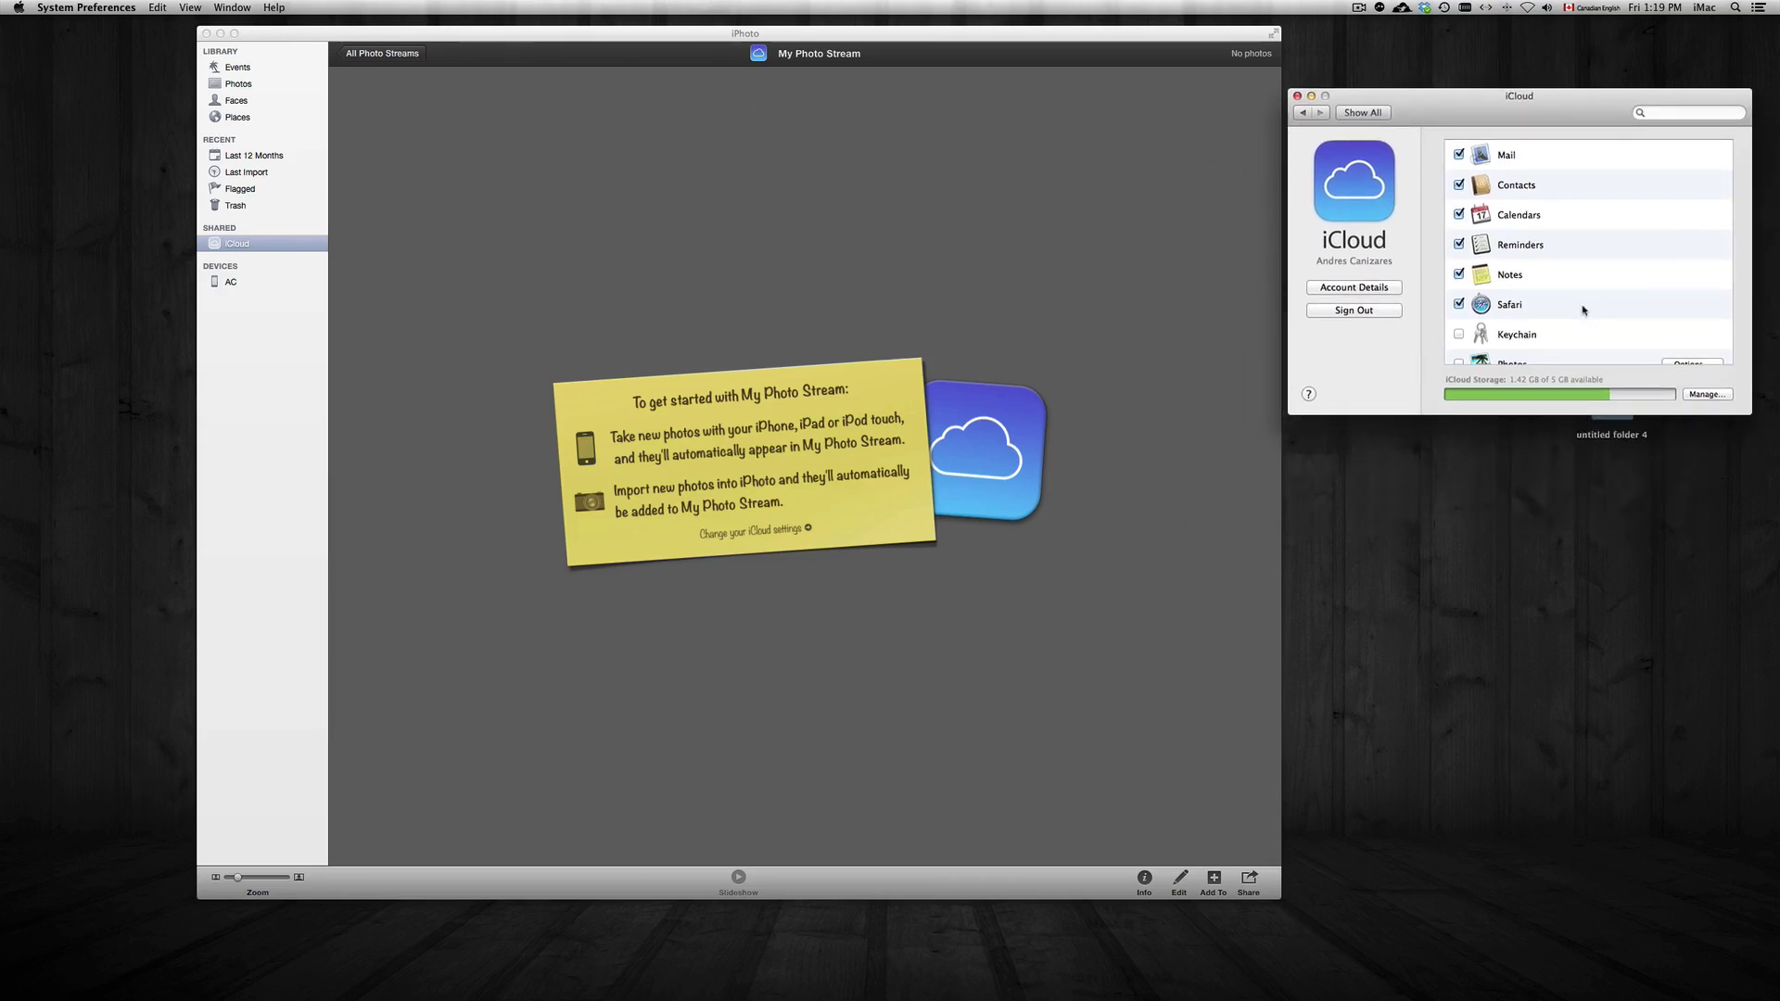
scroll(1582, 310, down, 3)
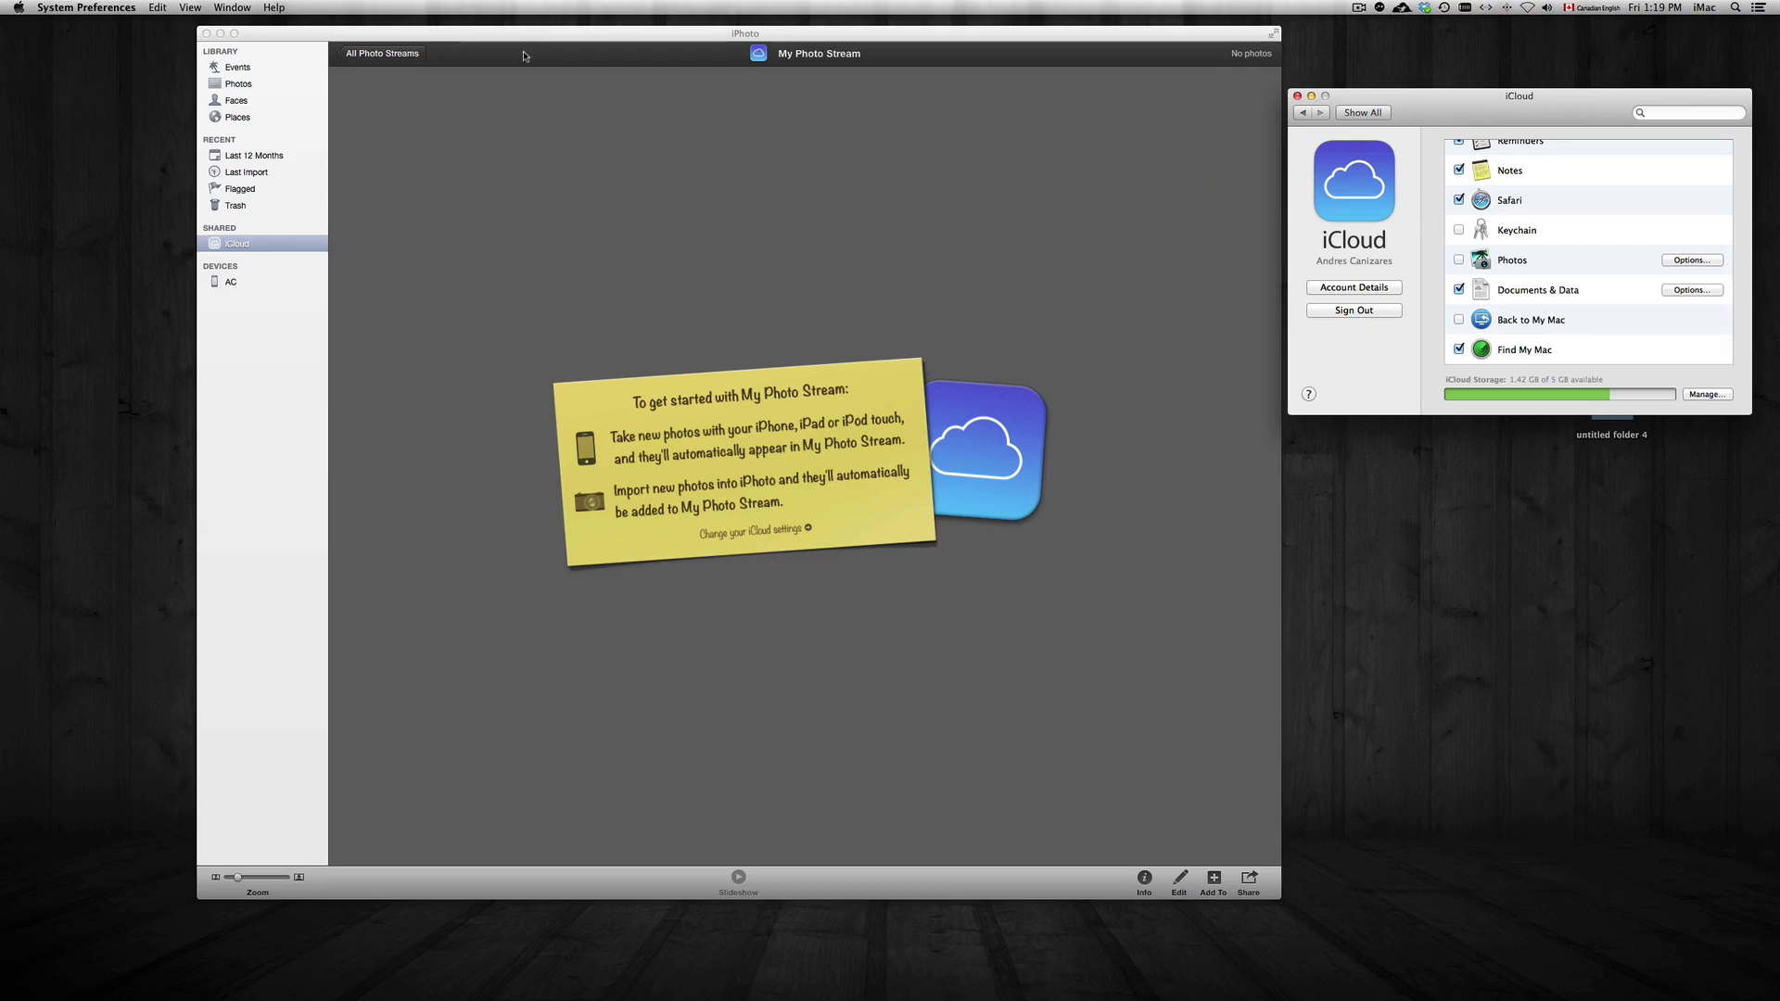
drag(537, 45, 471, 60)
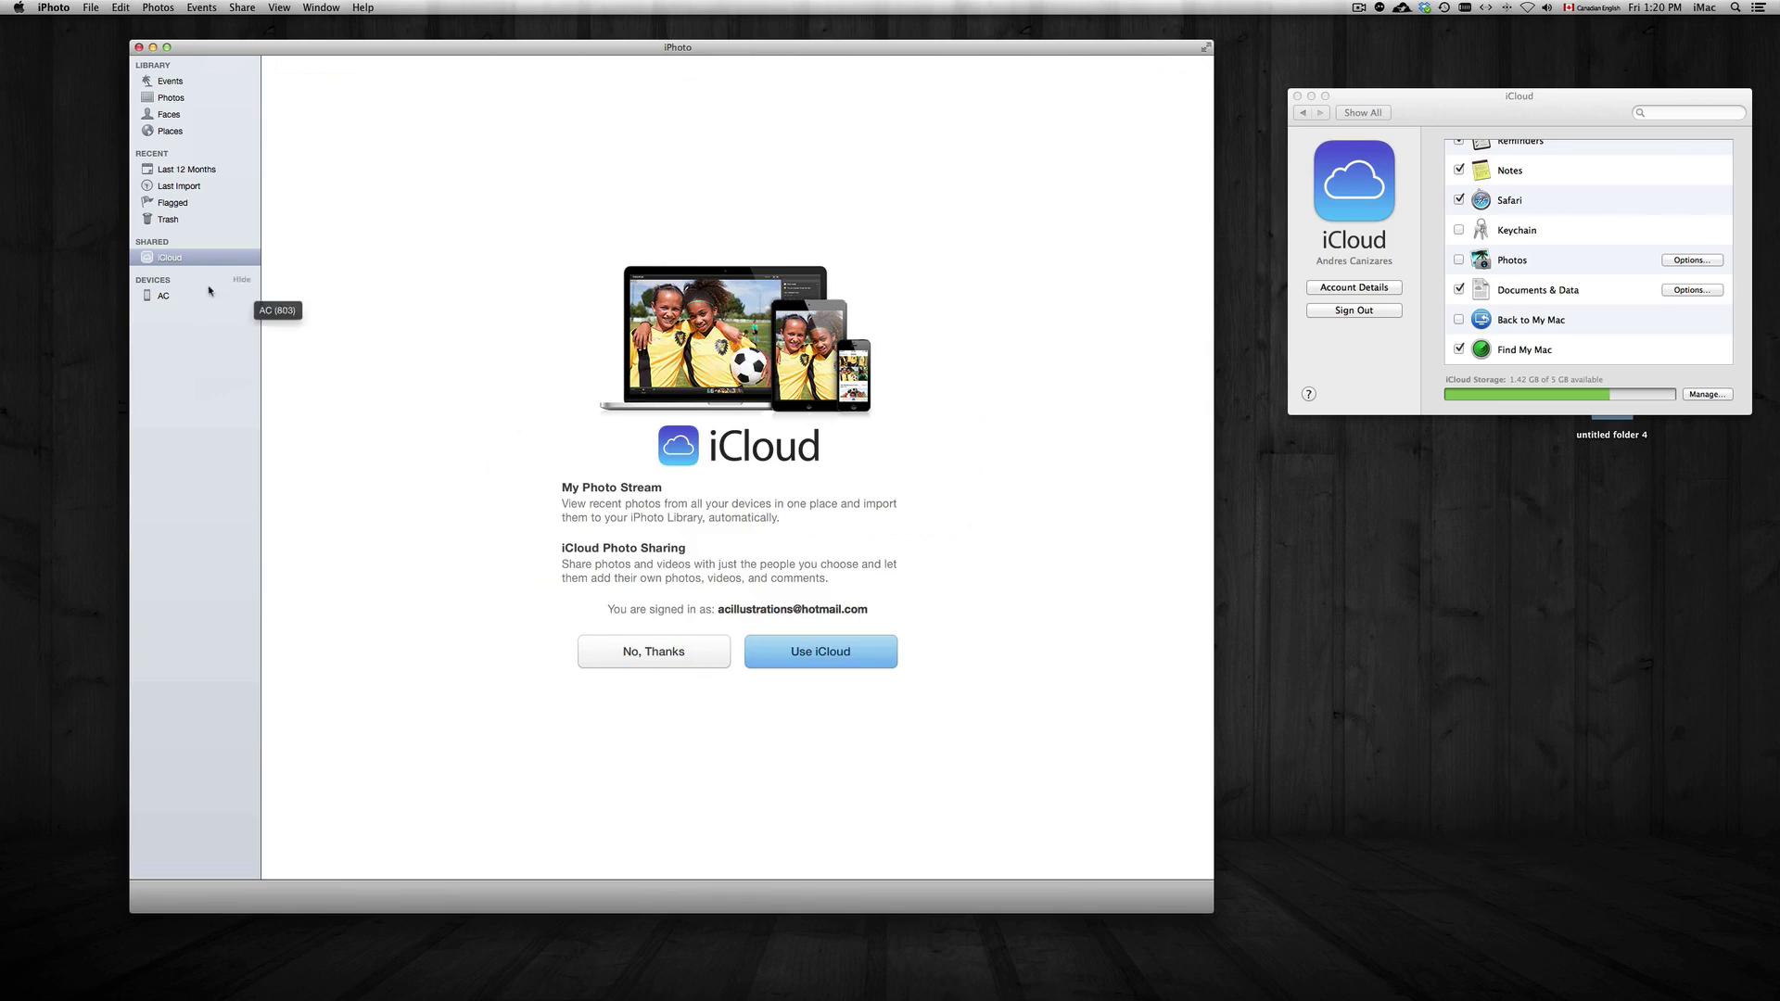
- Import the 46 new photos from the AC iPhone, choosing Keep Photos at the delete prompt
click(159, 297)
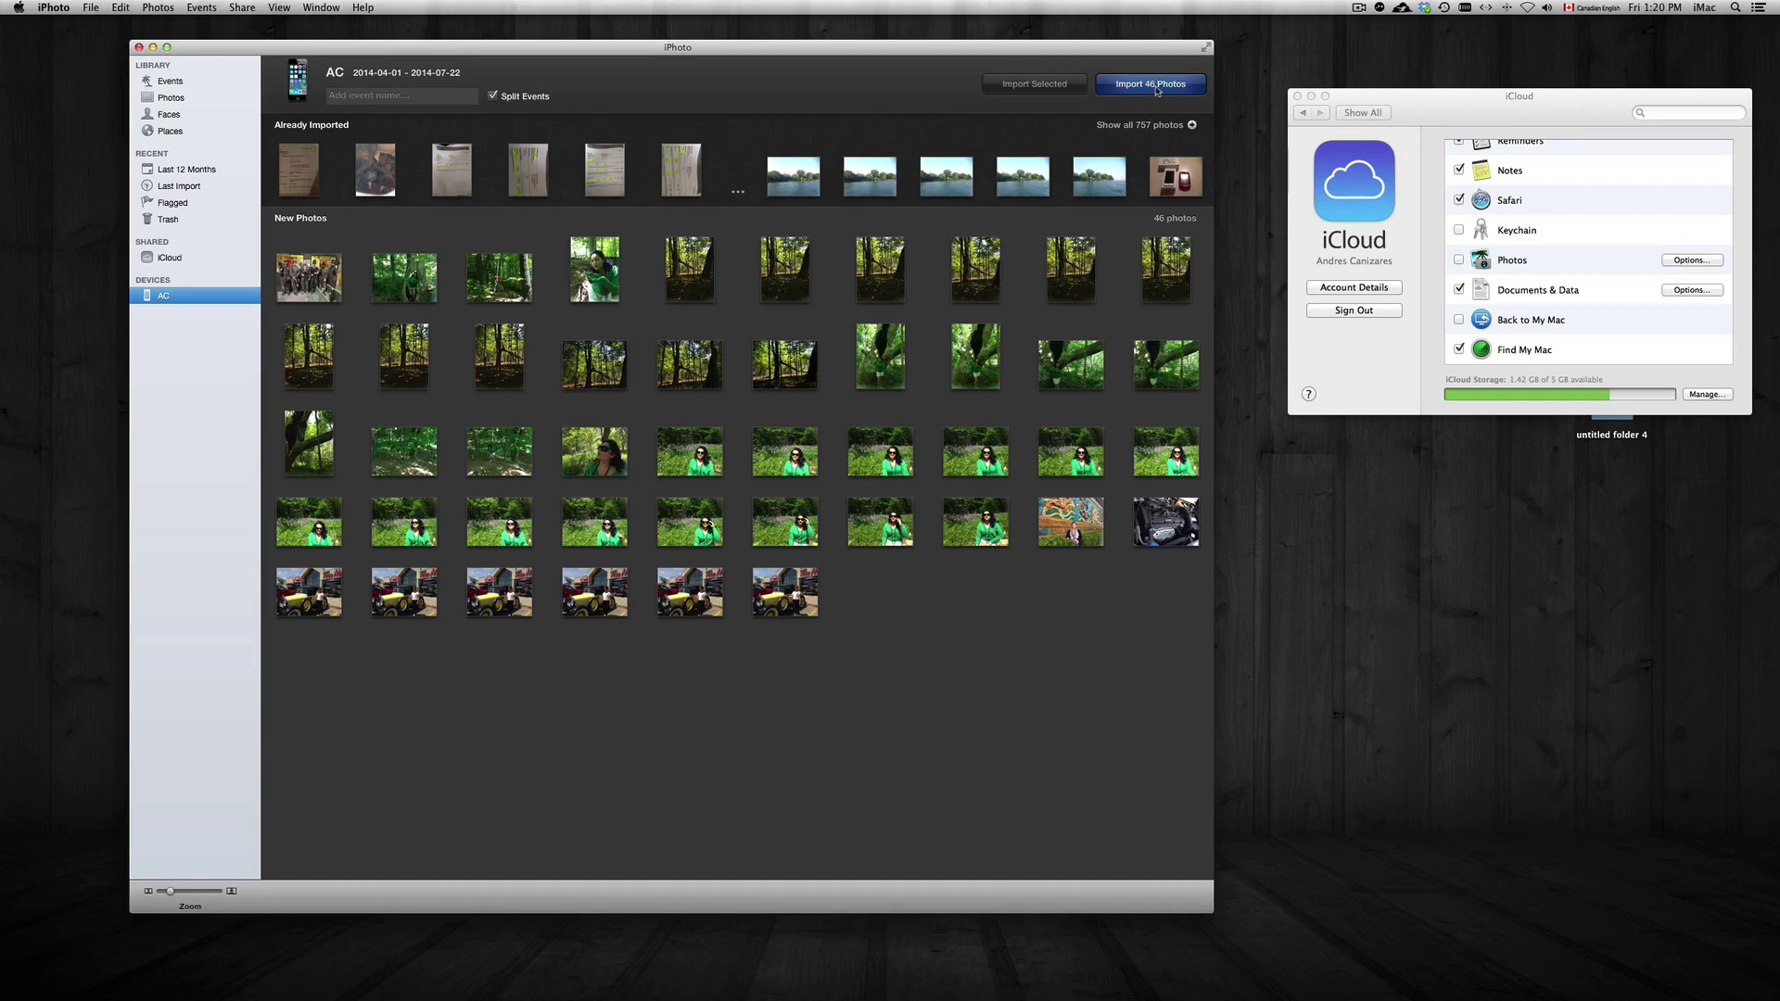
click(1155, 90)
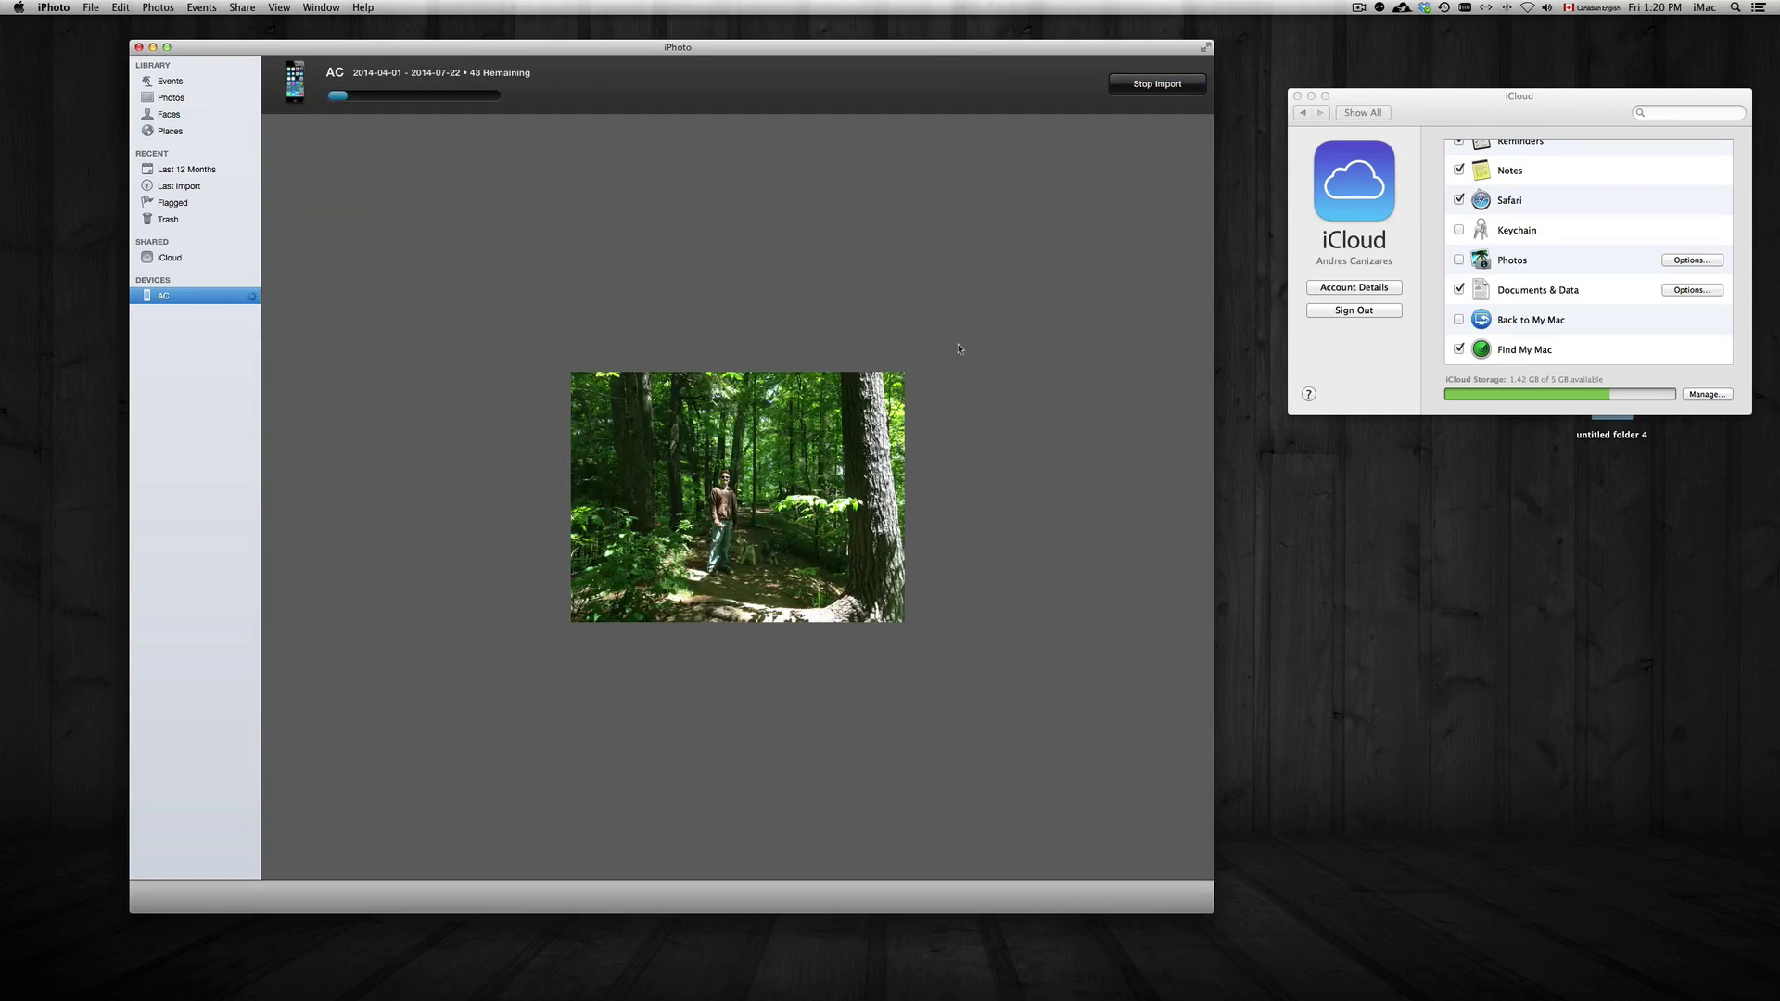
mouse_move(876, 53)
mouse_down()
mouse_move(1107, 709)
mouse_move(1069, 37)
mouse_up()
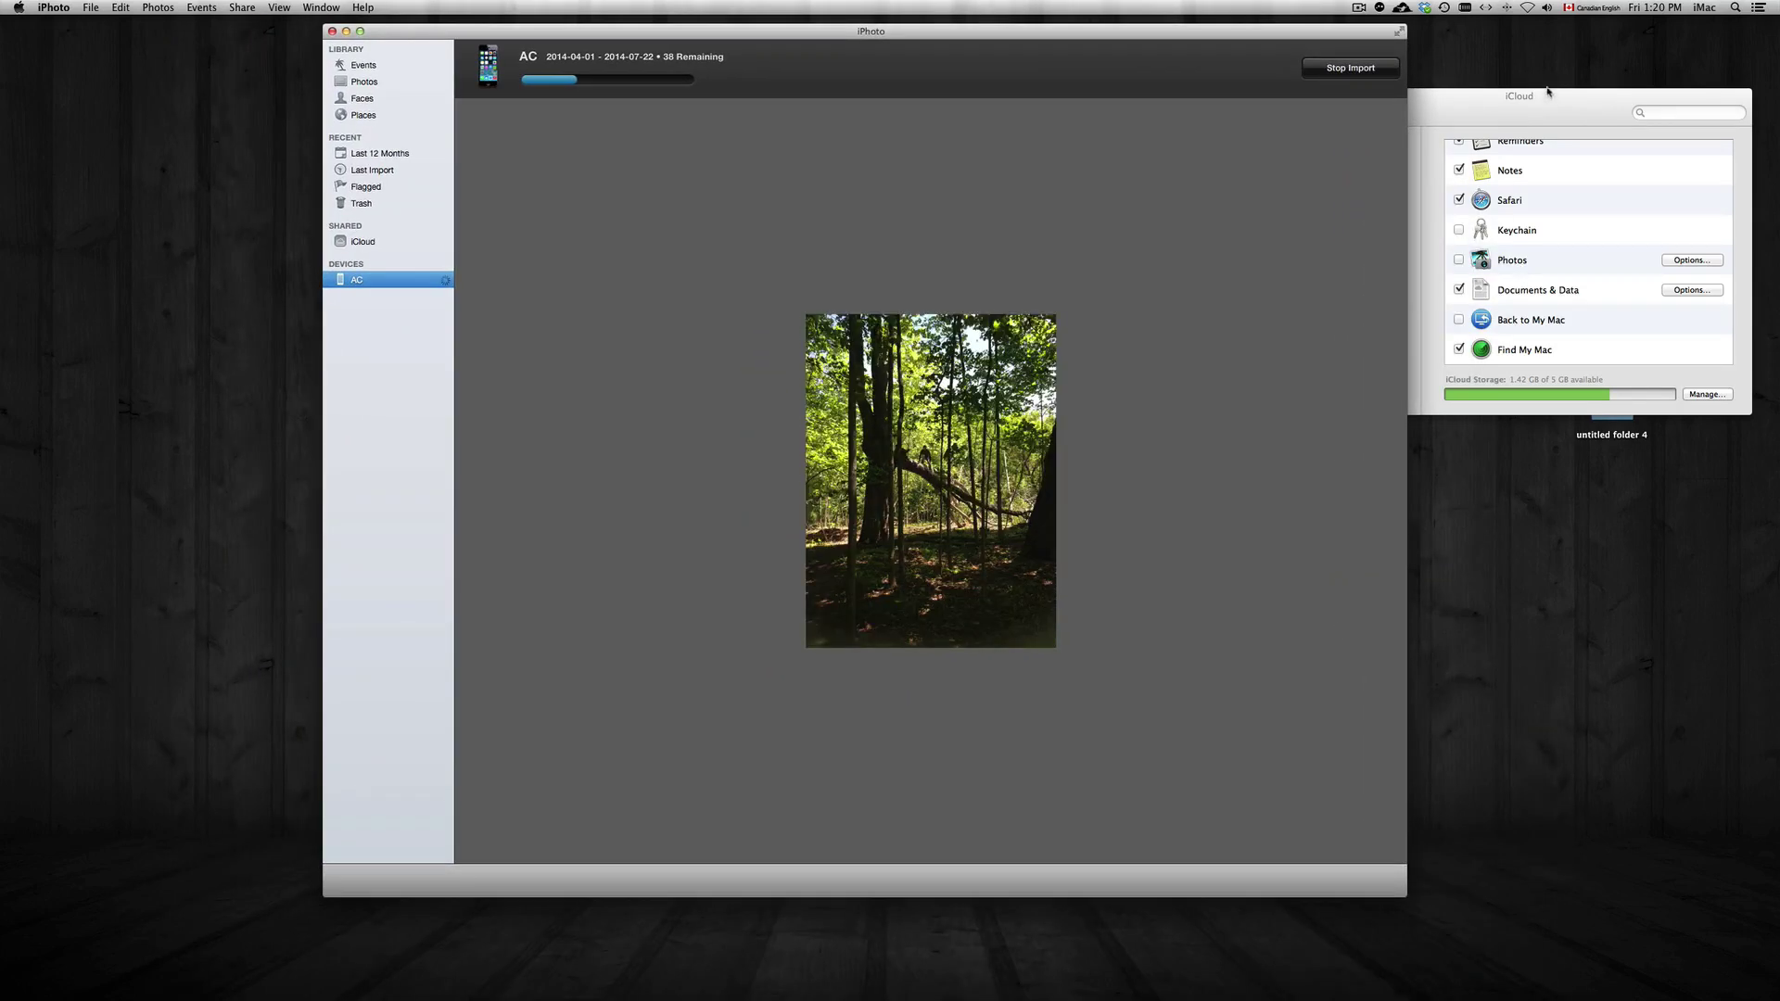
mouse_move(1550, 96)
mouse_down()
mouse_move(1054, 402)
mouse_move(862, 338)
mouse_up()
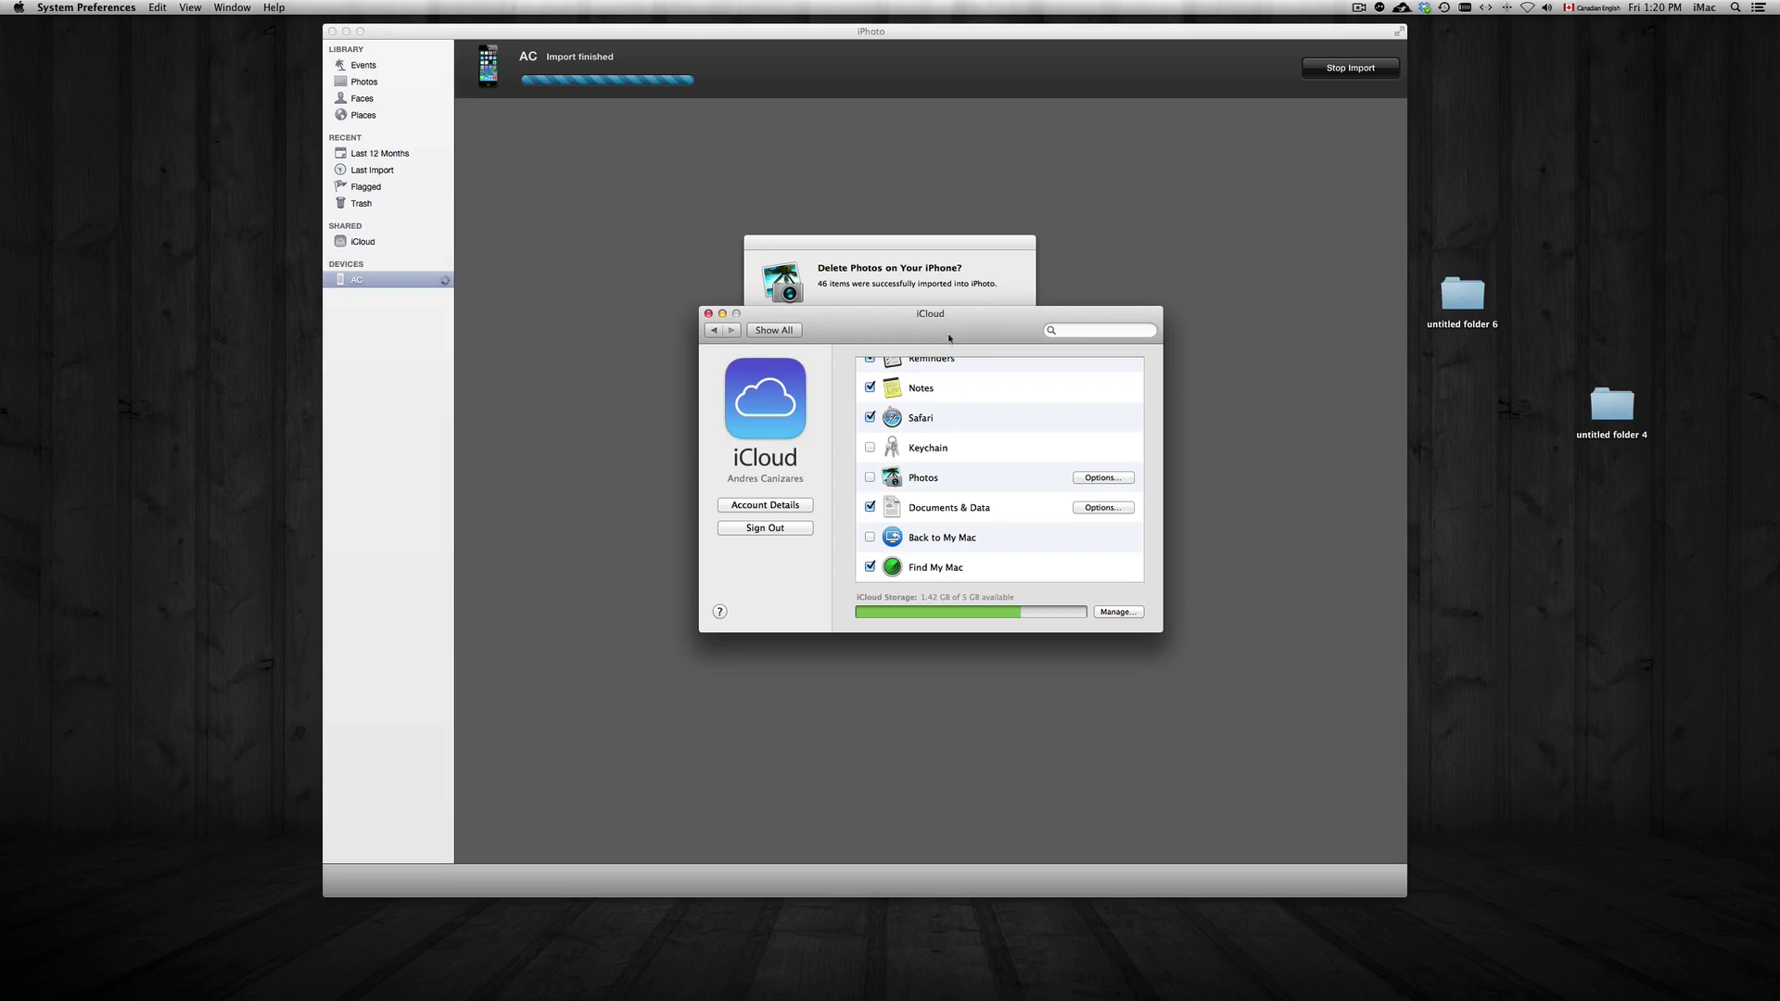
drag(962, 326, 956, 412)
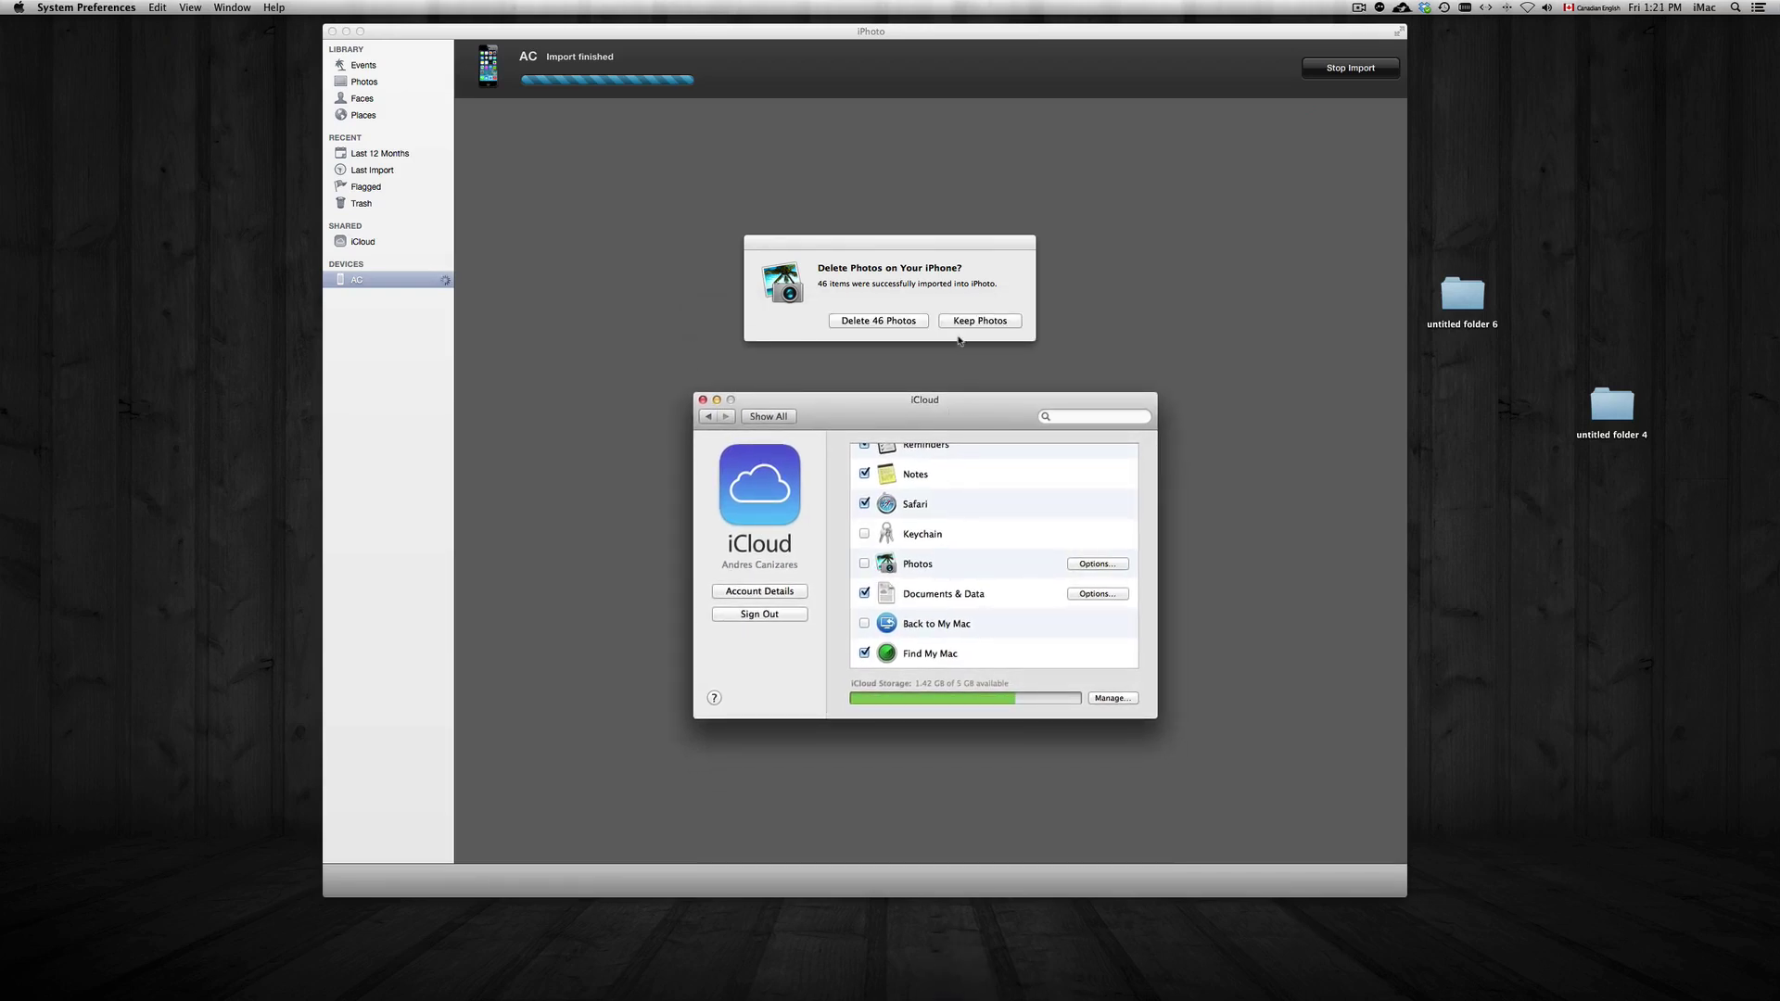
click(885, 326)
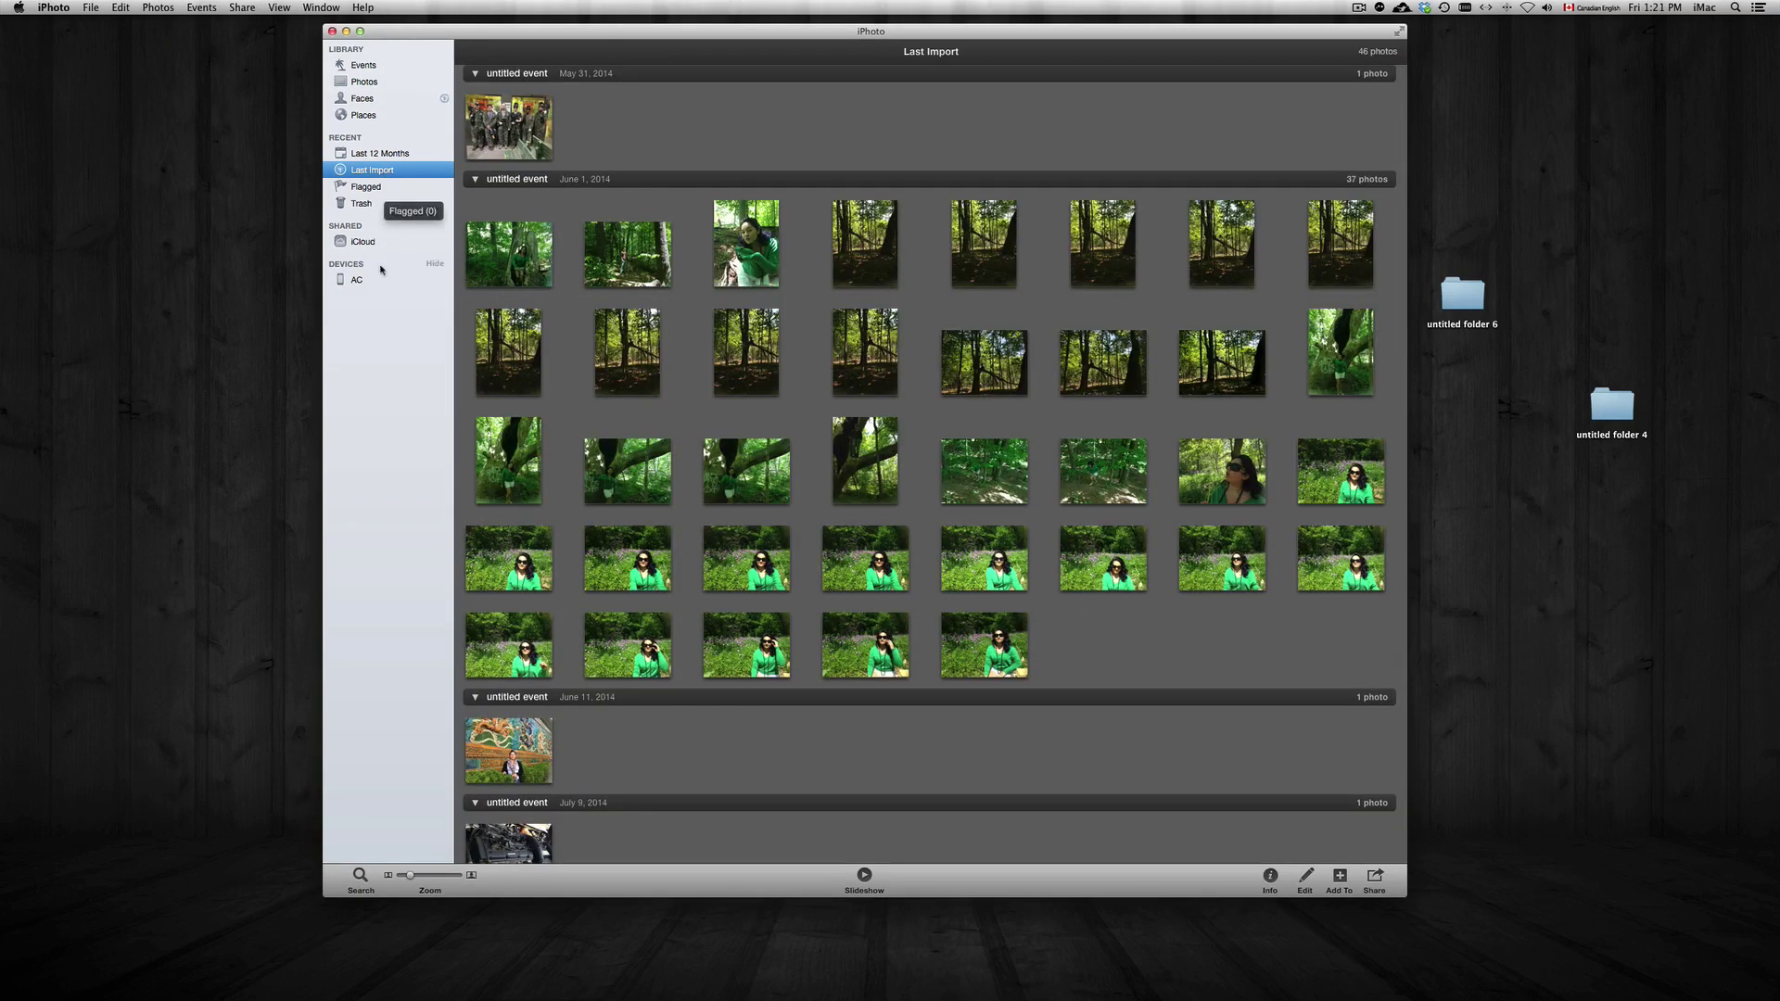
- Go from Last Import back to the AC iPhone's import view
click(357, 283)
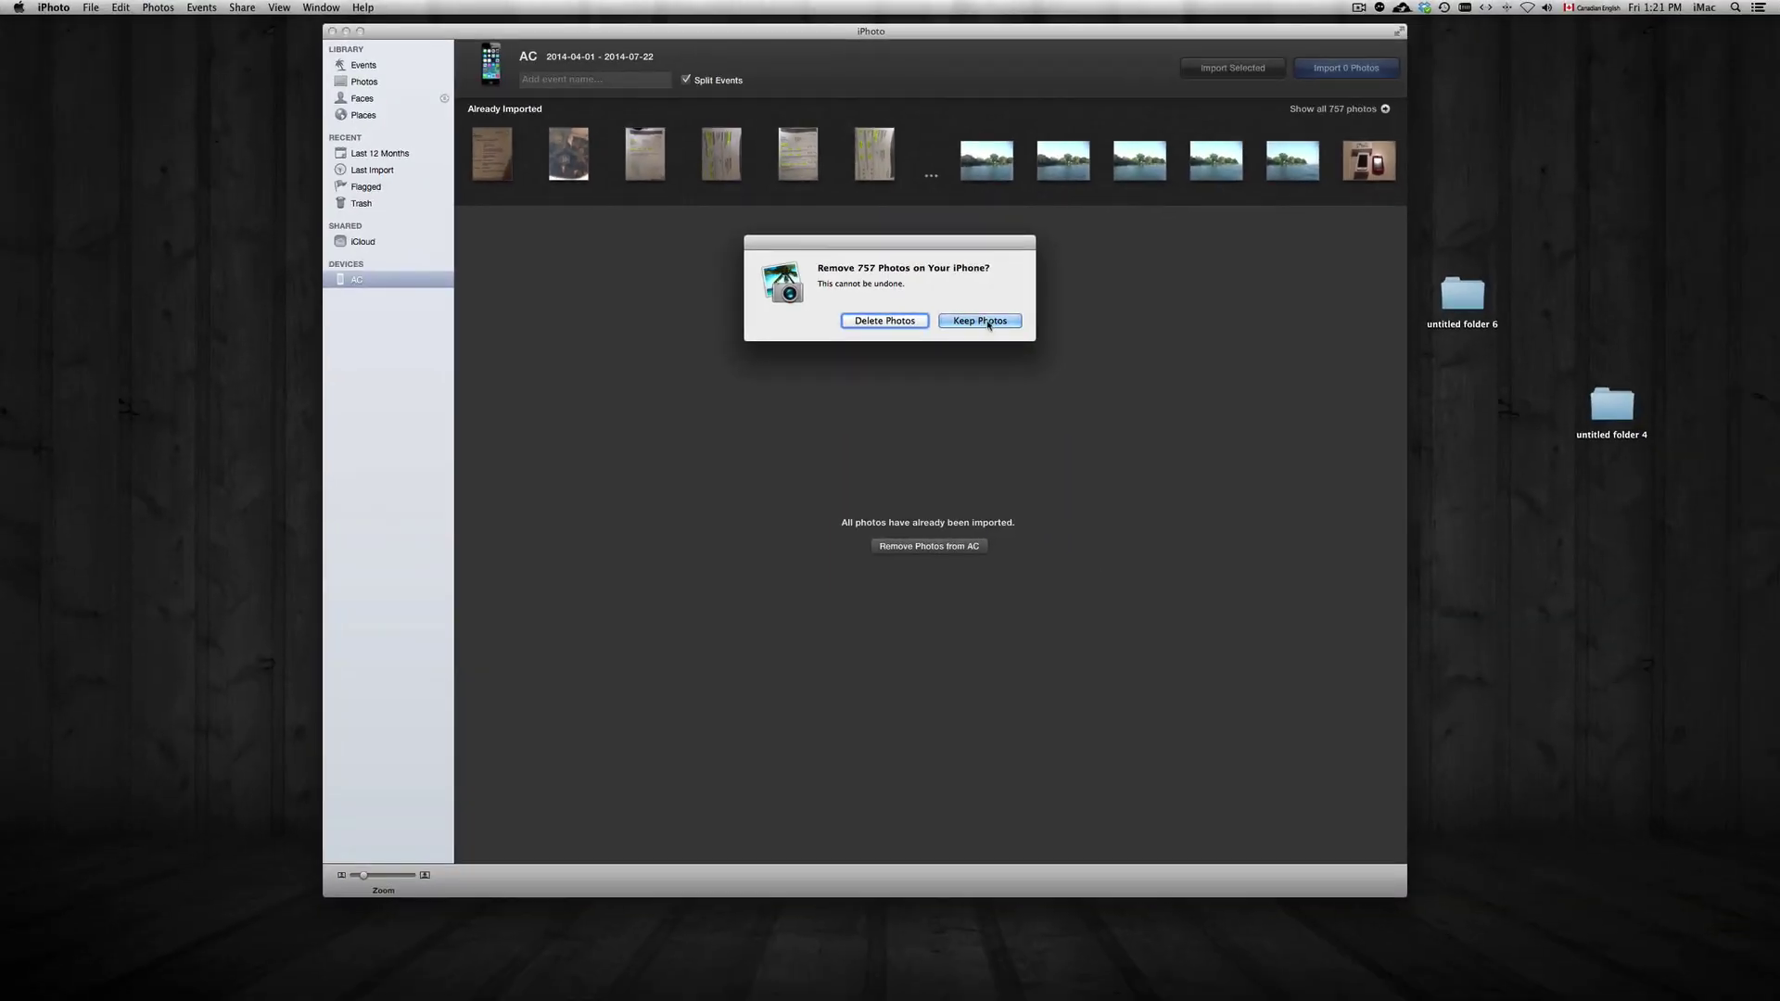
- Dismiss the first prompt, then delete all 757 imported photos from the AC iPhone
click(989, 324)
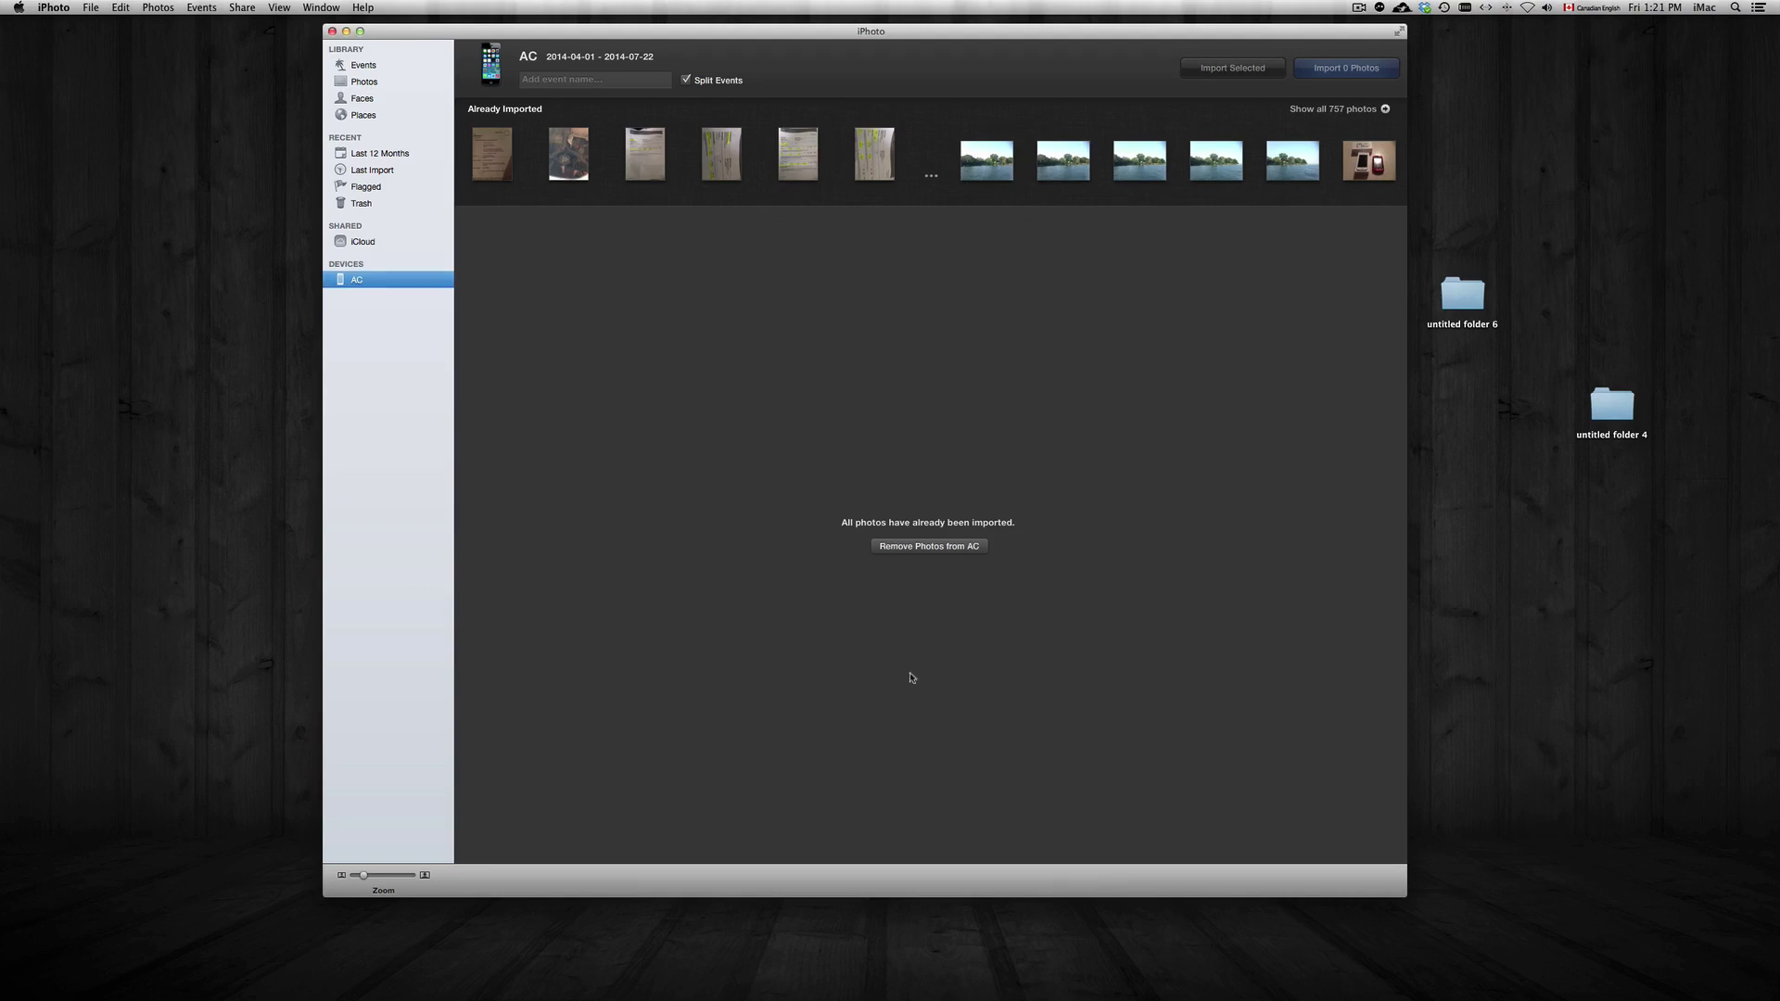
click(919, 548)
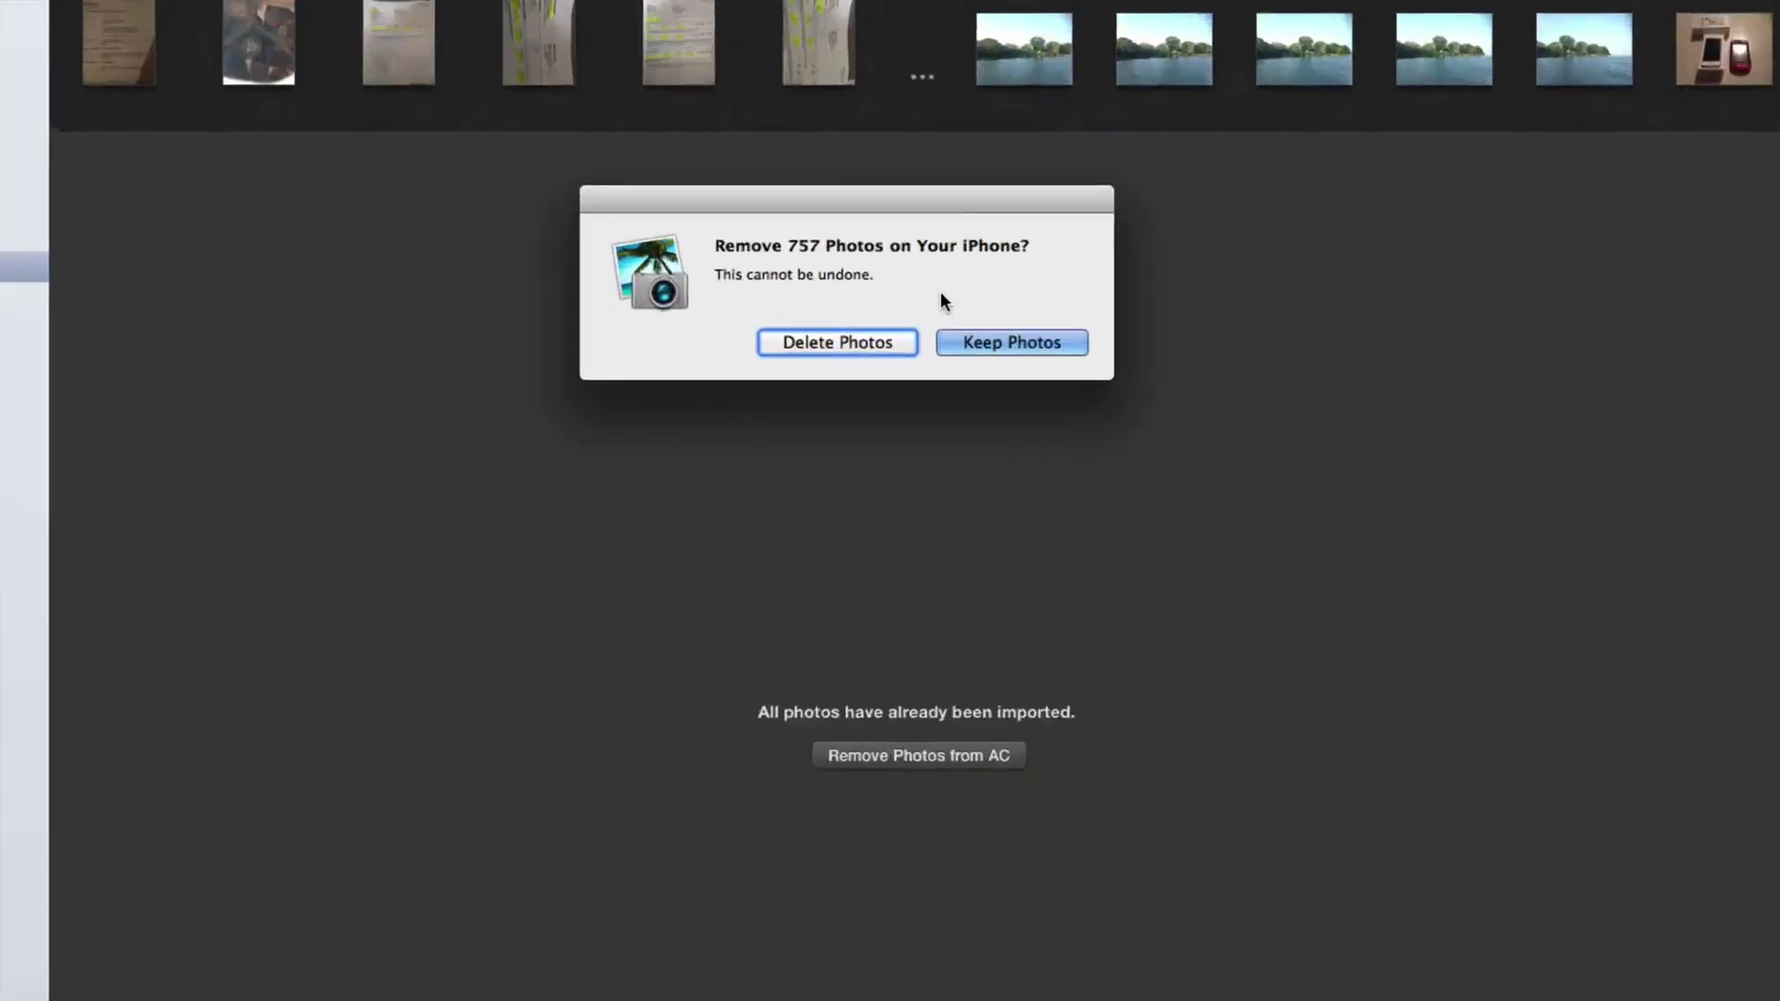
click(806, 344)
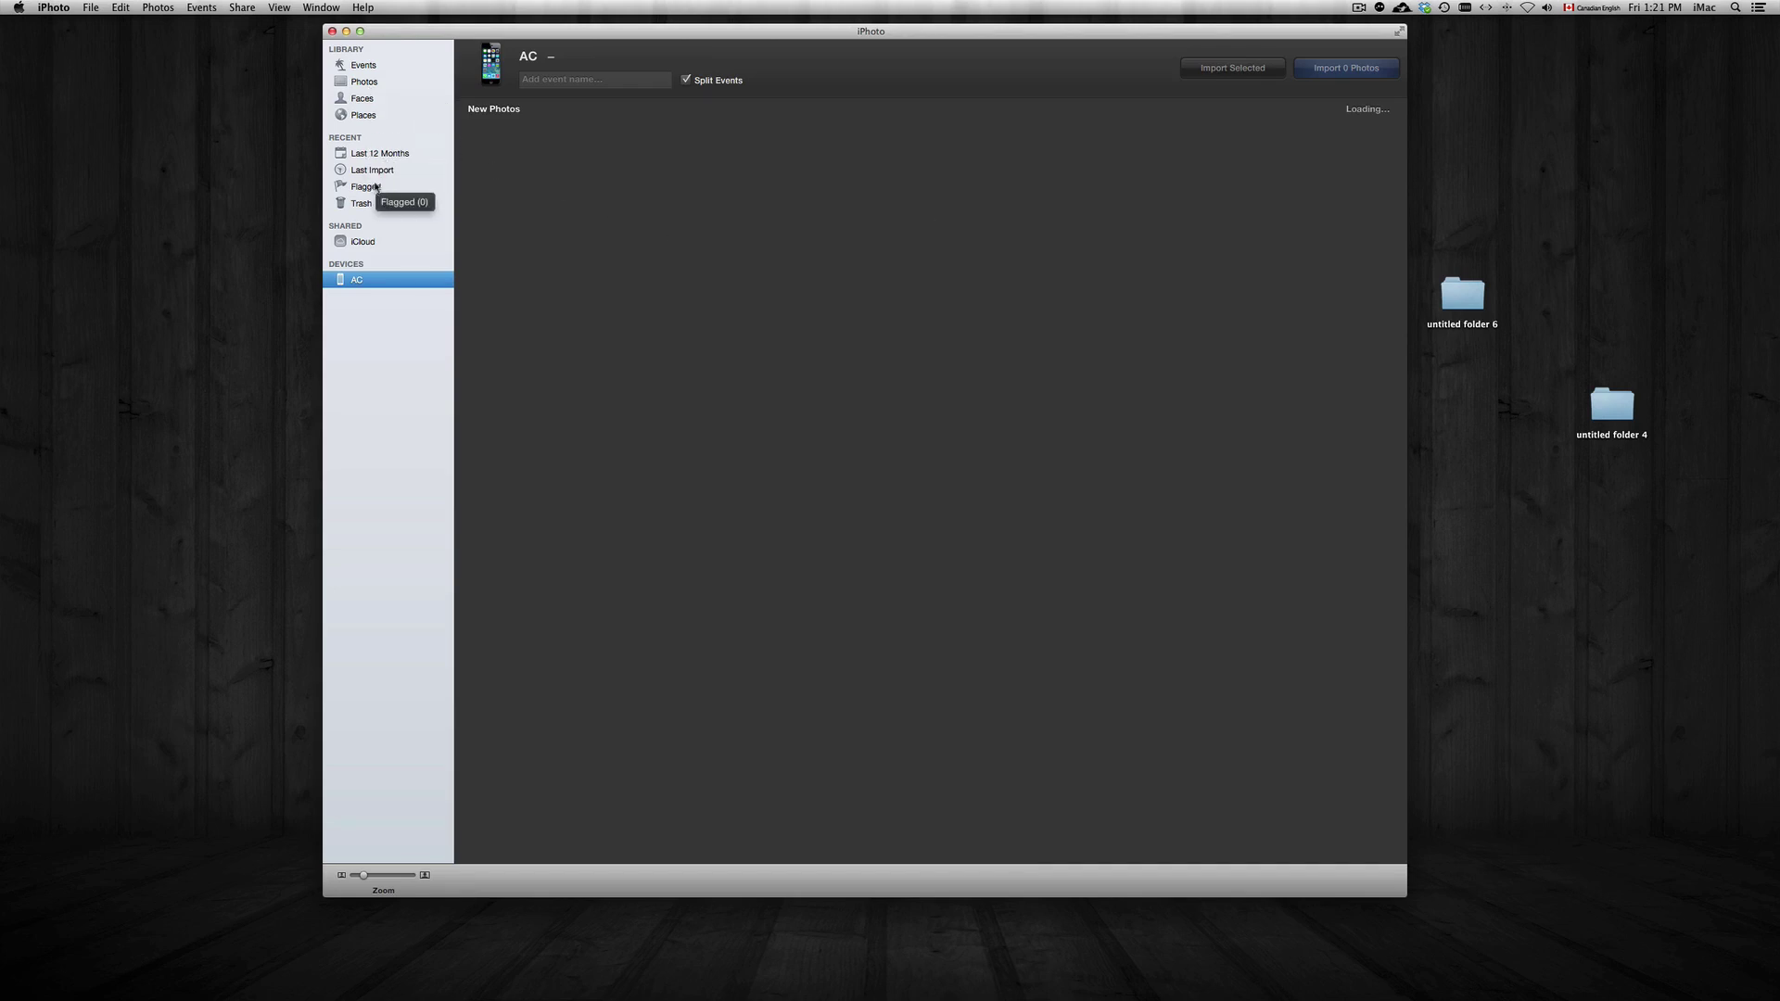
- Show the Last 12 Months collection's 2,306 photos and focus the photo grid
click(382, 153)
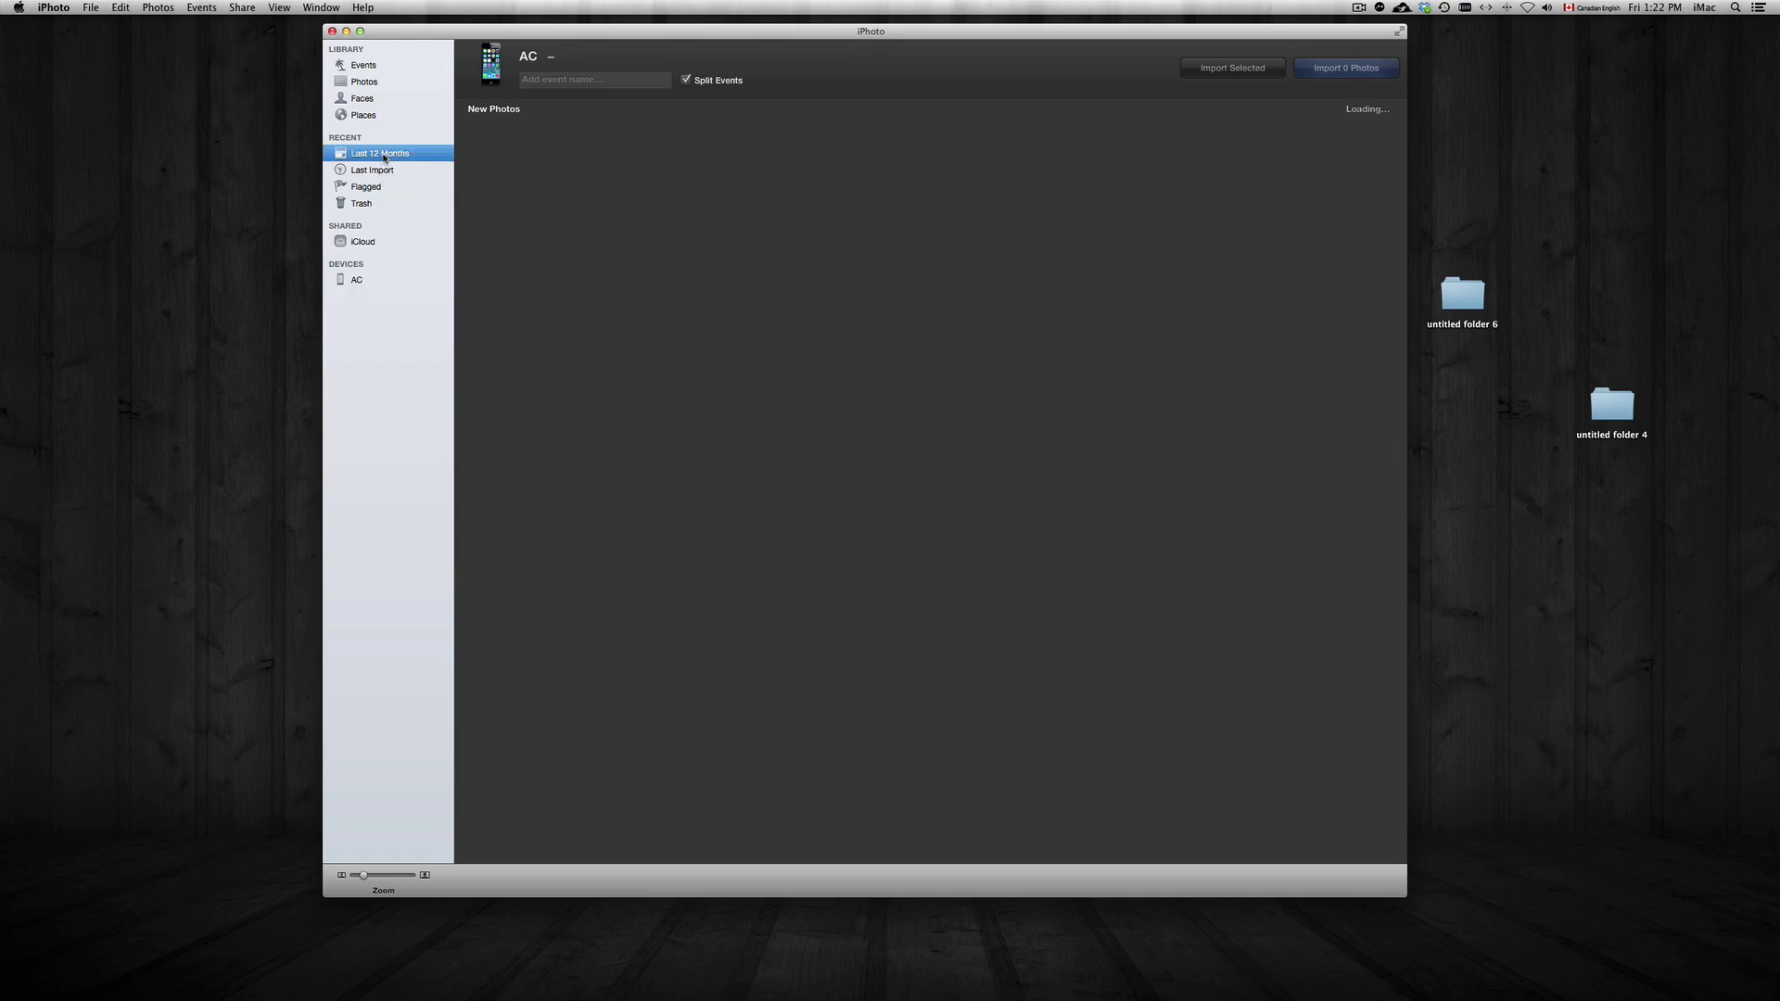
scroll(868, 293, up, 10)
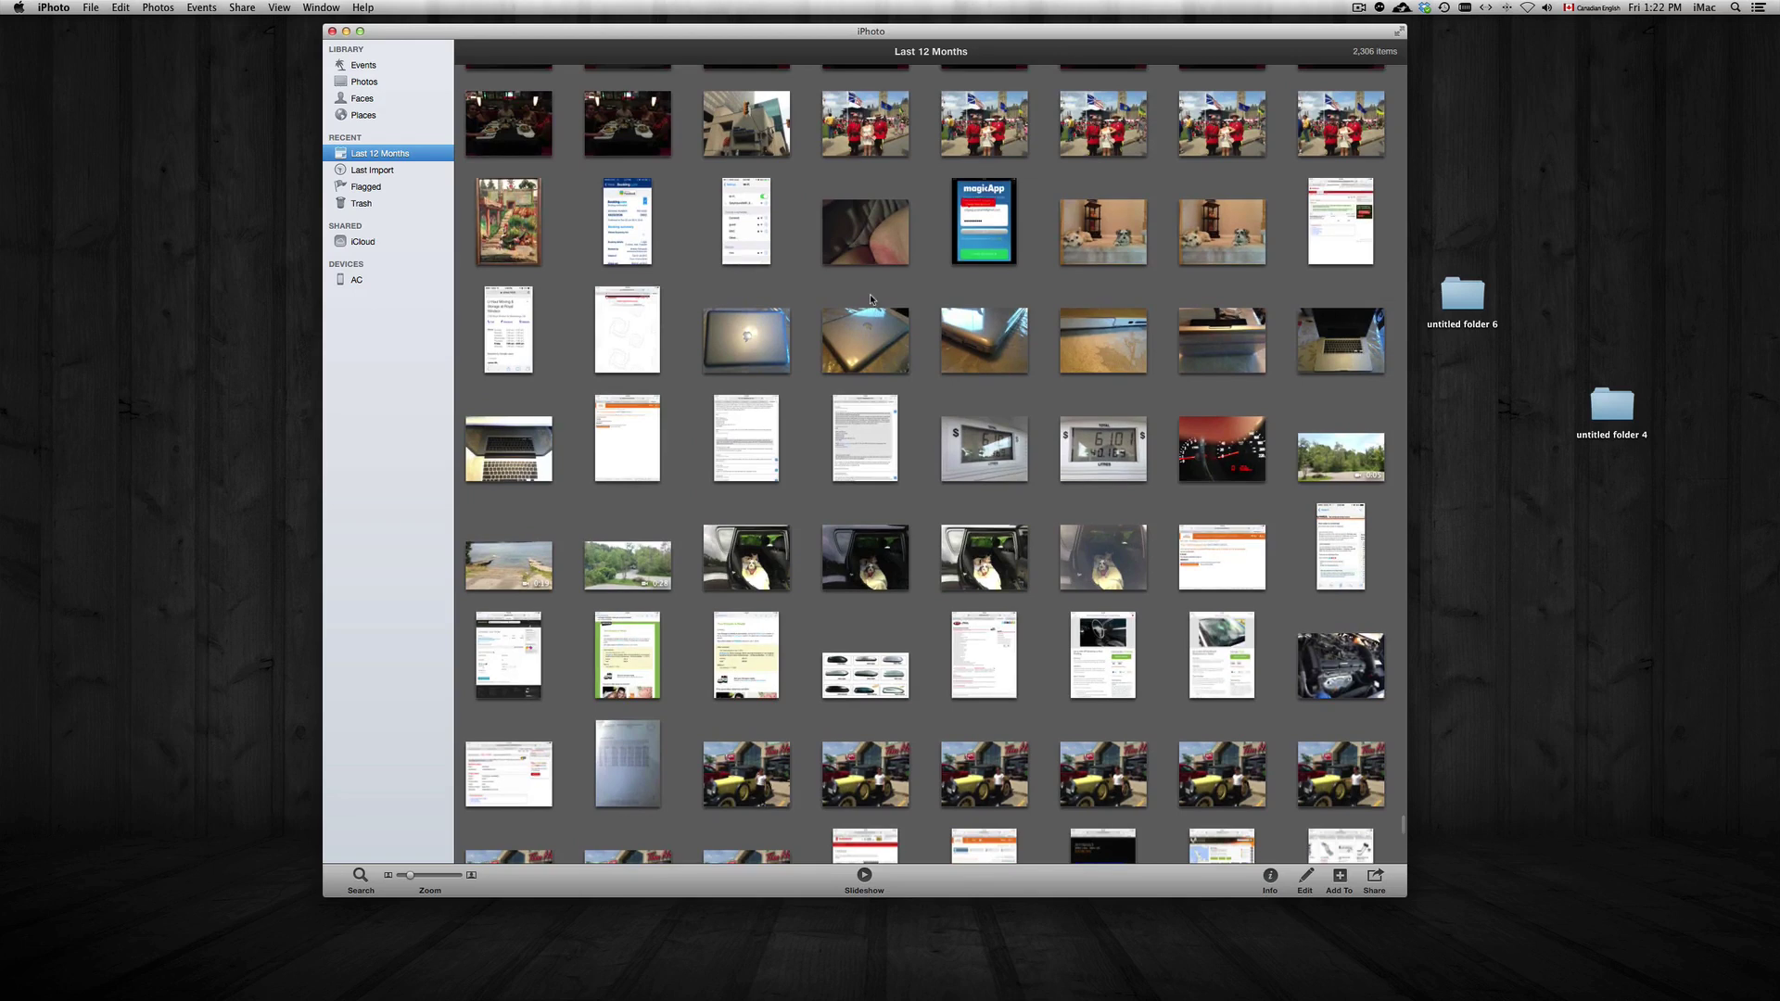
scroll(869, 293, up, 2)
scroll(868, 293, up, 10)
scroll(870, 293, up, 2)
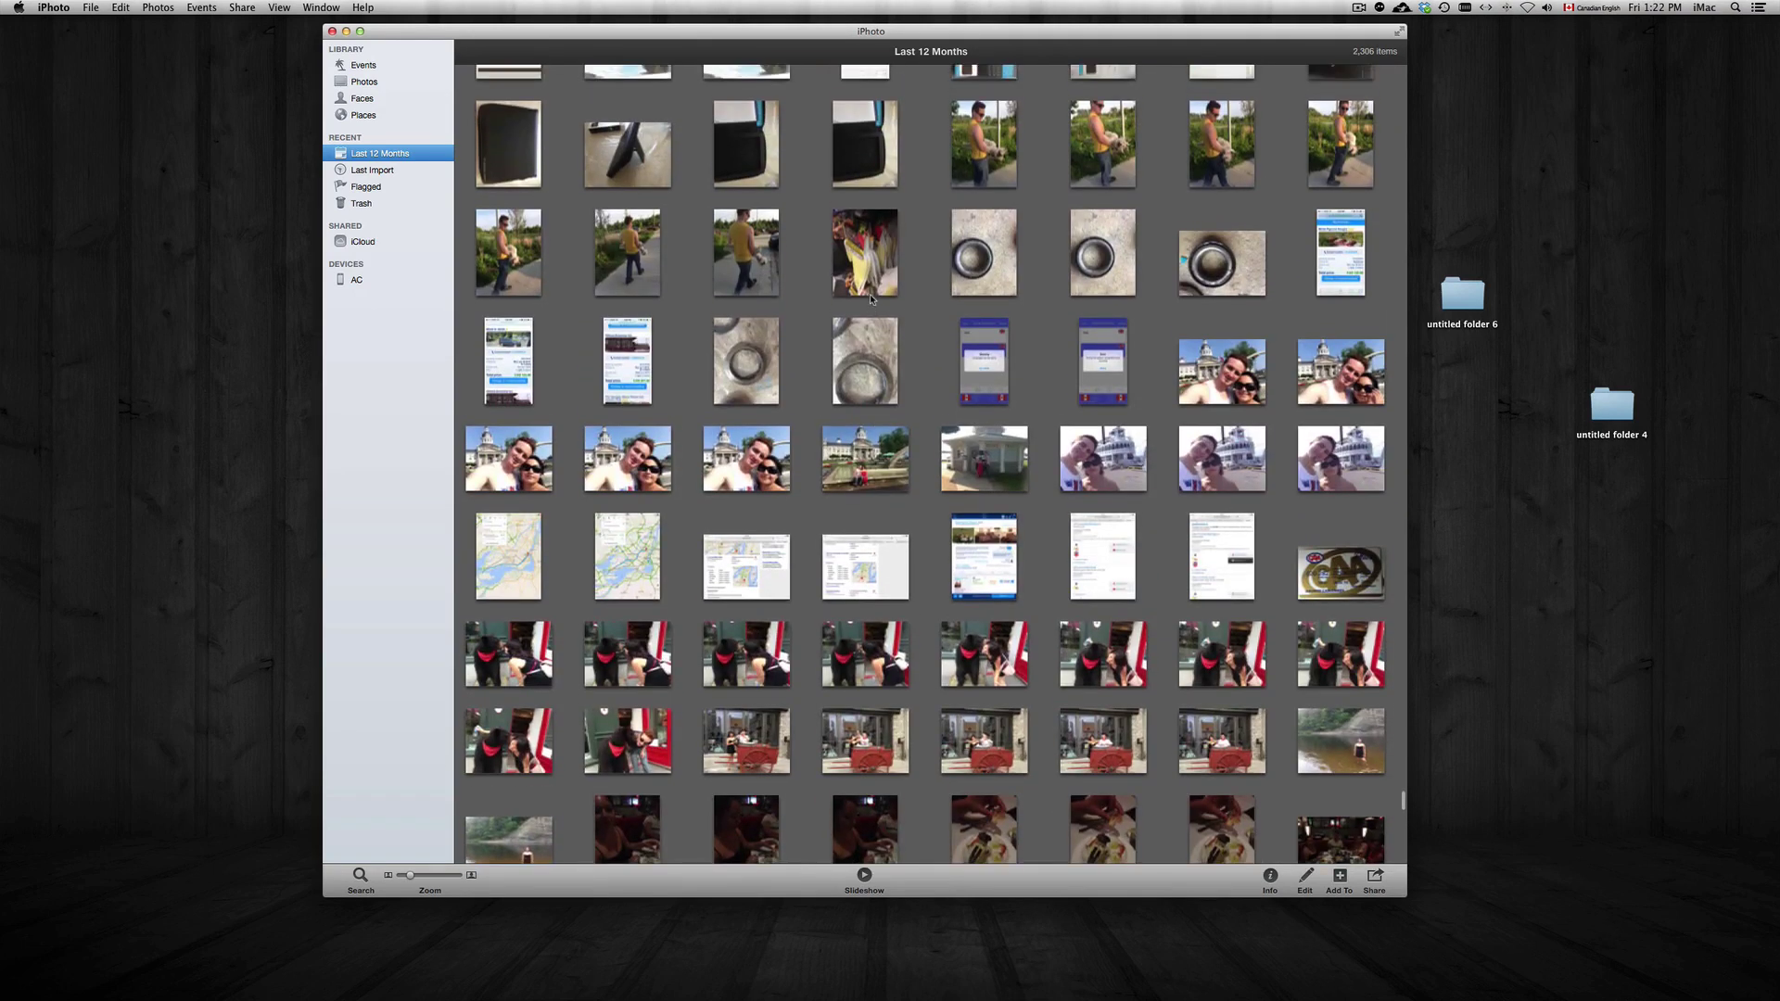
scroll(868, 297, up, 10)
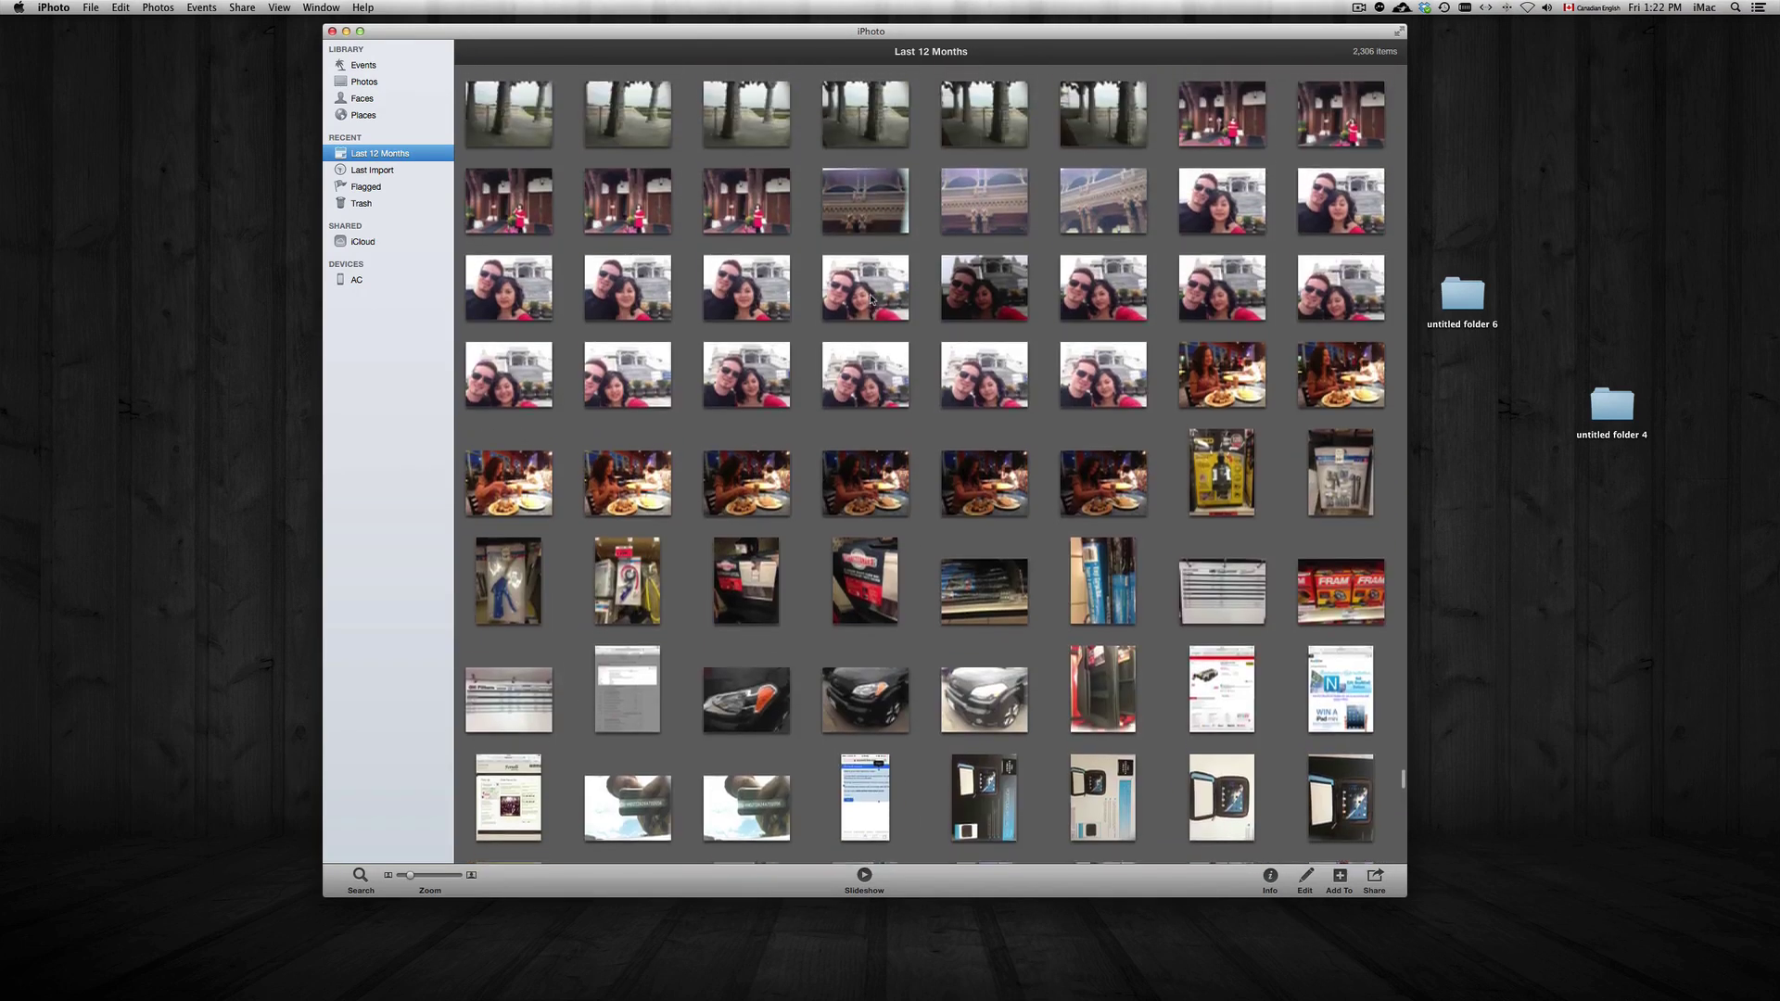
scroll(869, 296, up, 3)
scroll(869, 294, up, 5)
scroll(869, 294, up, 5)
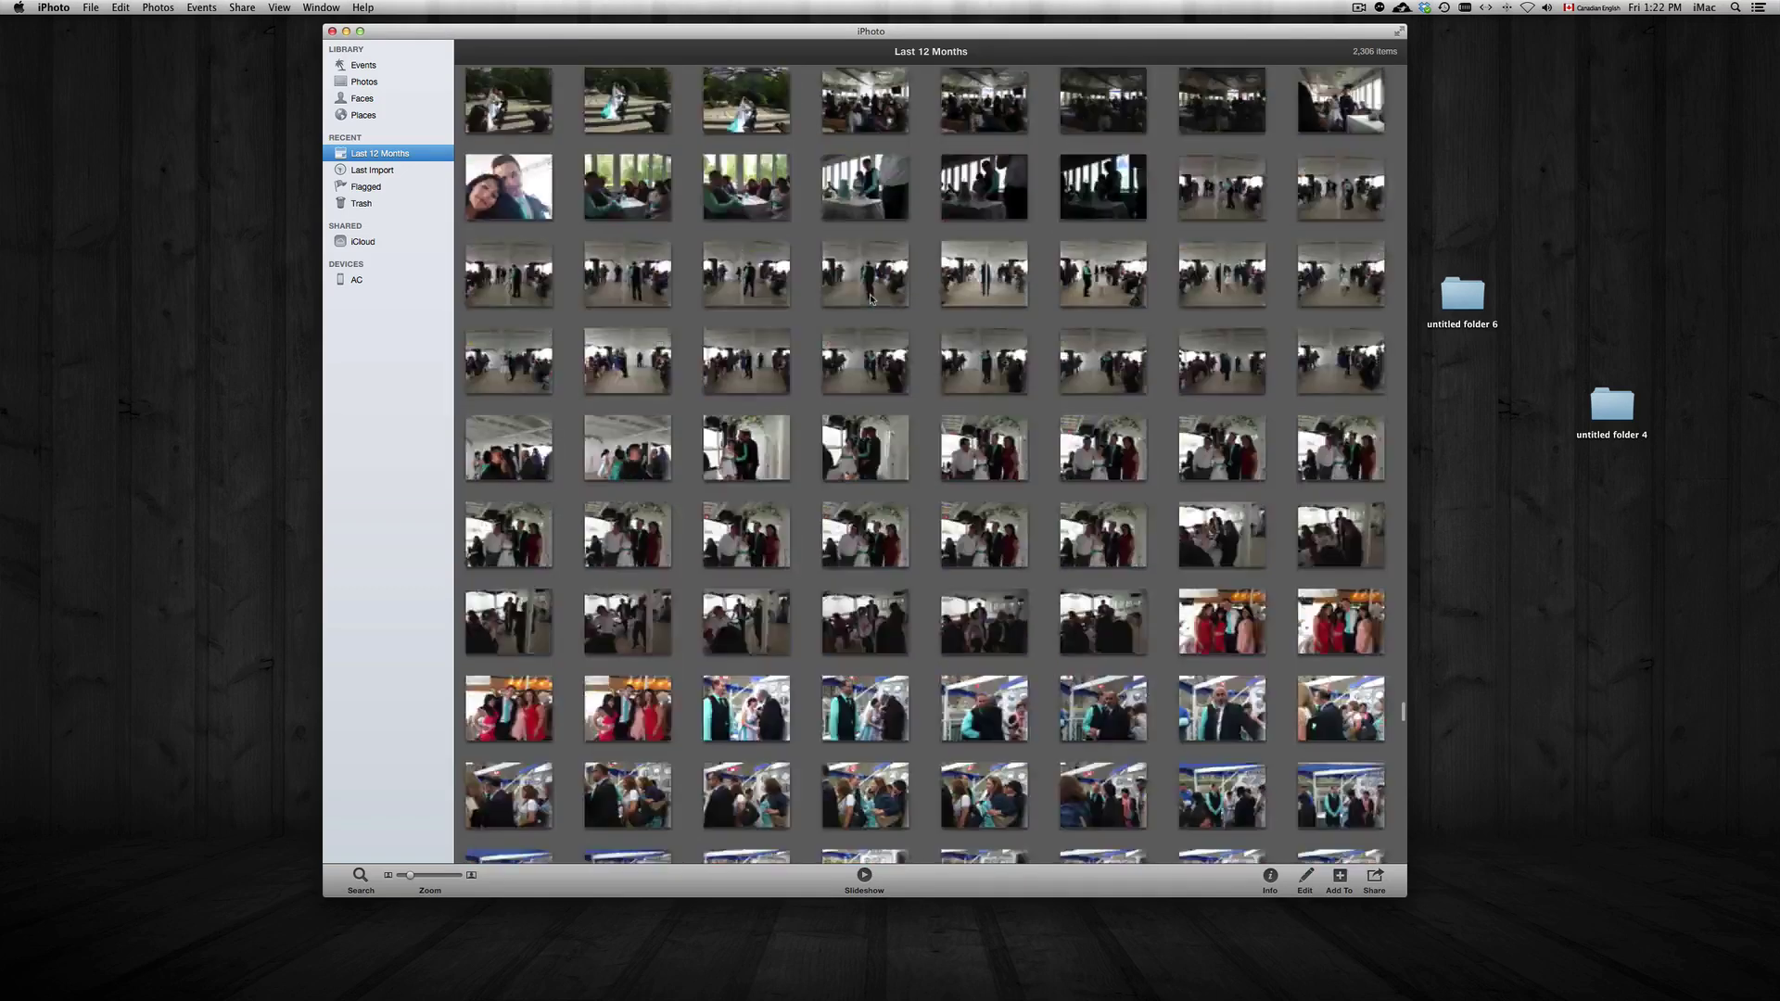
scroll(869, 294, up, 5)
scroll(869, 294, up, 5)
scroll(872, 297, up, 5)
scroll(873, 298, up, 5)
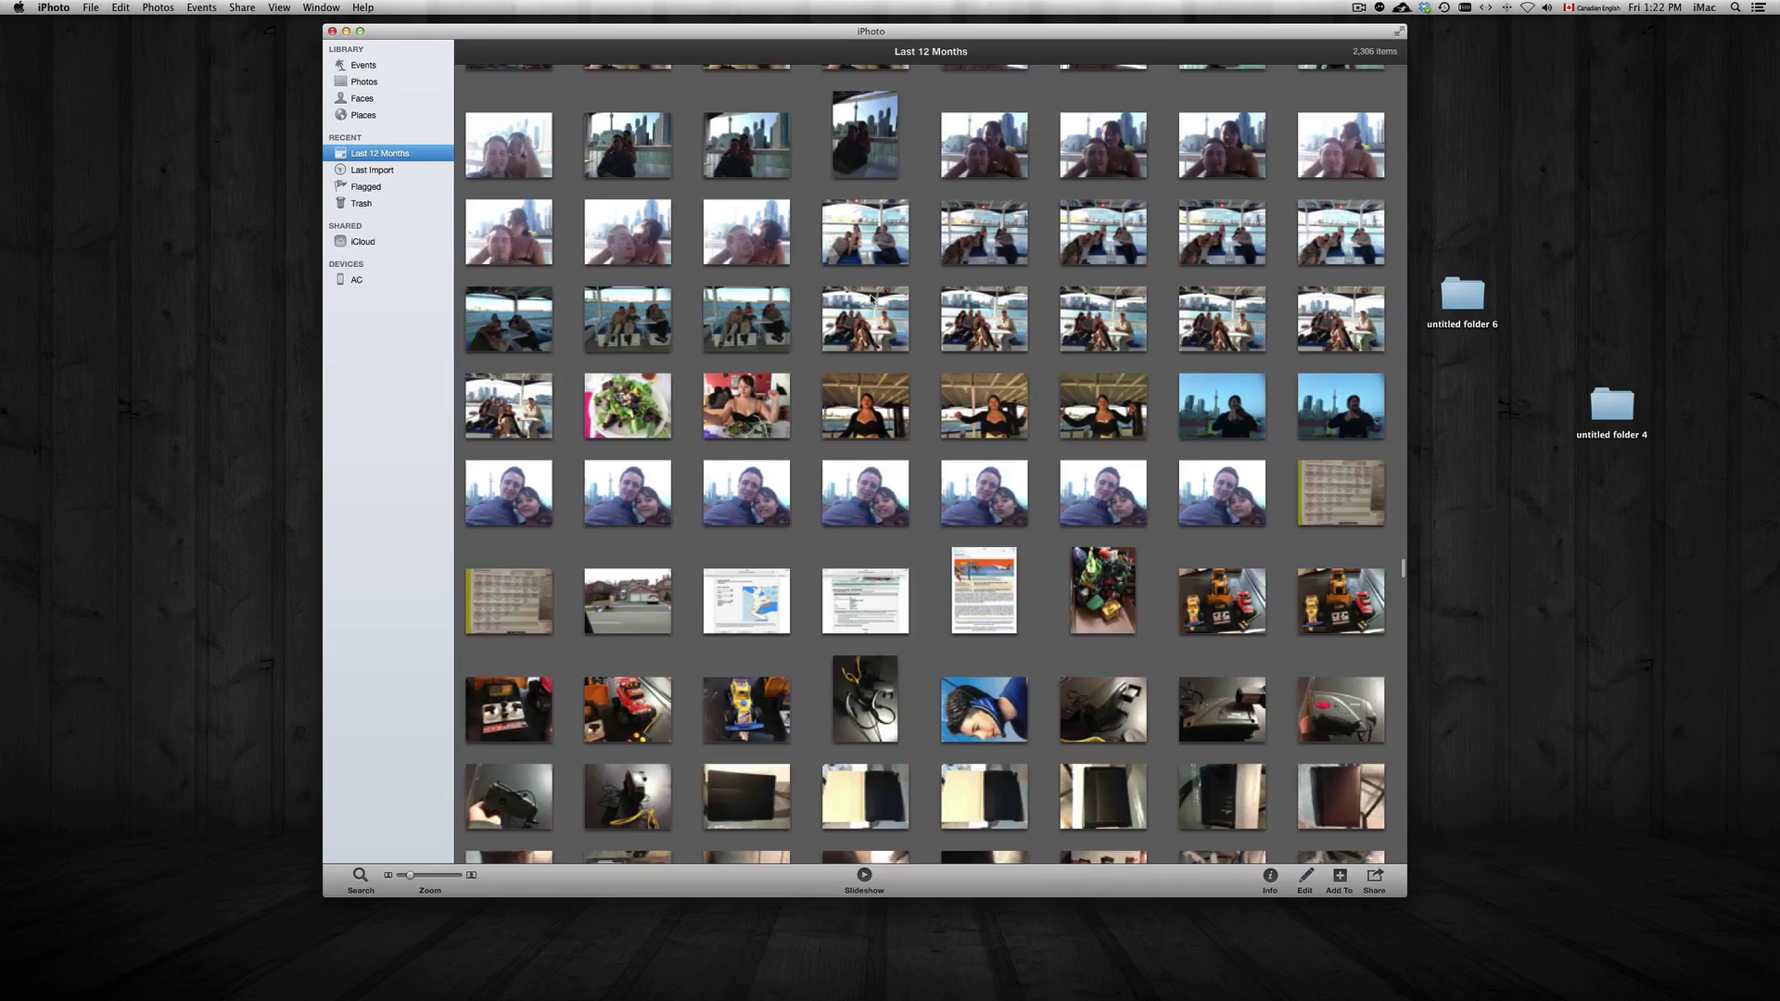
scroll(870, 279, up, 5)
scroll(869, 246, up, 5)
scroll(867, 246, up, 5)
scroll(868, 246, up, 5)
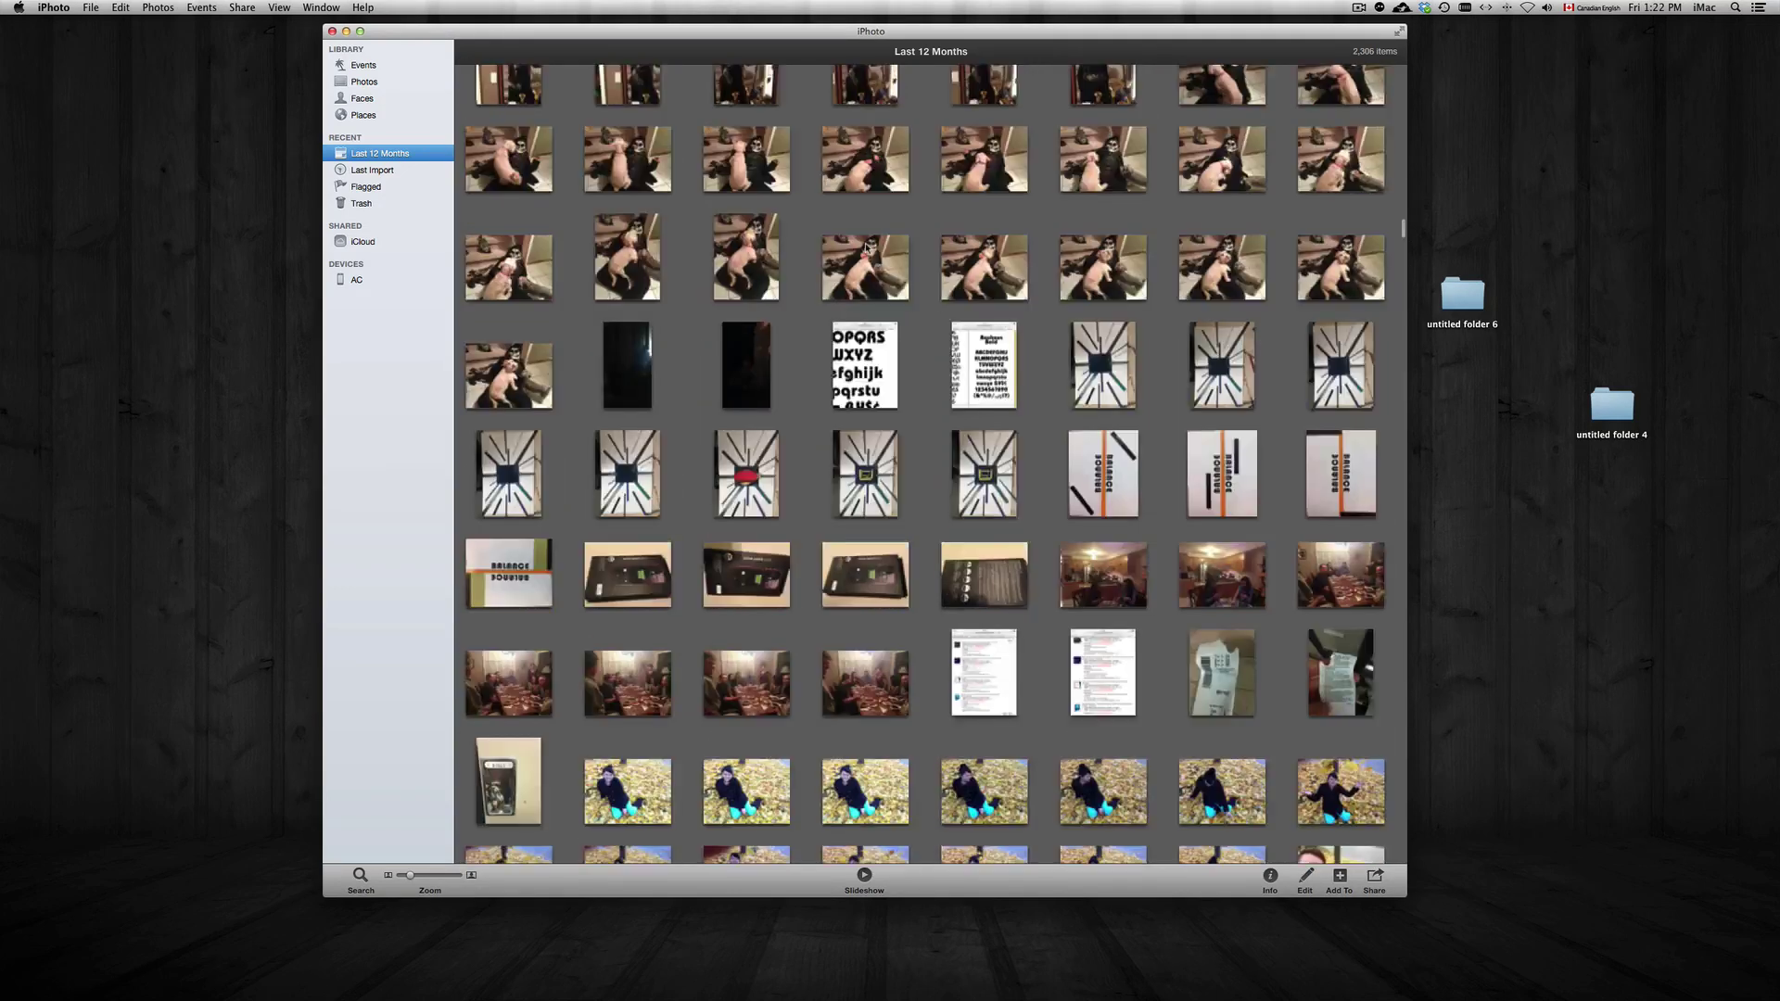
scroll(867, 247, up, 5)
scroll(865, 248, up, 5)
scroll(865, 248, up, 5)
scroll(865, 247, up, 5)
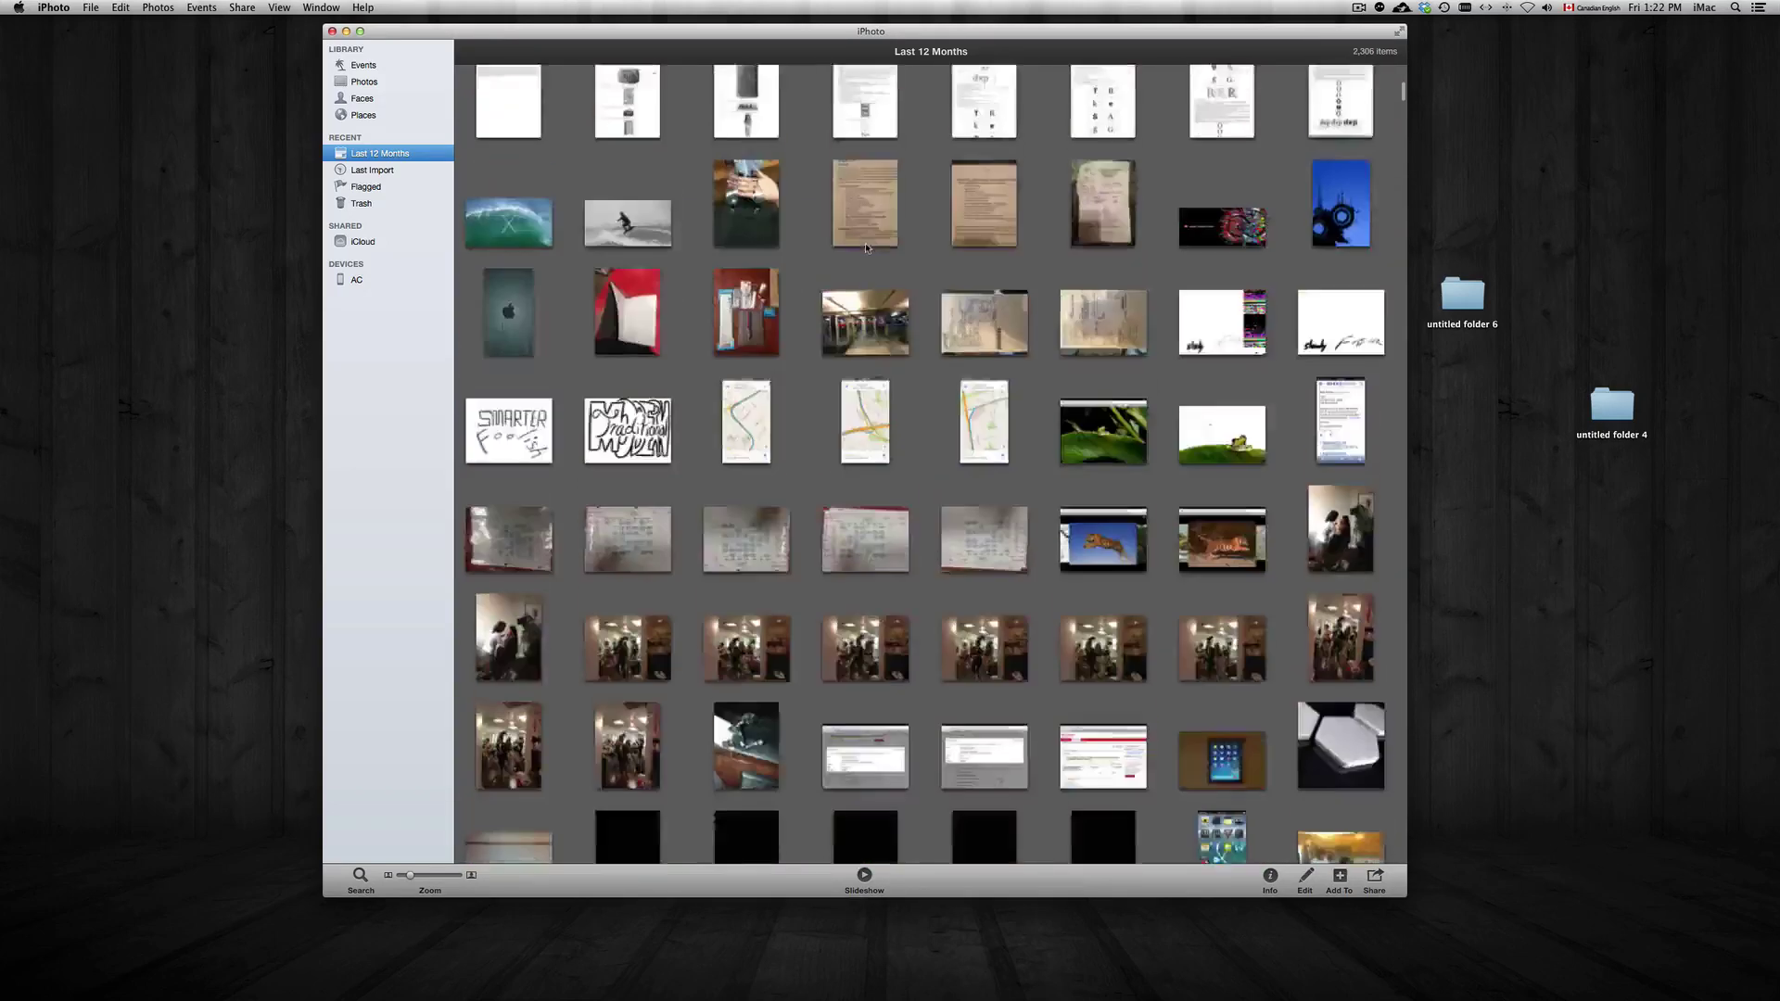
scroll(865, 249, up, 5)
scroll(865, 248, up, 5)
scroll(865, 248, down, 3)
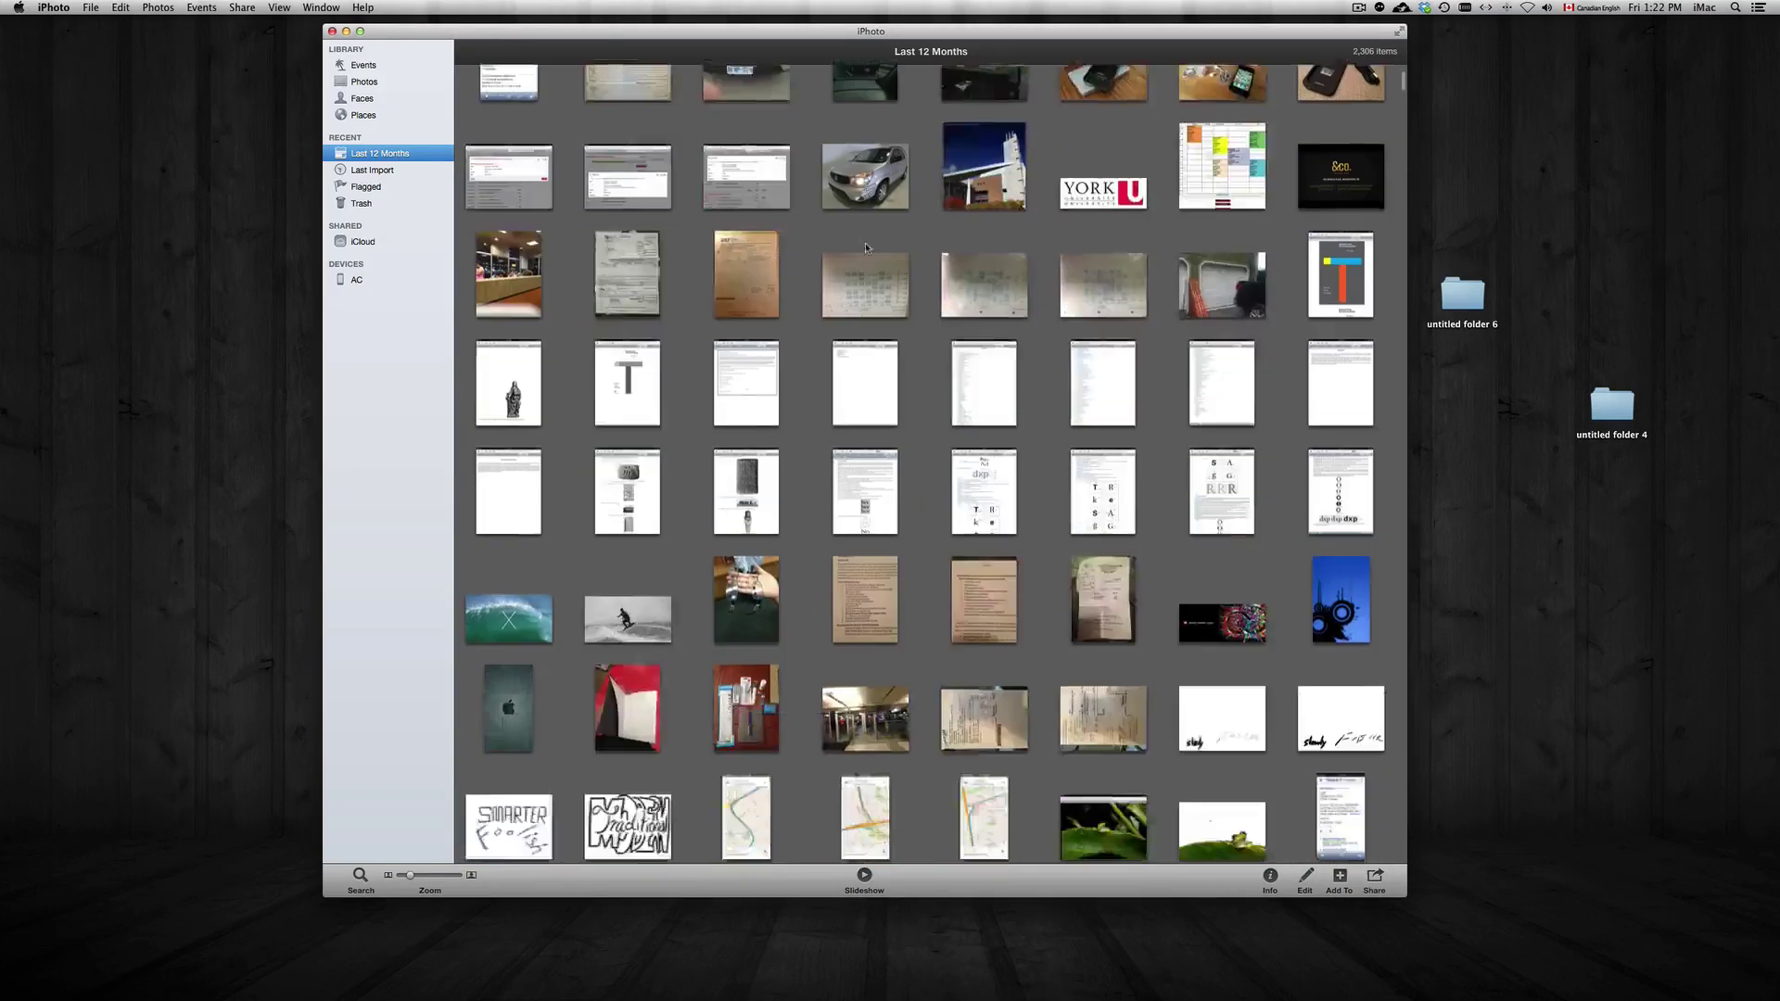
scroll(866, 247, down, 5)
scroll(864, 248, down, 5)
scroll(866, 245, down, 5)
scroll(864, 246, down, 5)
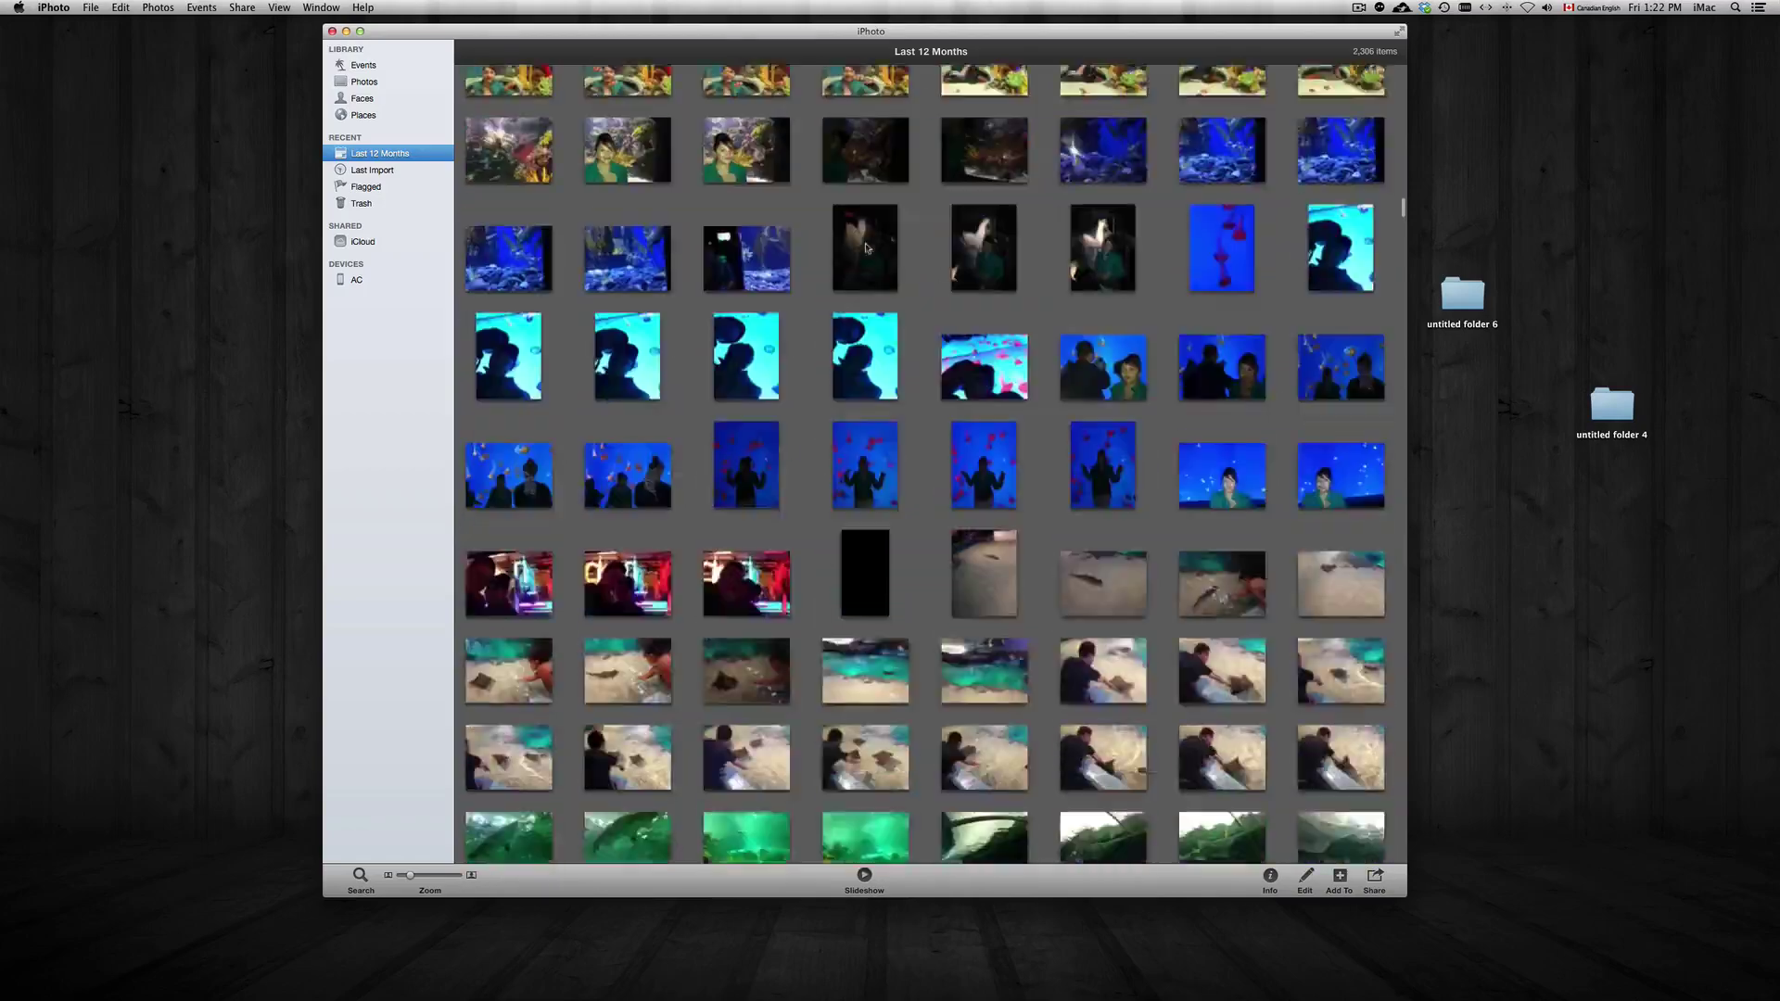
scroll(865, 245, down, 5)
scroll(865, 247, down, 5)
scroll(864, 248, down, 5)
scroll(865, 248, down, 5)
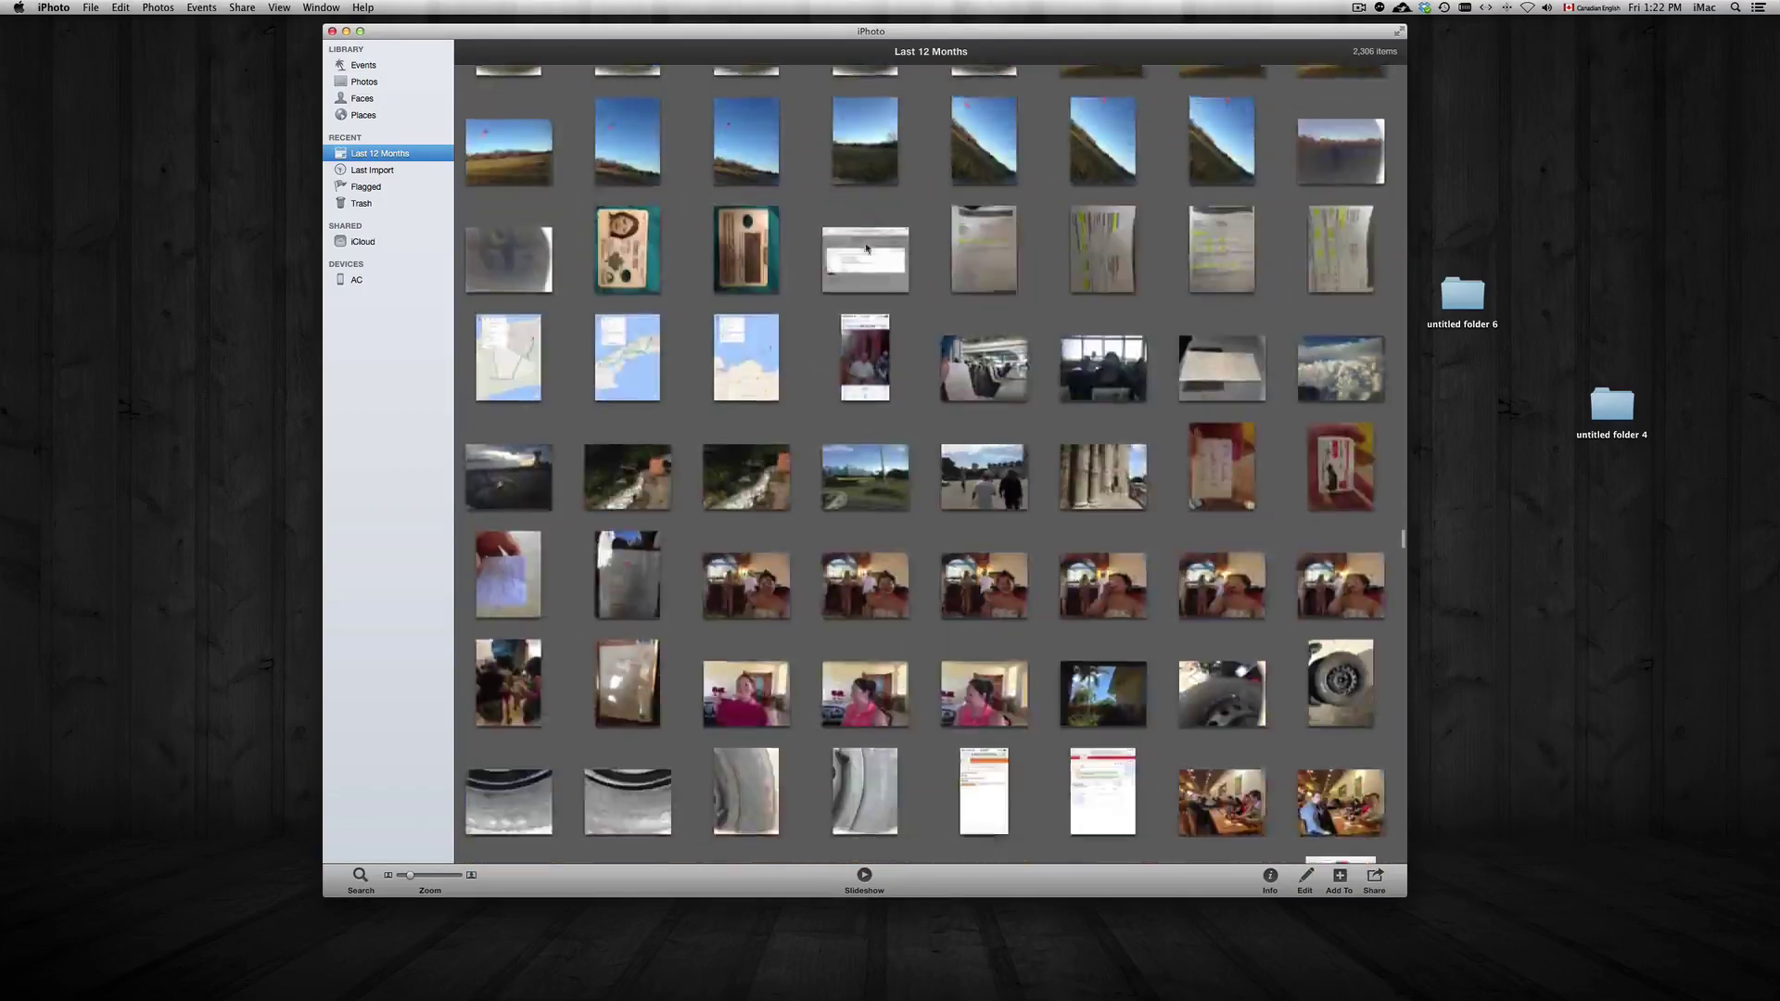
scroll(865, 247, down, 5)
scroll(865, 248, down, 5)
scroll(864, 247, down, 5)
scroll(865, 247, down, 5)
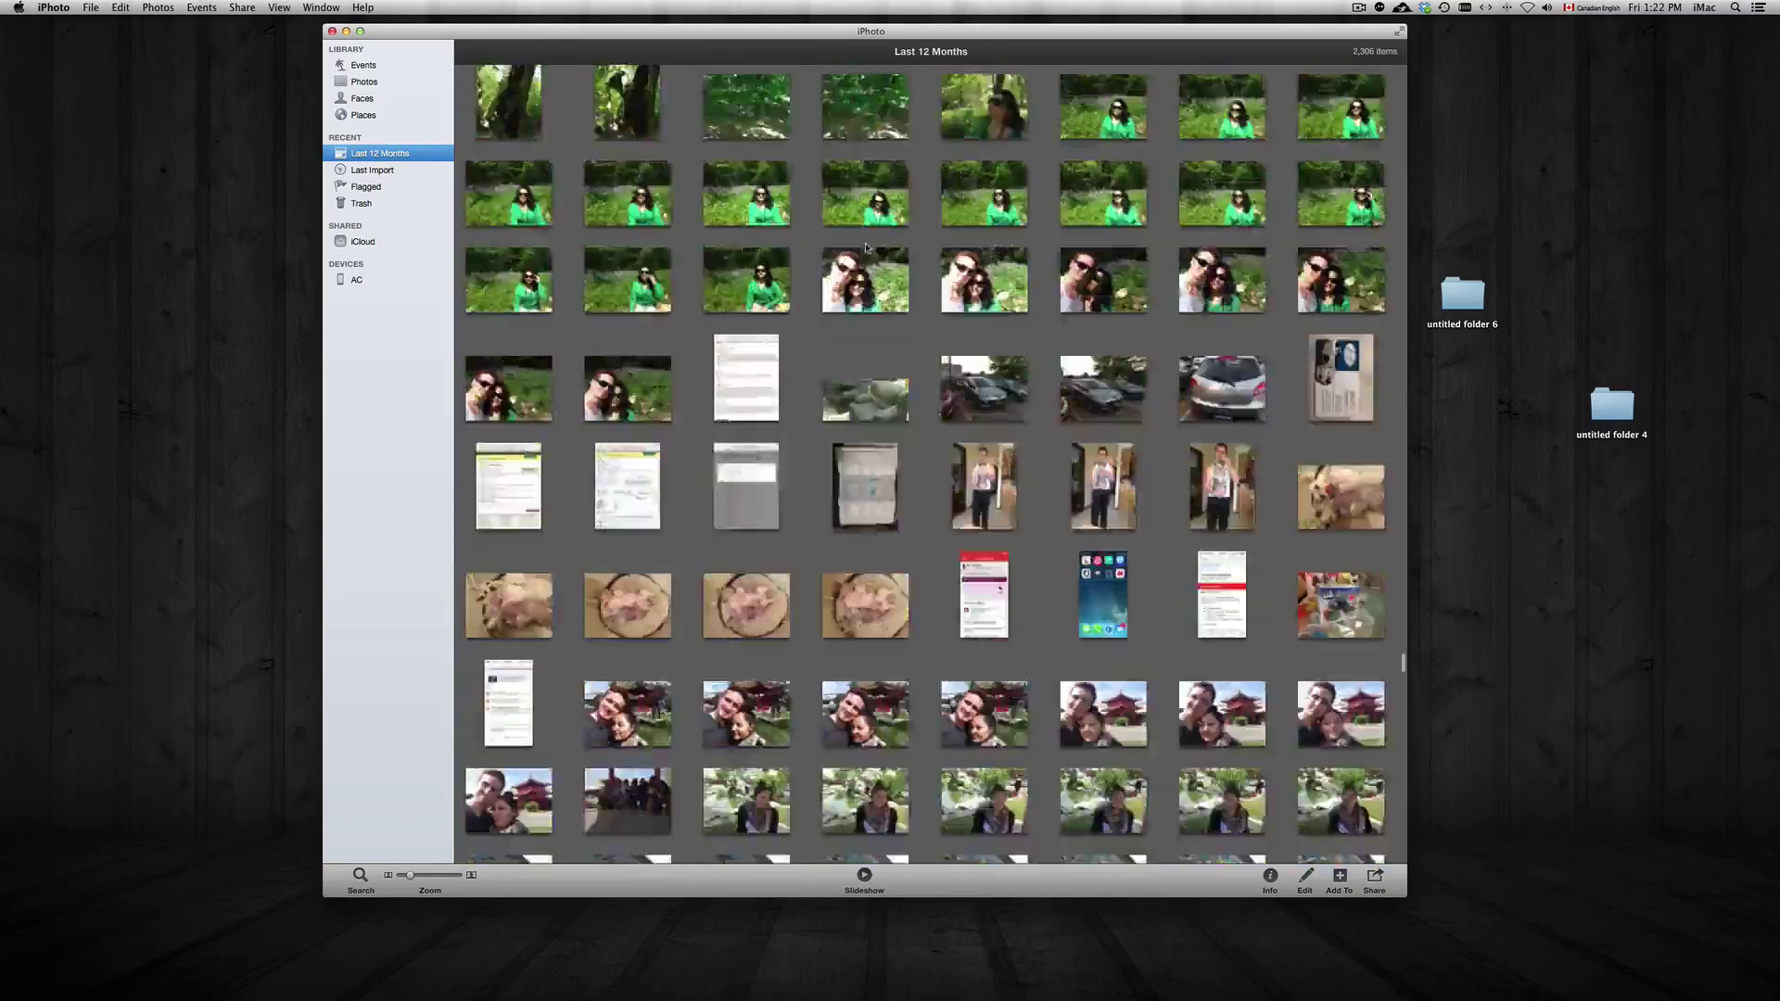
scroll(865, 249, down, 5)
scroll(866, 248, down, 5)
scroll(865, 247, down, 5)
scroll(865, 248, down, 5)
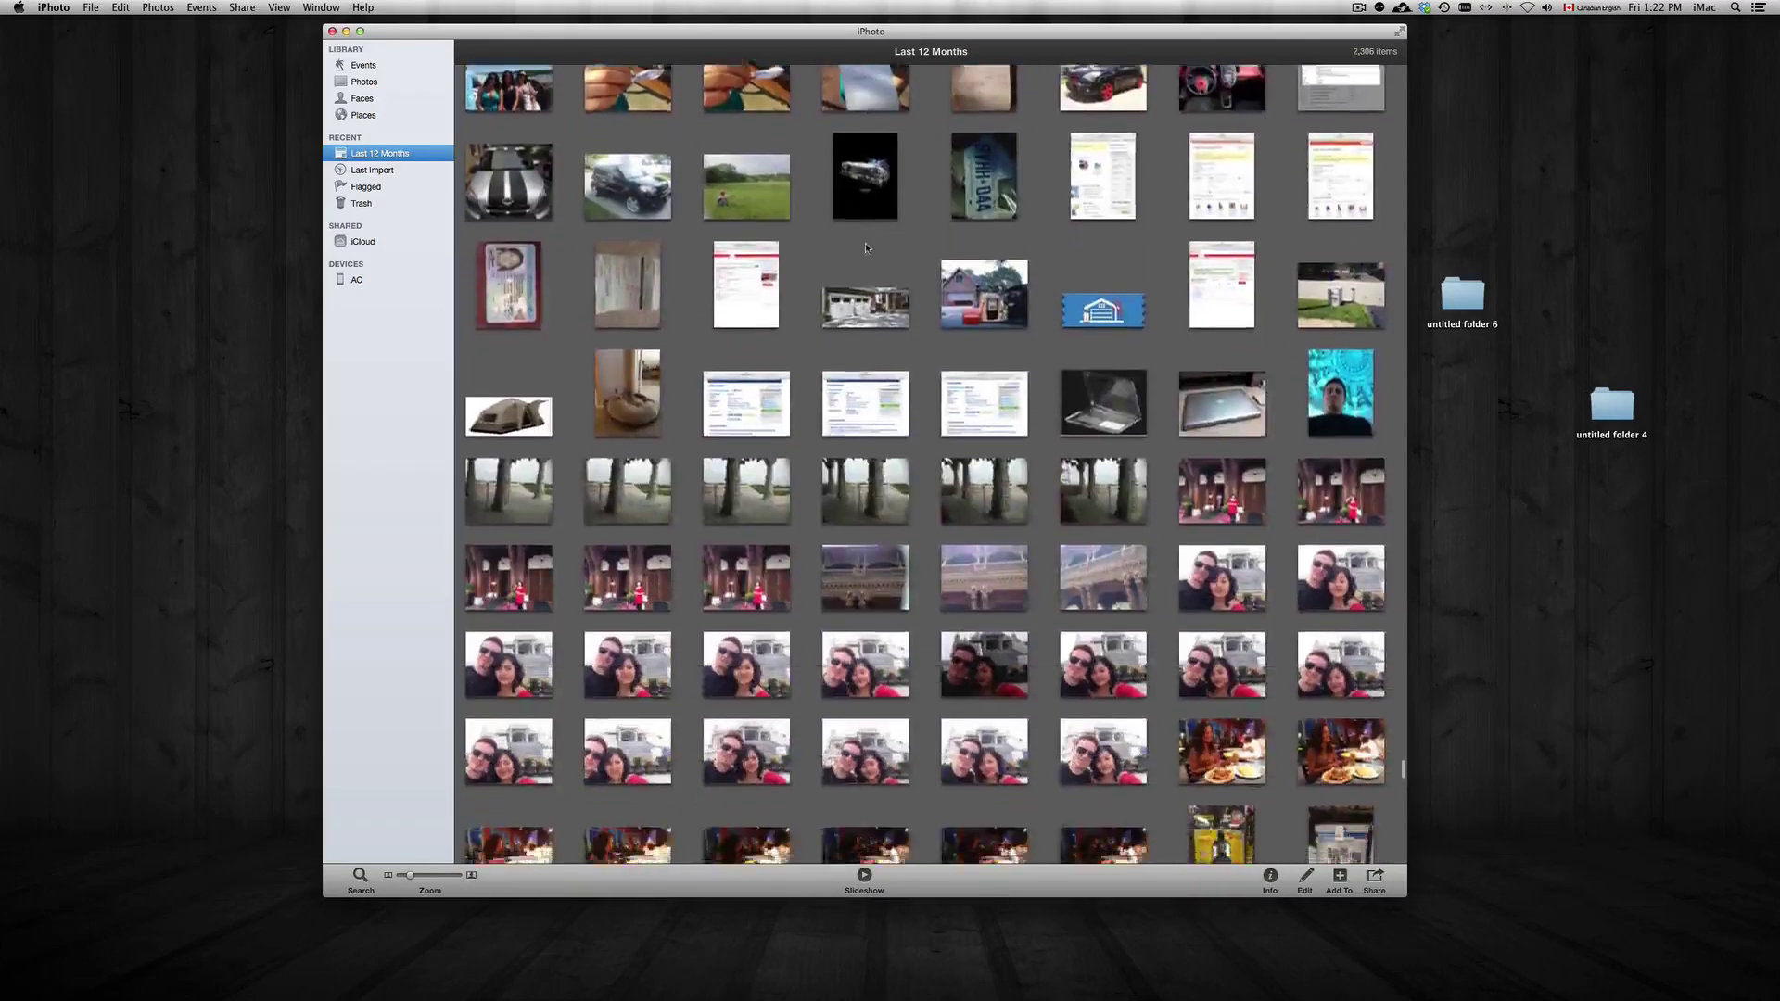
scroll(866, 248, down, 5)
scroll(865, 248, down, 5)
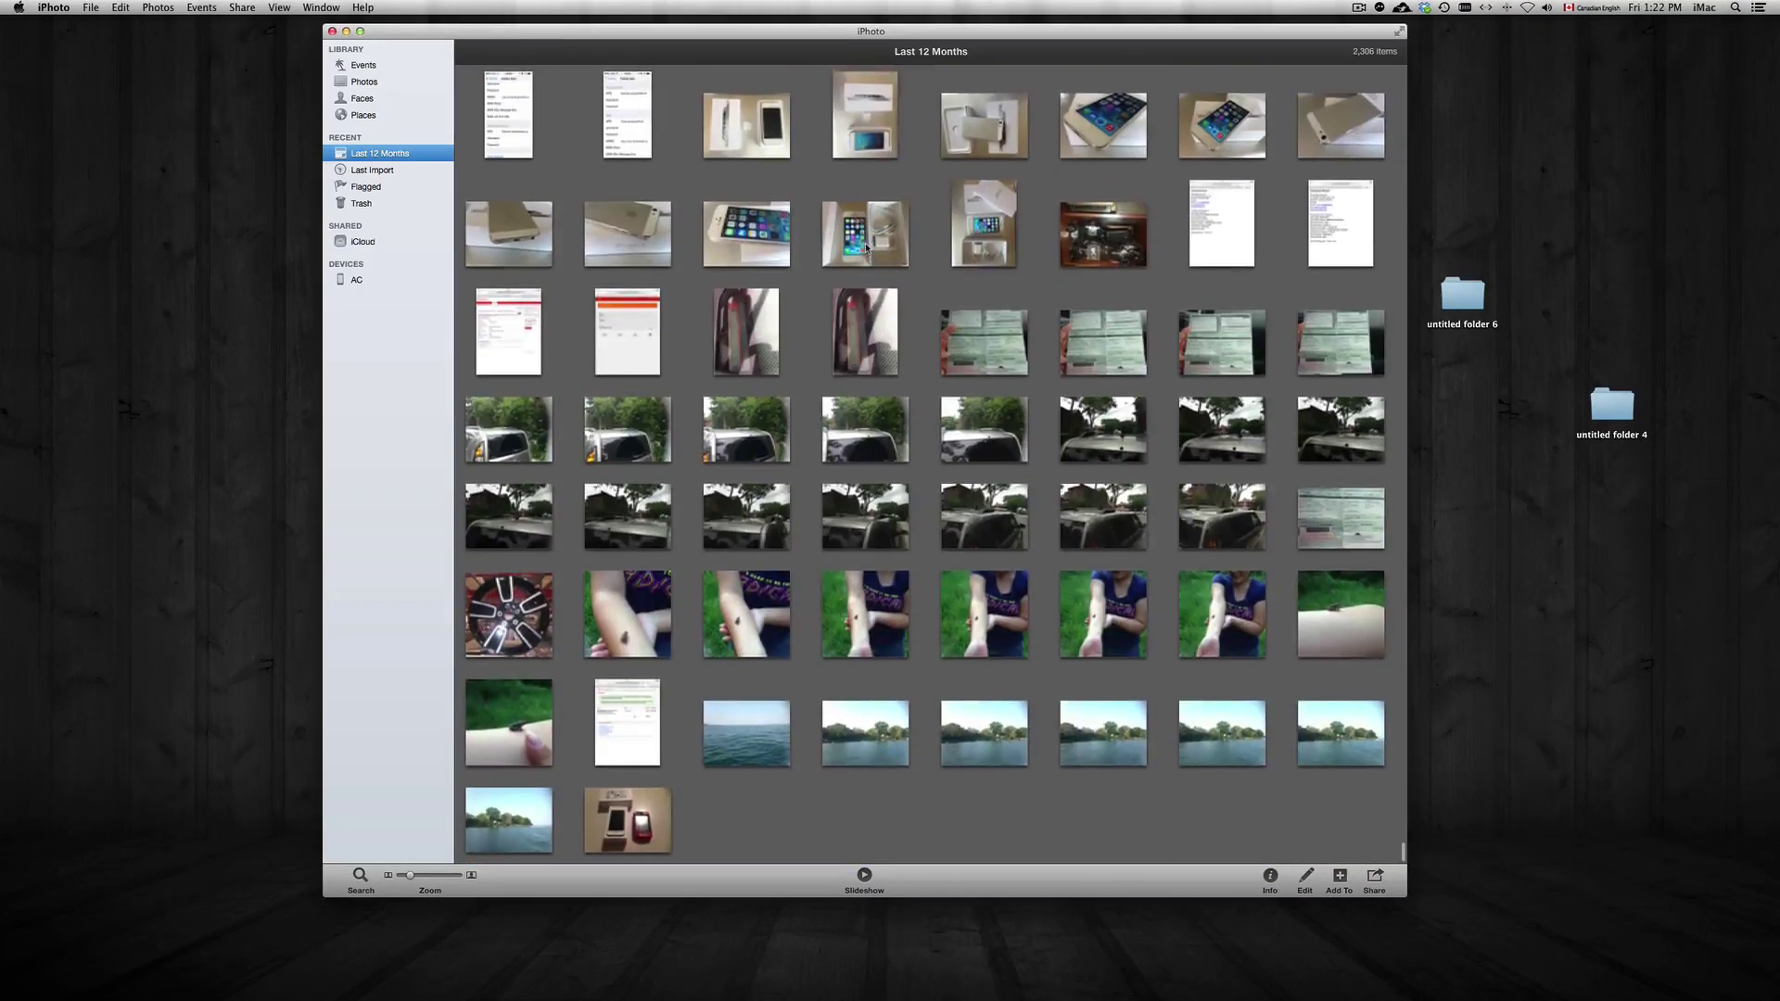
click(896, 178)
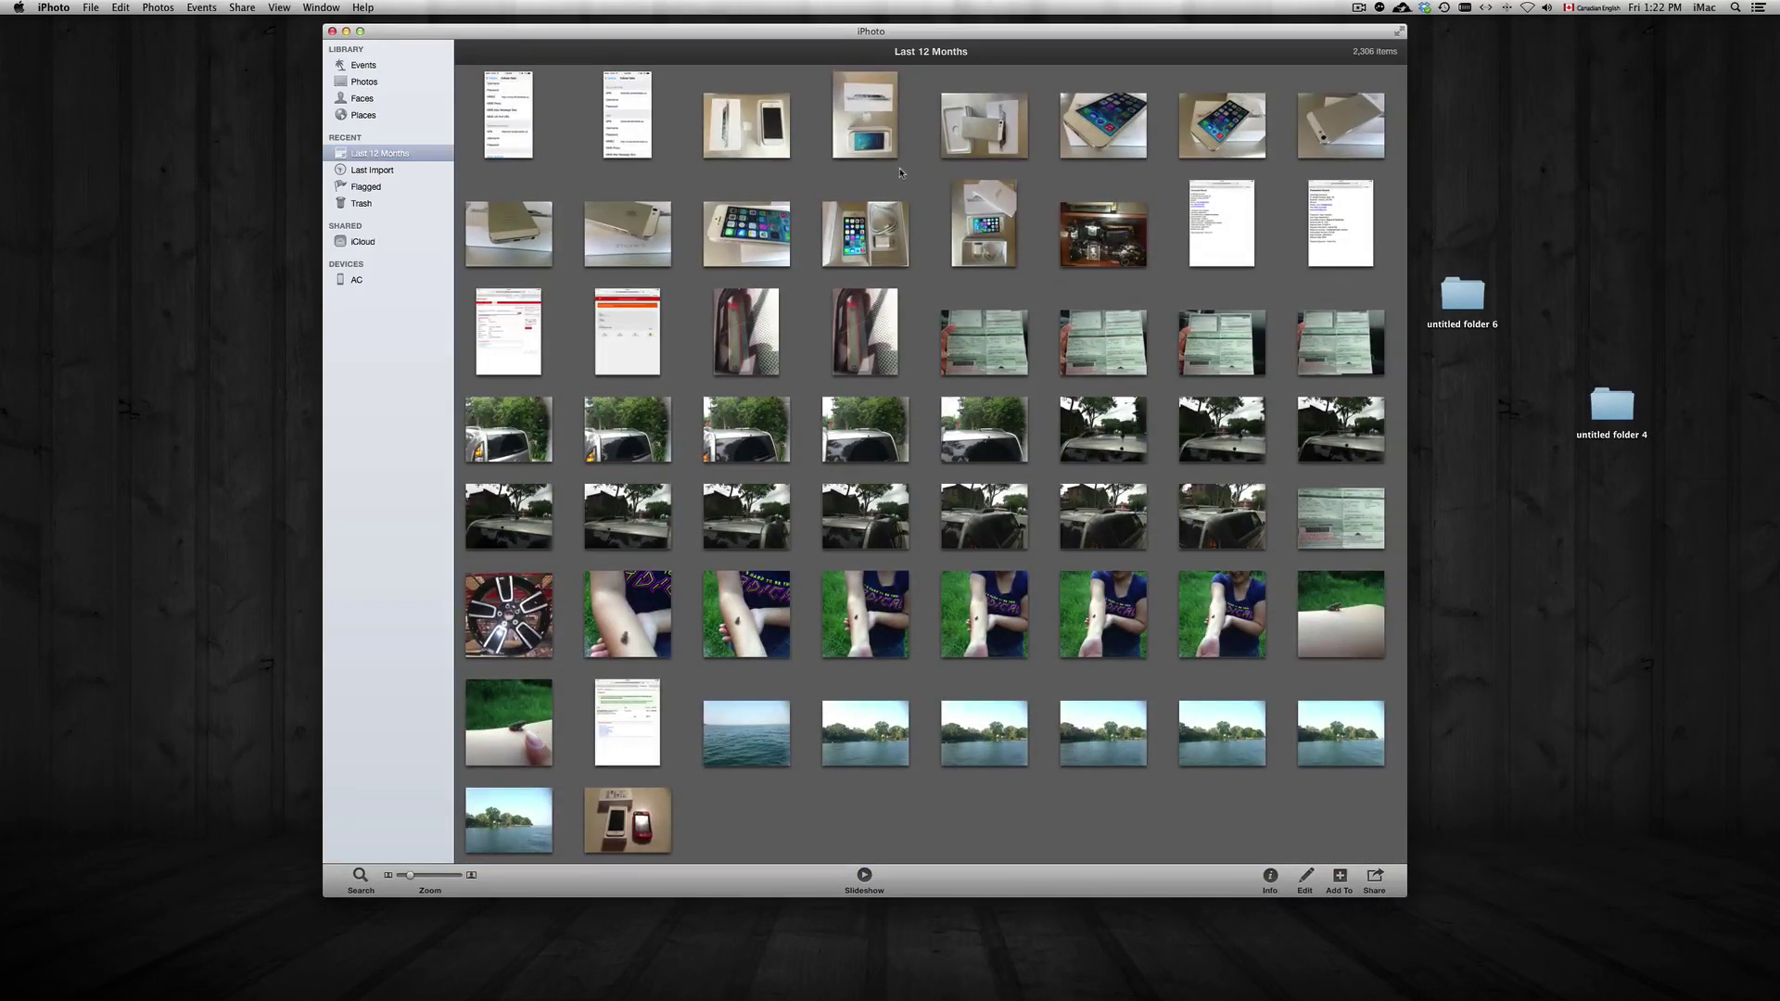
- Select all Last 12 Months photos, move them to the Trash, and confirm
key(super+a)
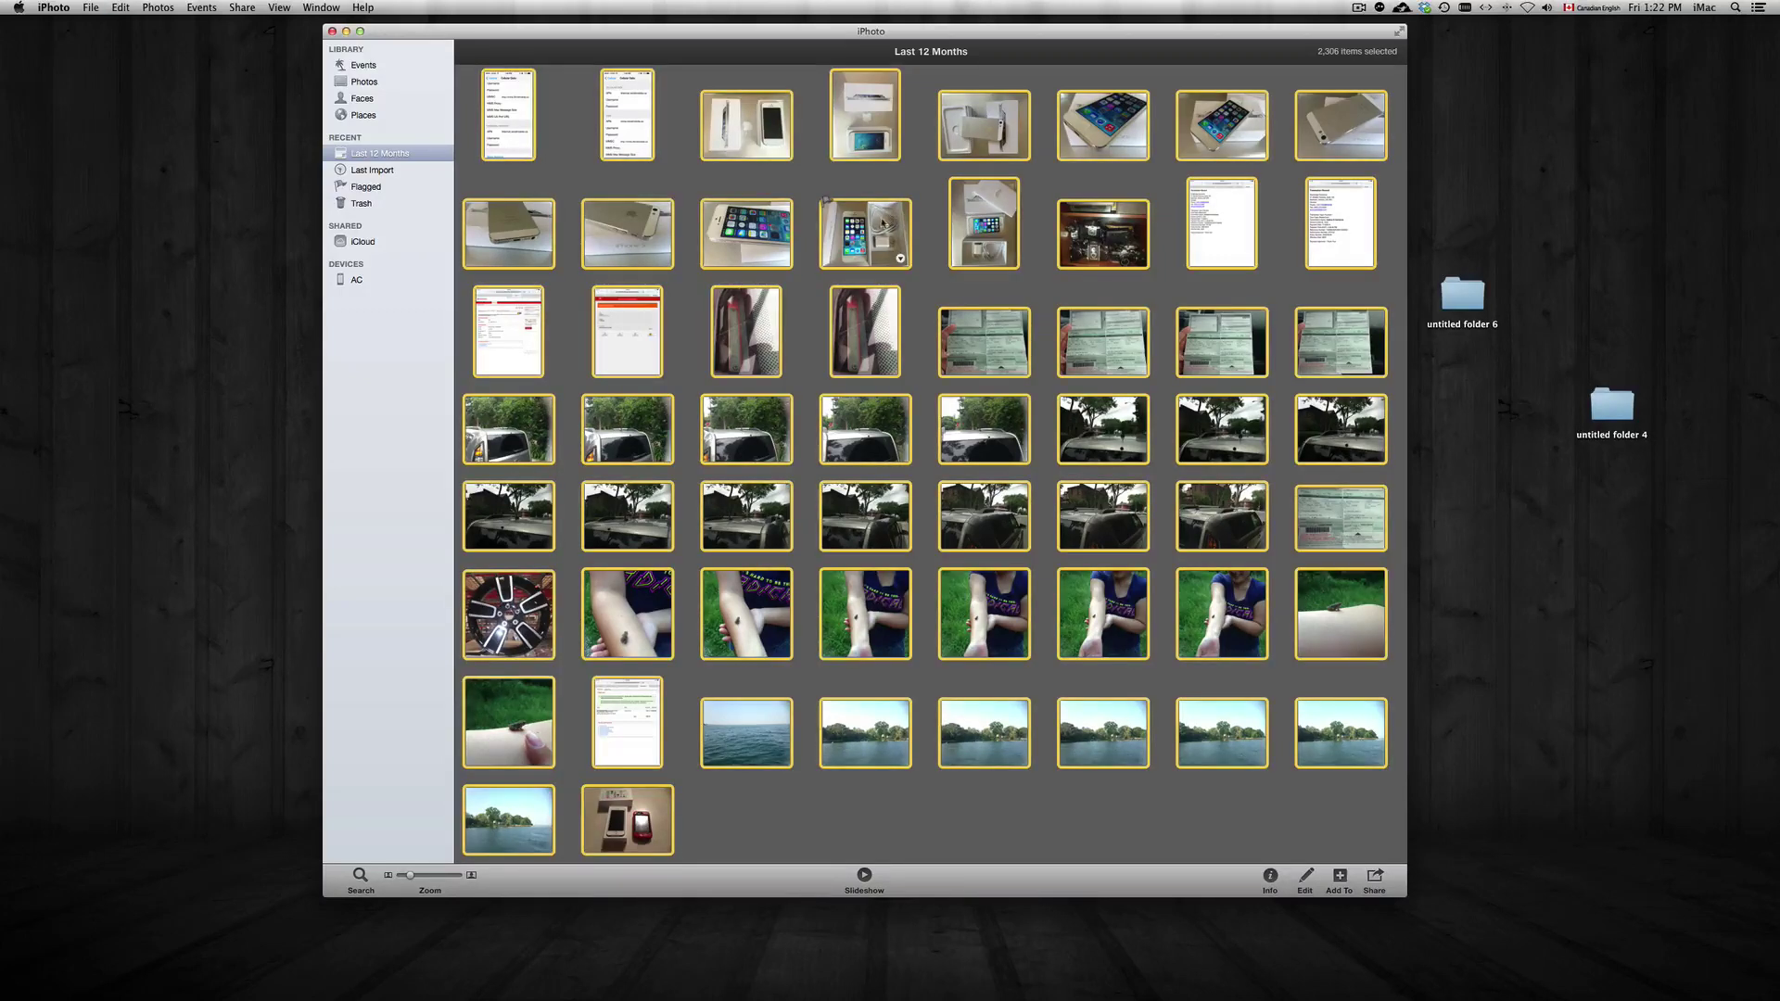
right_click(881, 219)
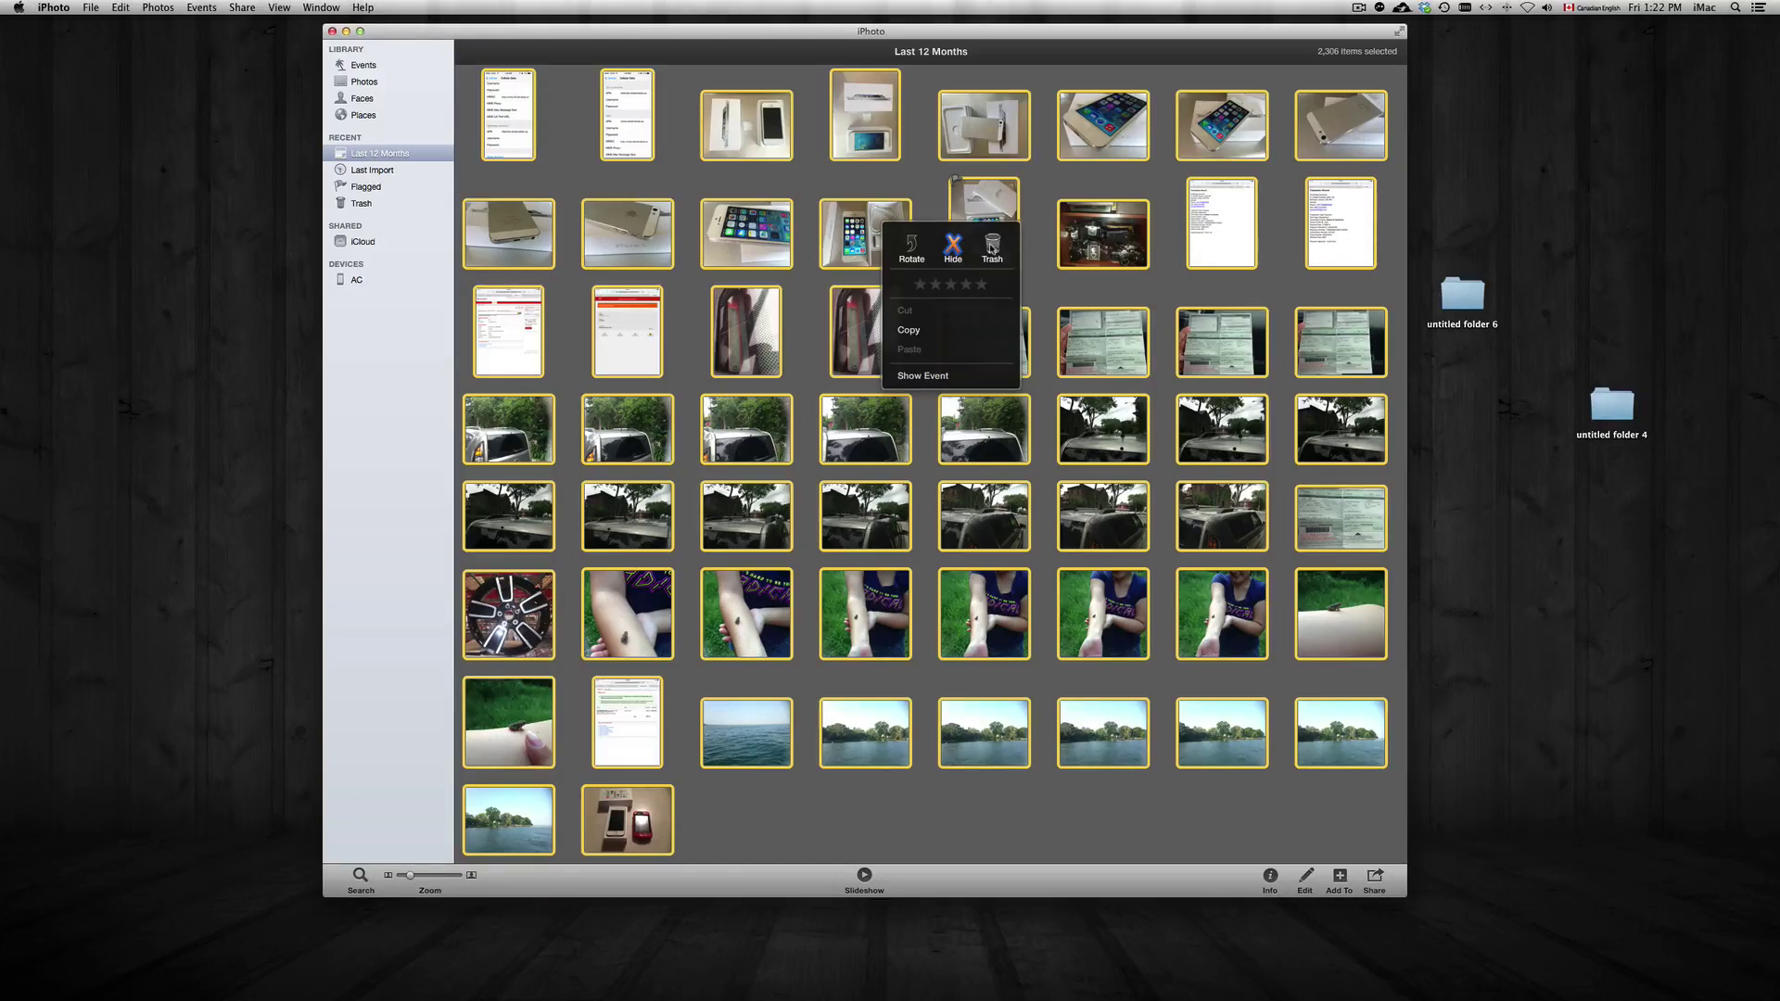
click(1050, 186)
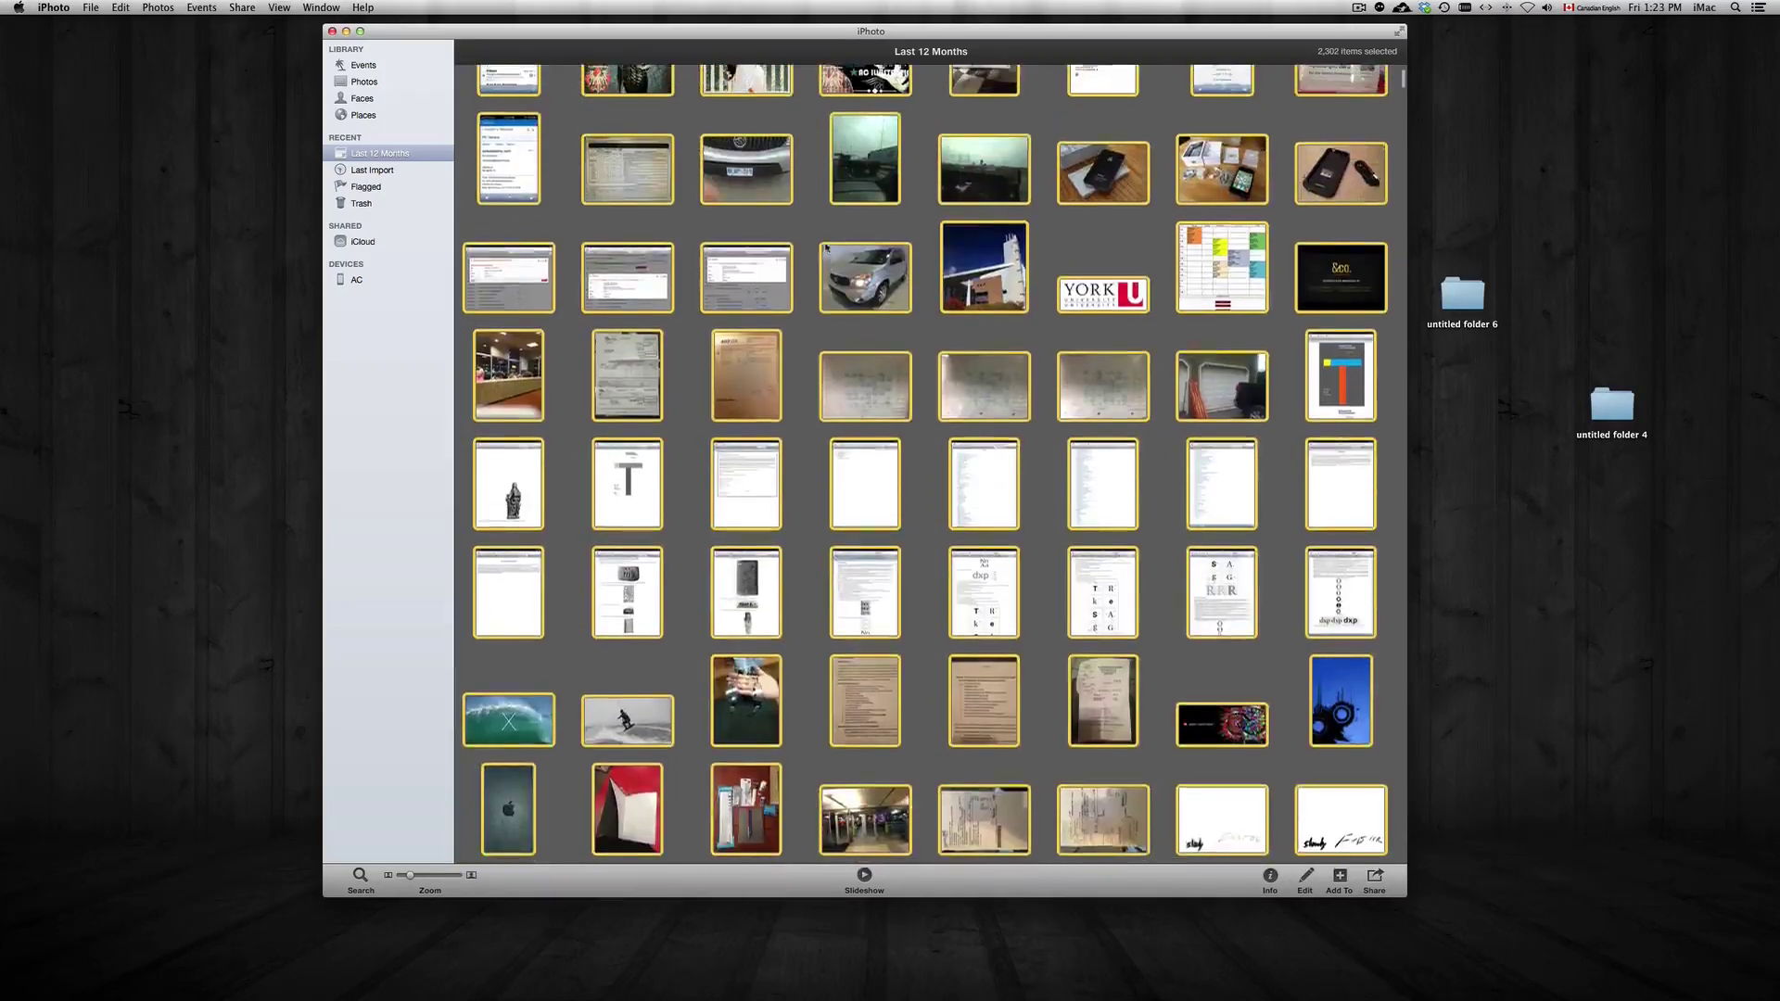
right_click(843, 184)
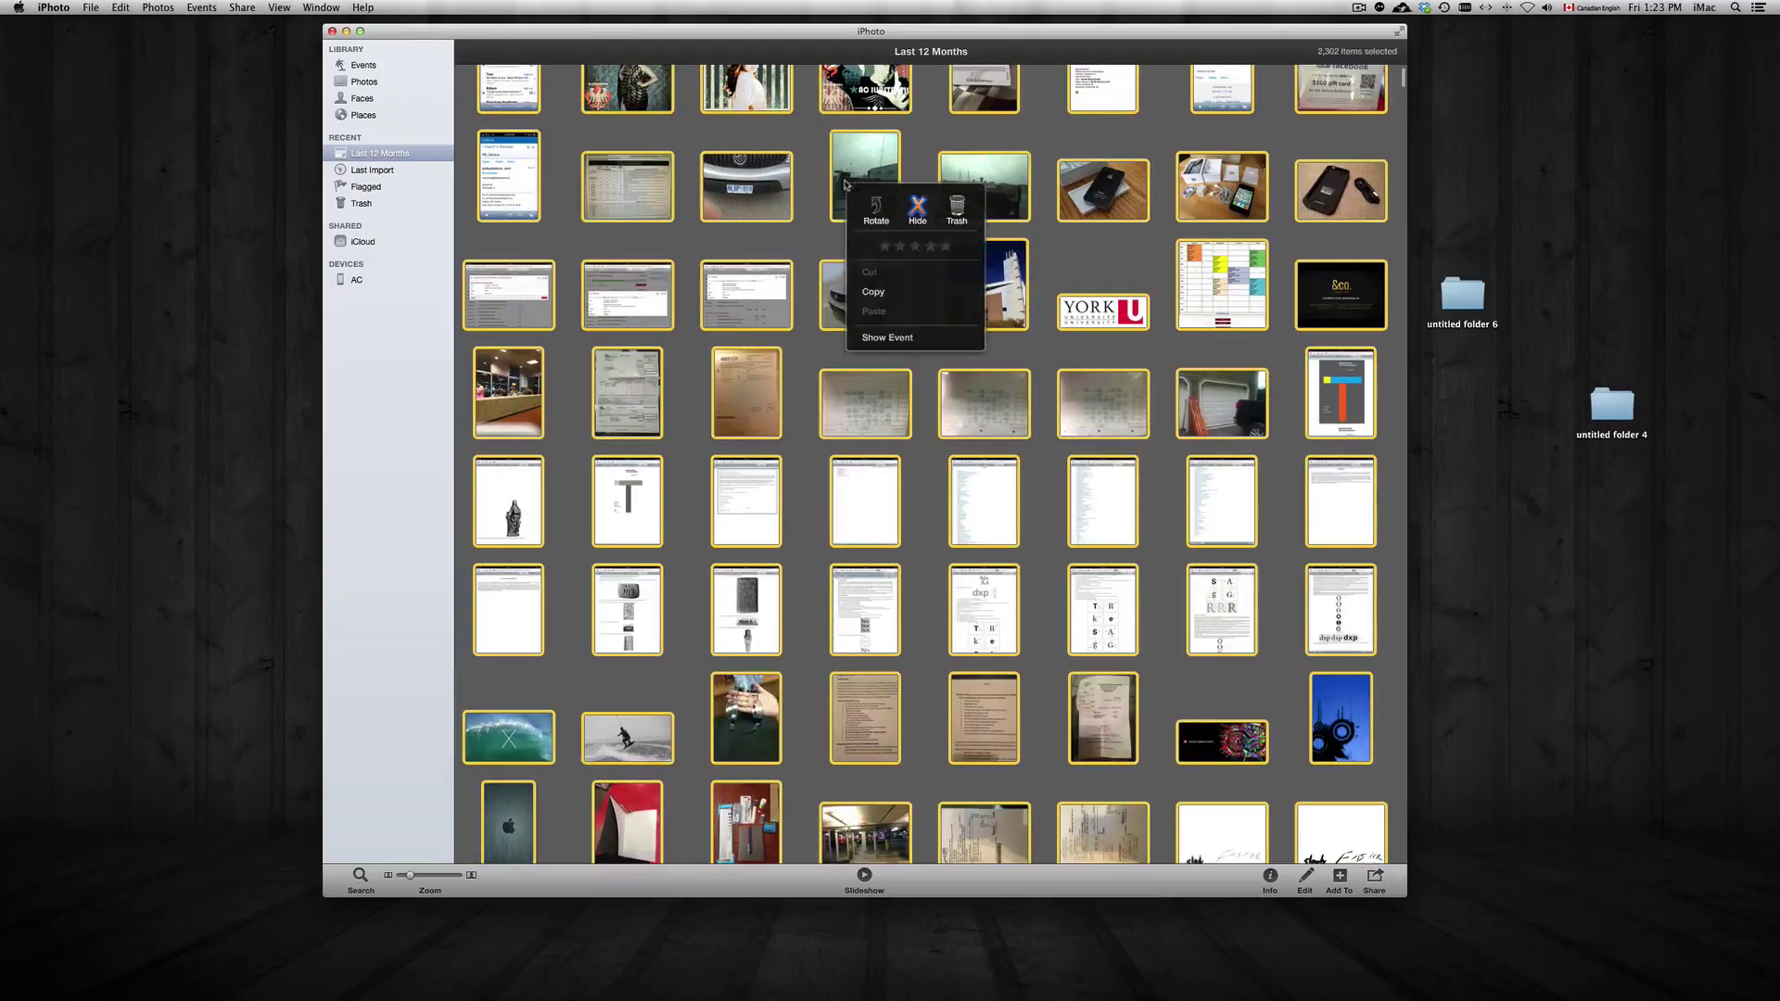
click(959, 212)
key(Return)
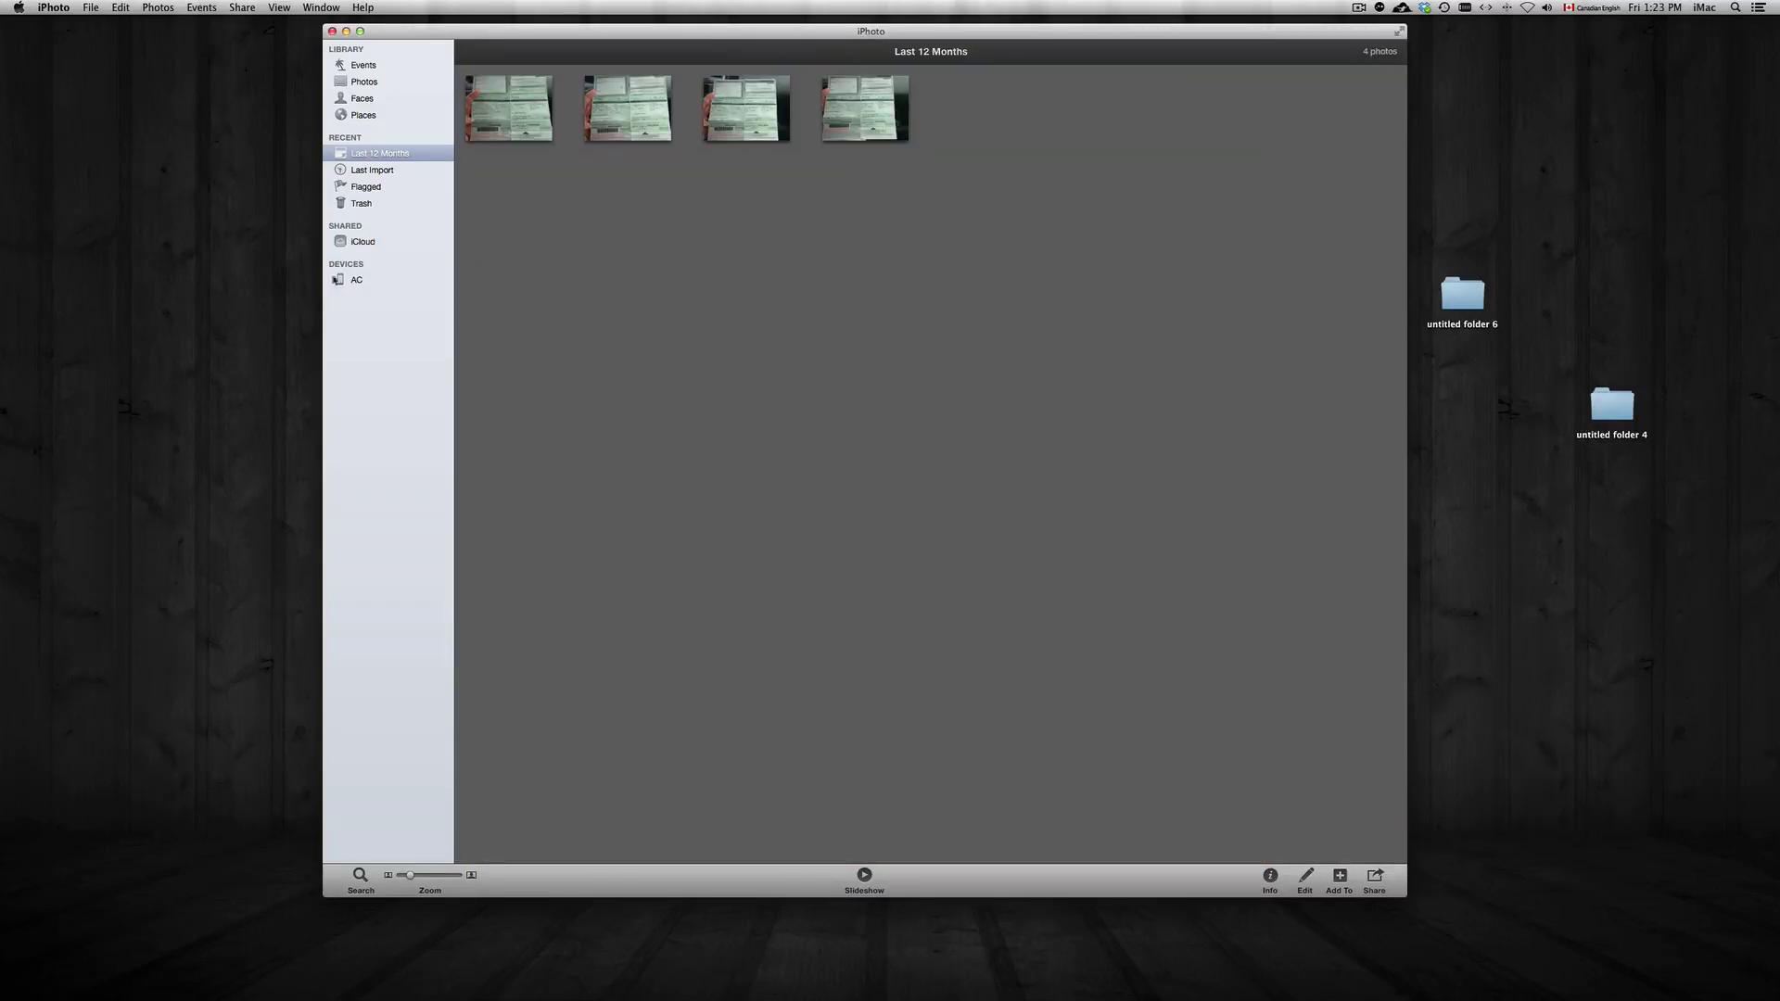
- Empty iPhoto's Trash of its 2,328 photos, then return to the AC device's import view
click(360, 203)
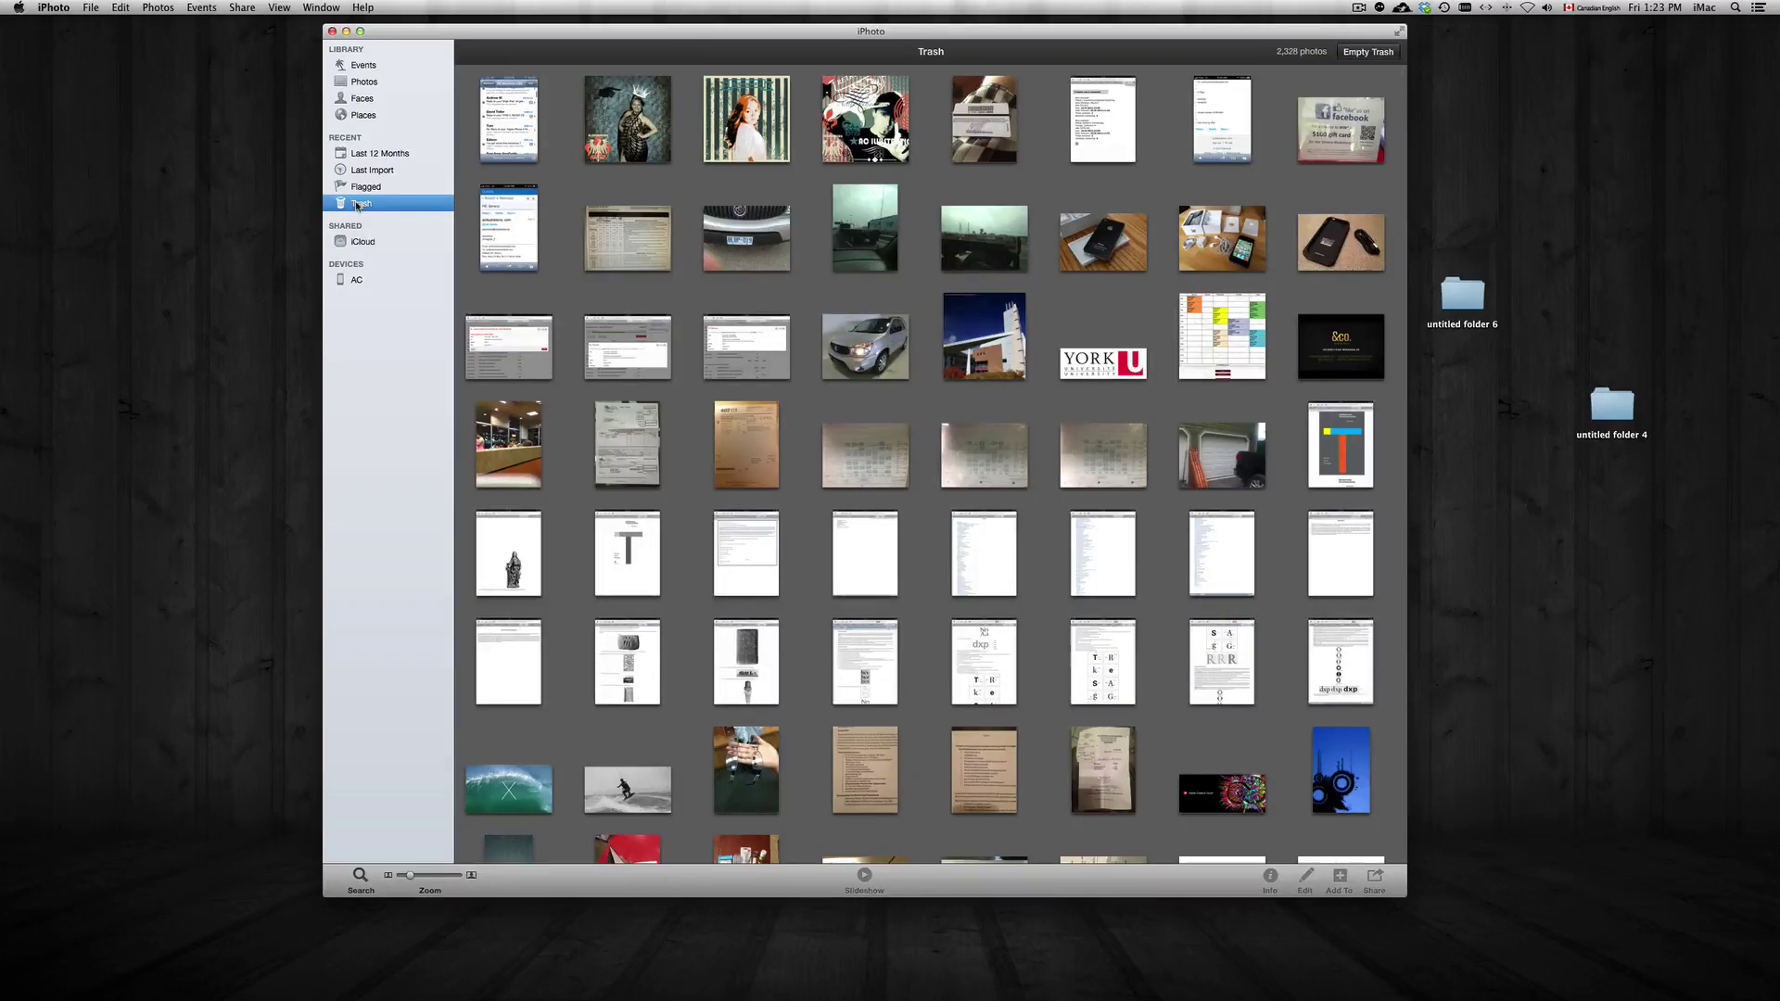
right_click(359, 203)
click(405, 218)
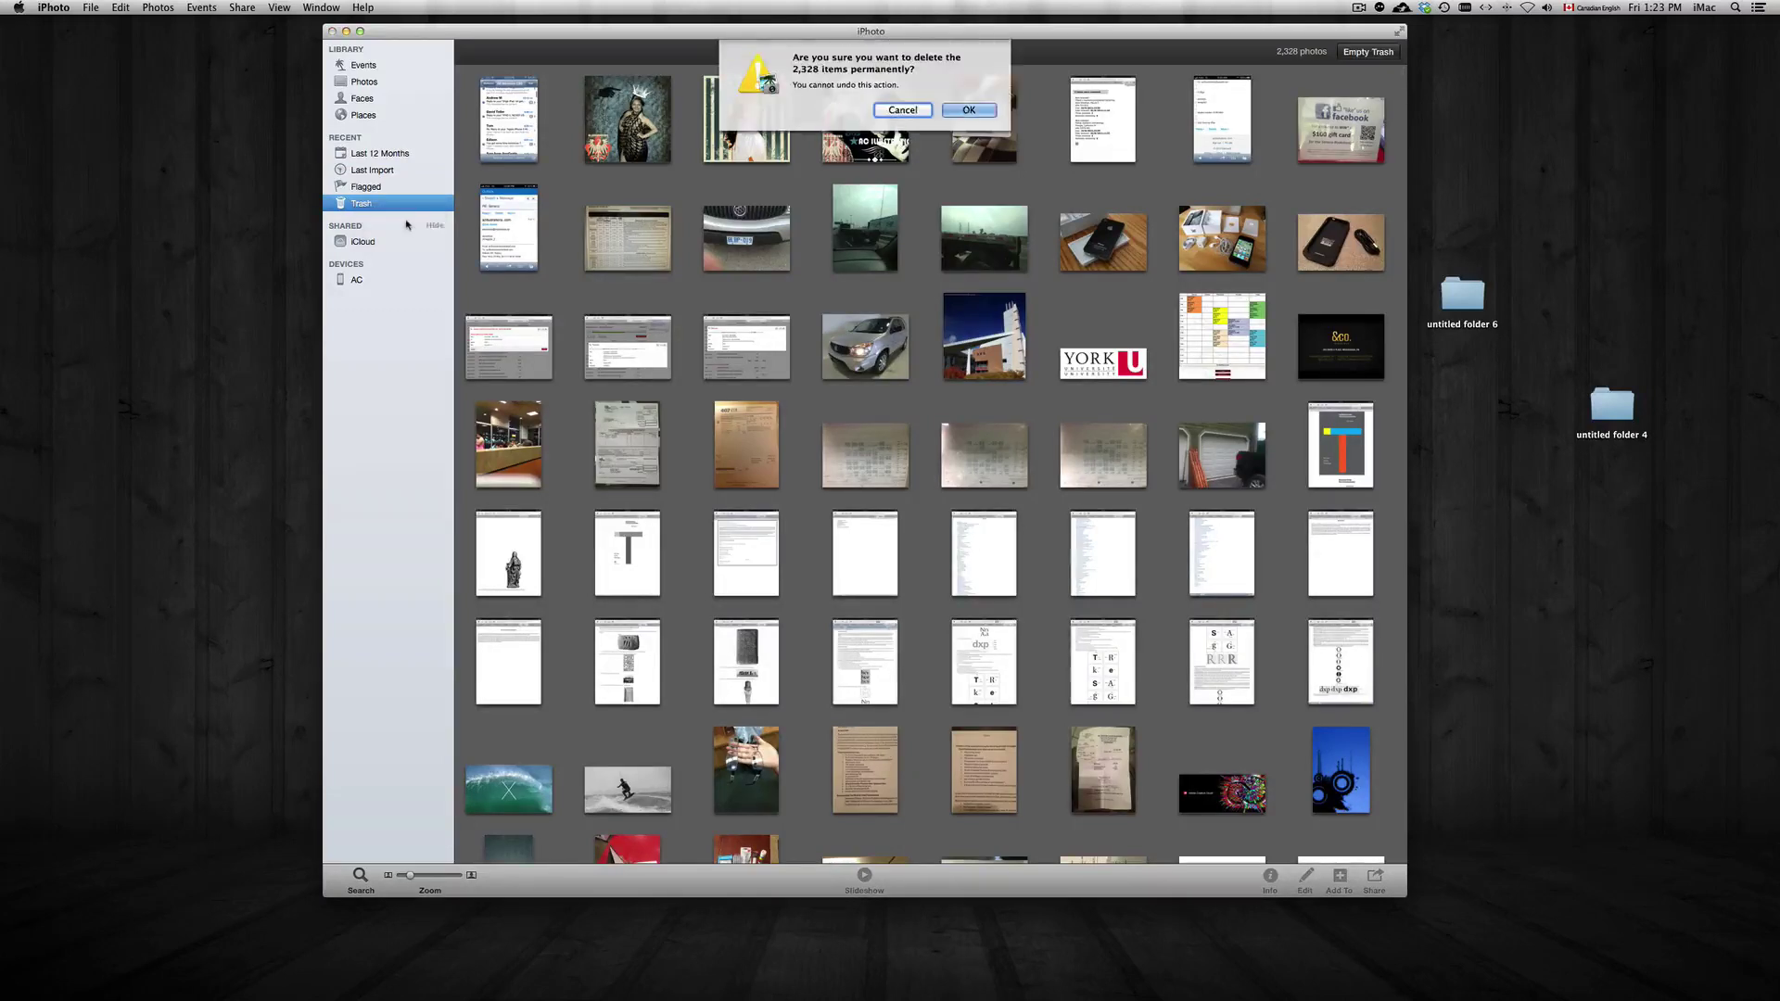
click(955, 109)
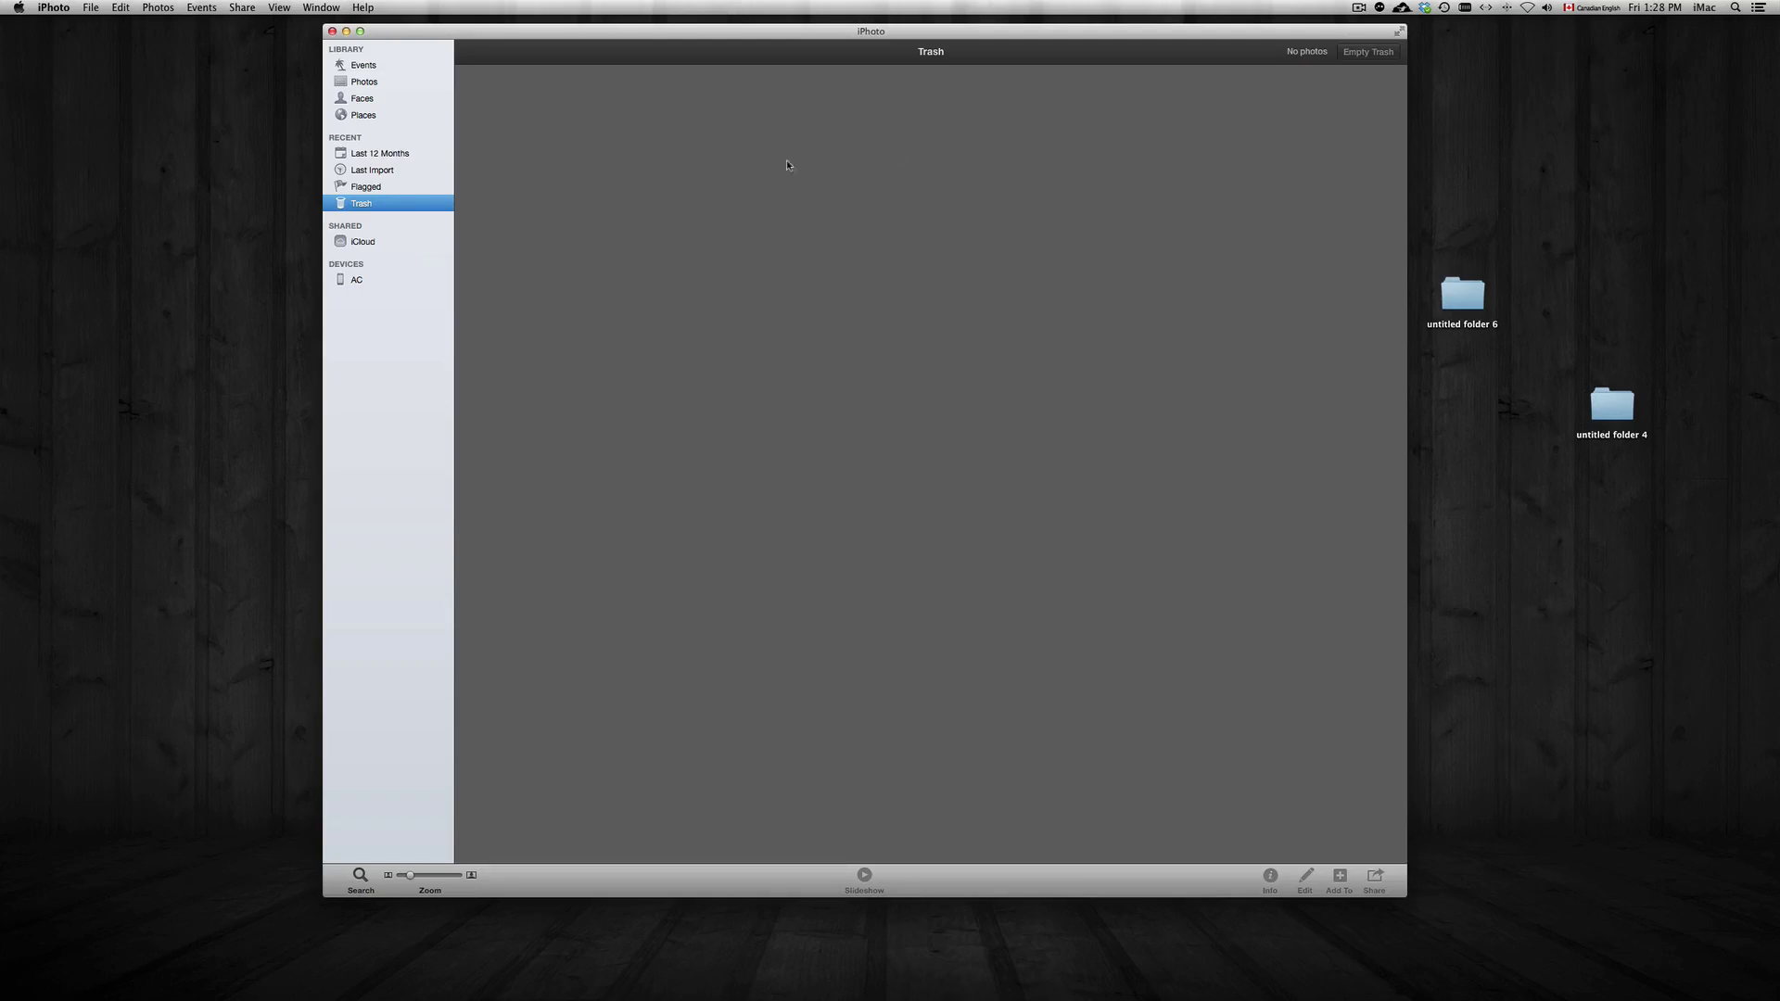
click(358, 279)
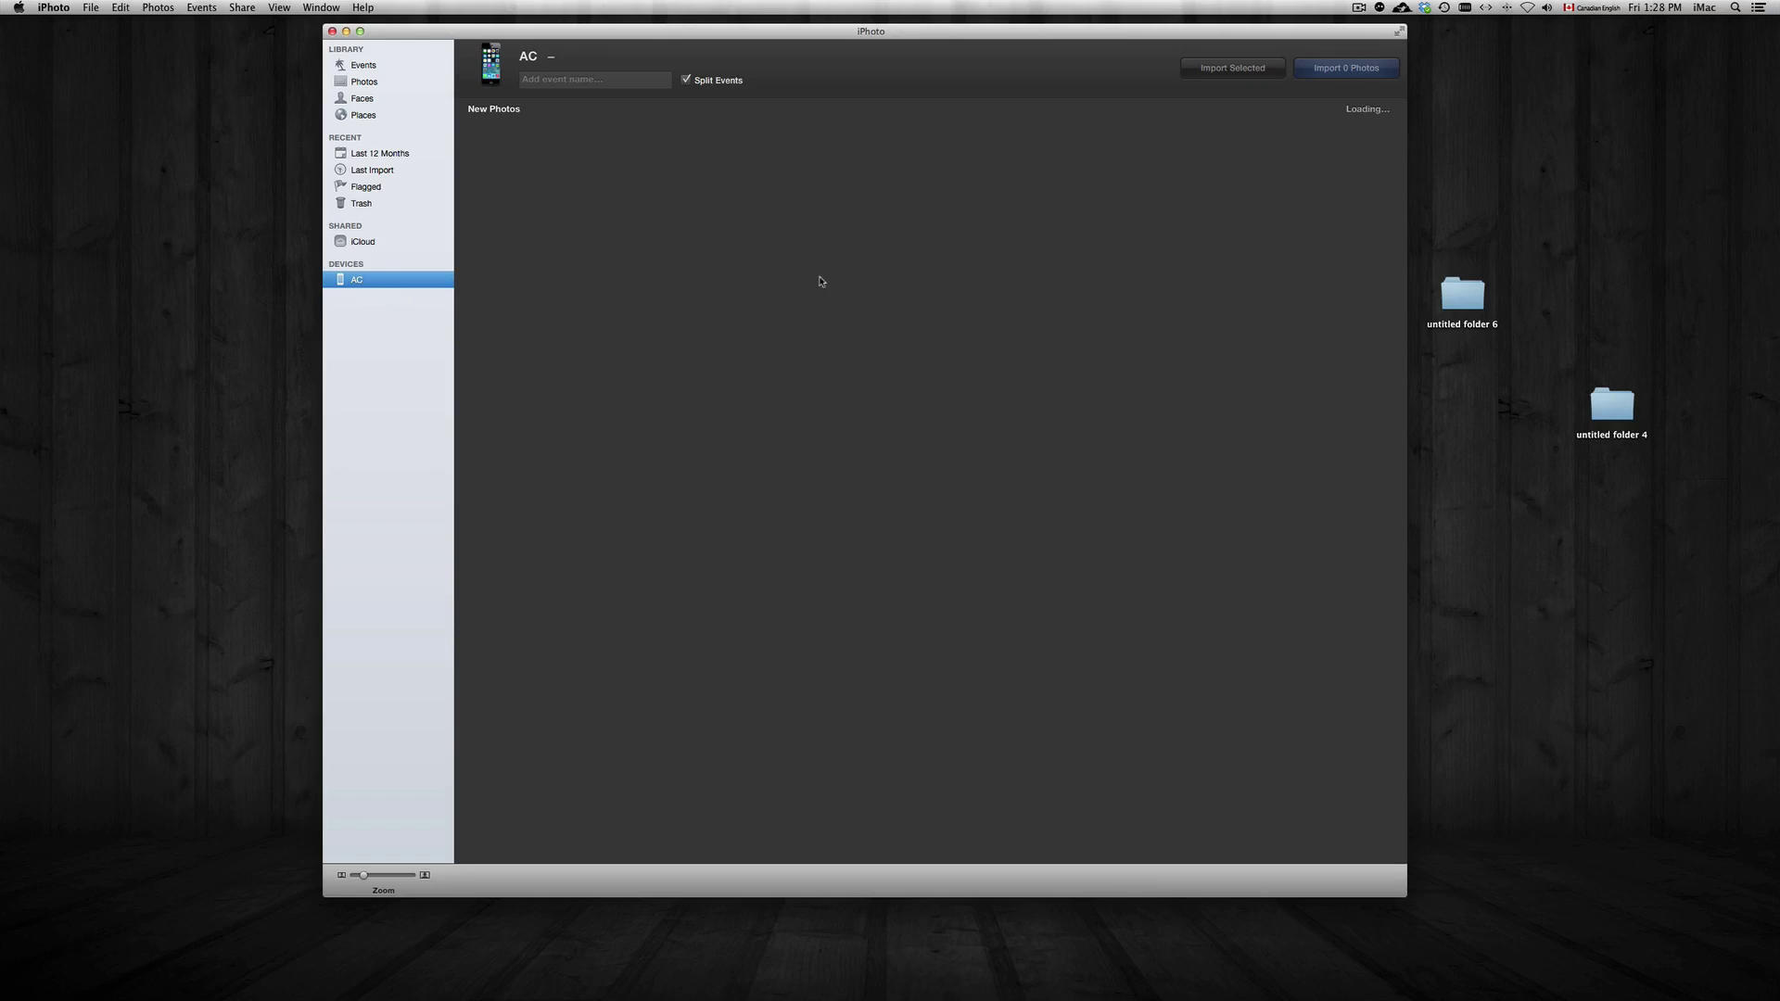
- Select iCloud under Shared in the iPhoto sidebar to show its welcome page
click(362, 240)
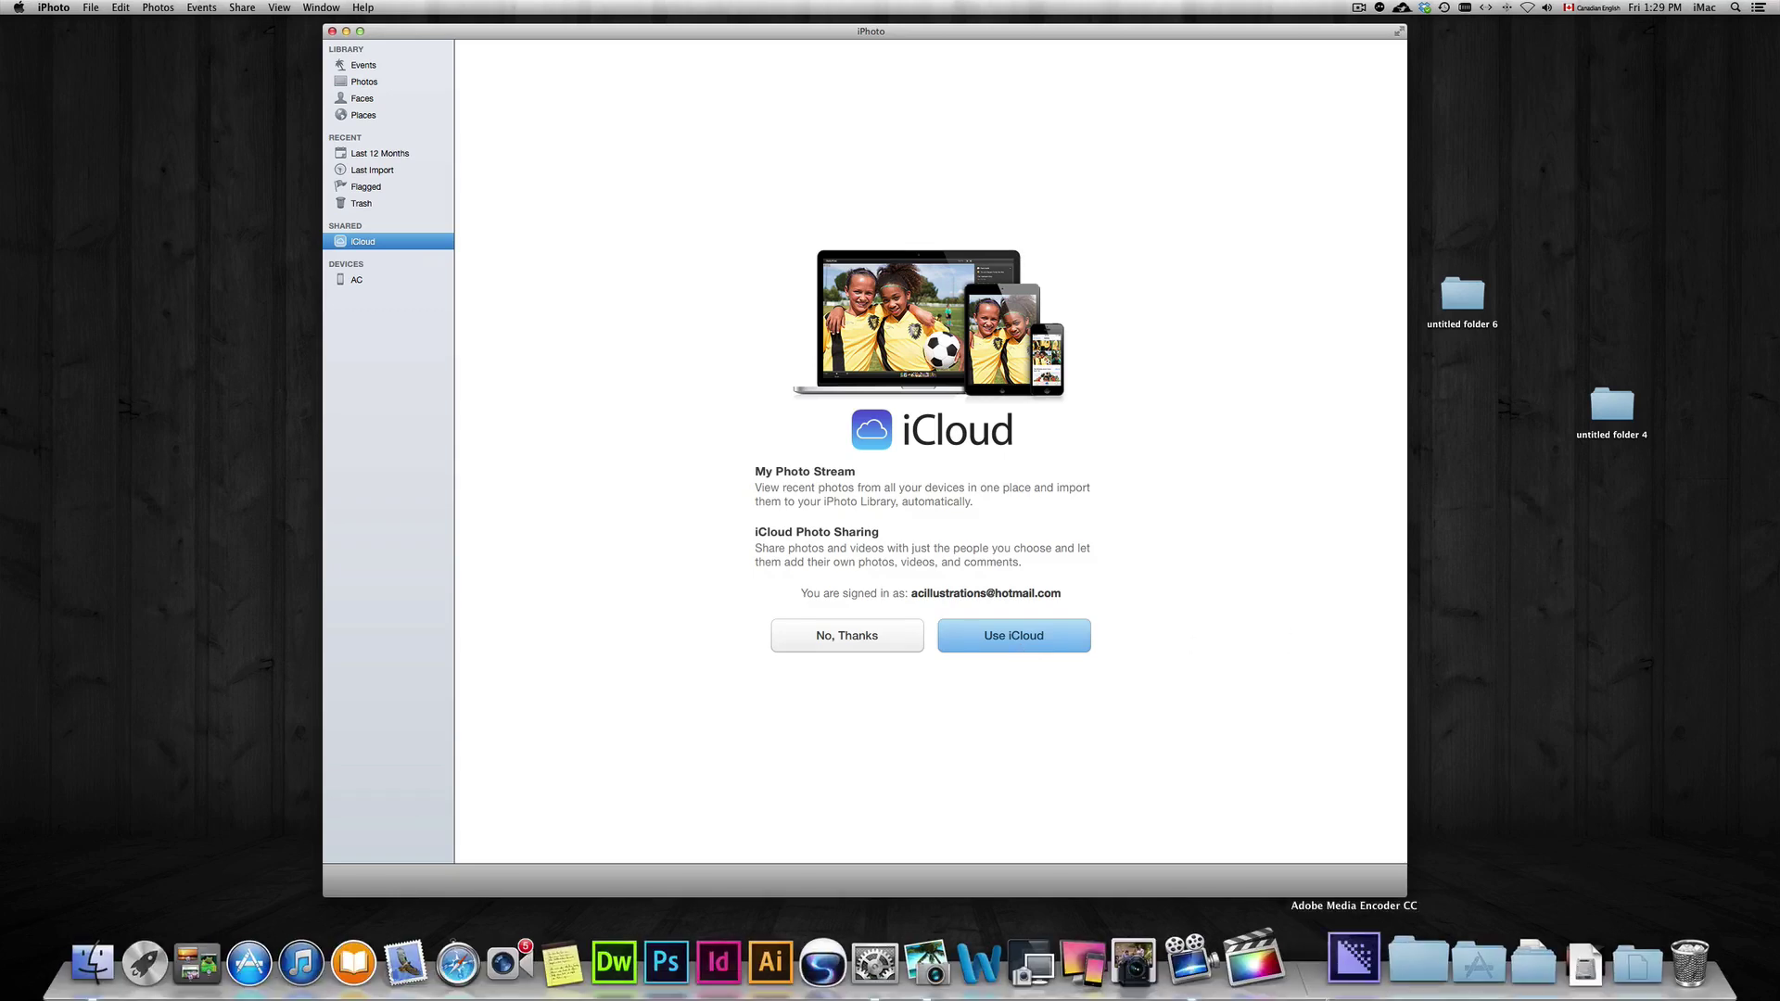
mouse_move(900, 993)
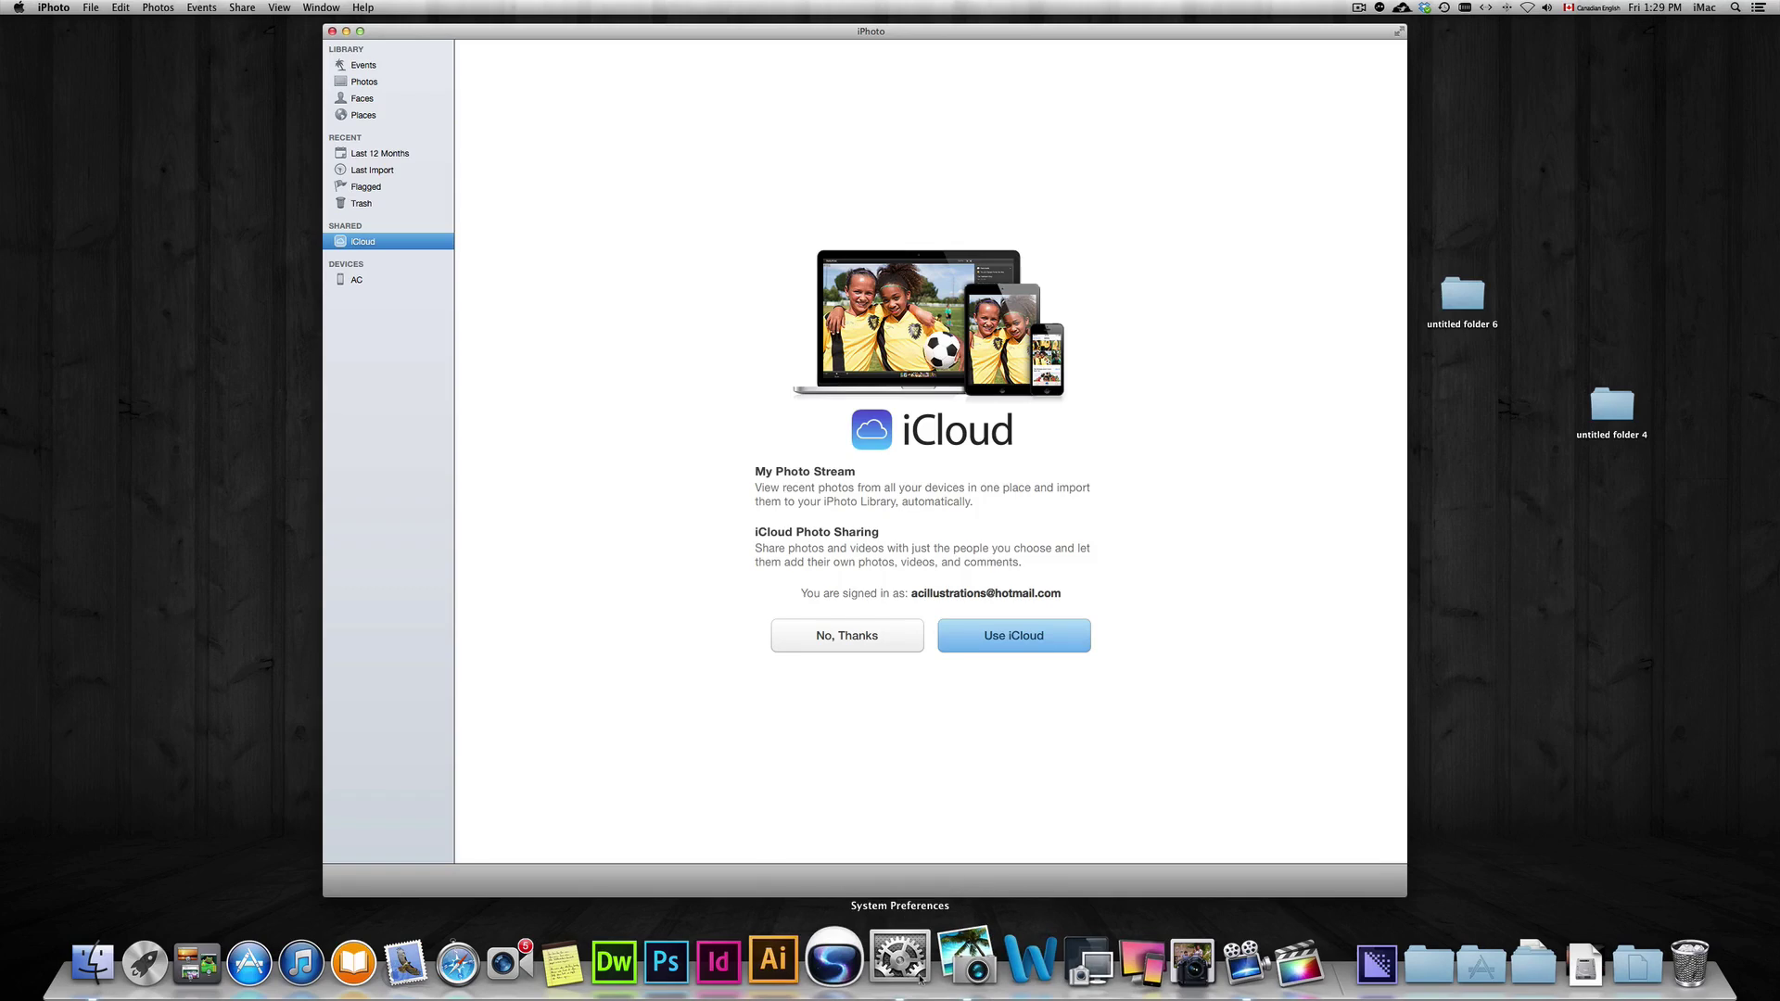
- Re-enable Photos in the iCloud pane with My Photo Stream and Photo Sharing on, then close it
click(898, 960)
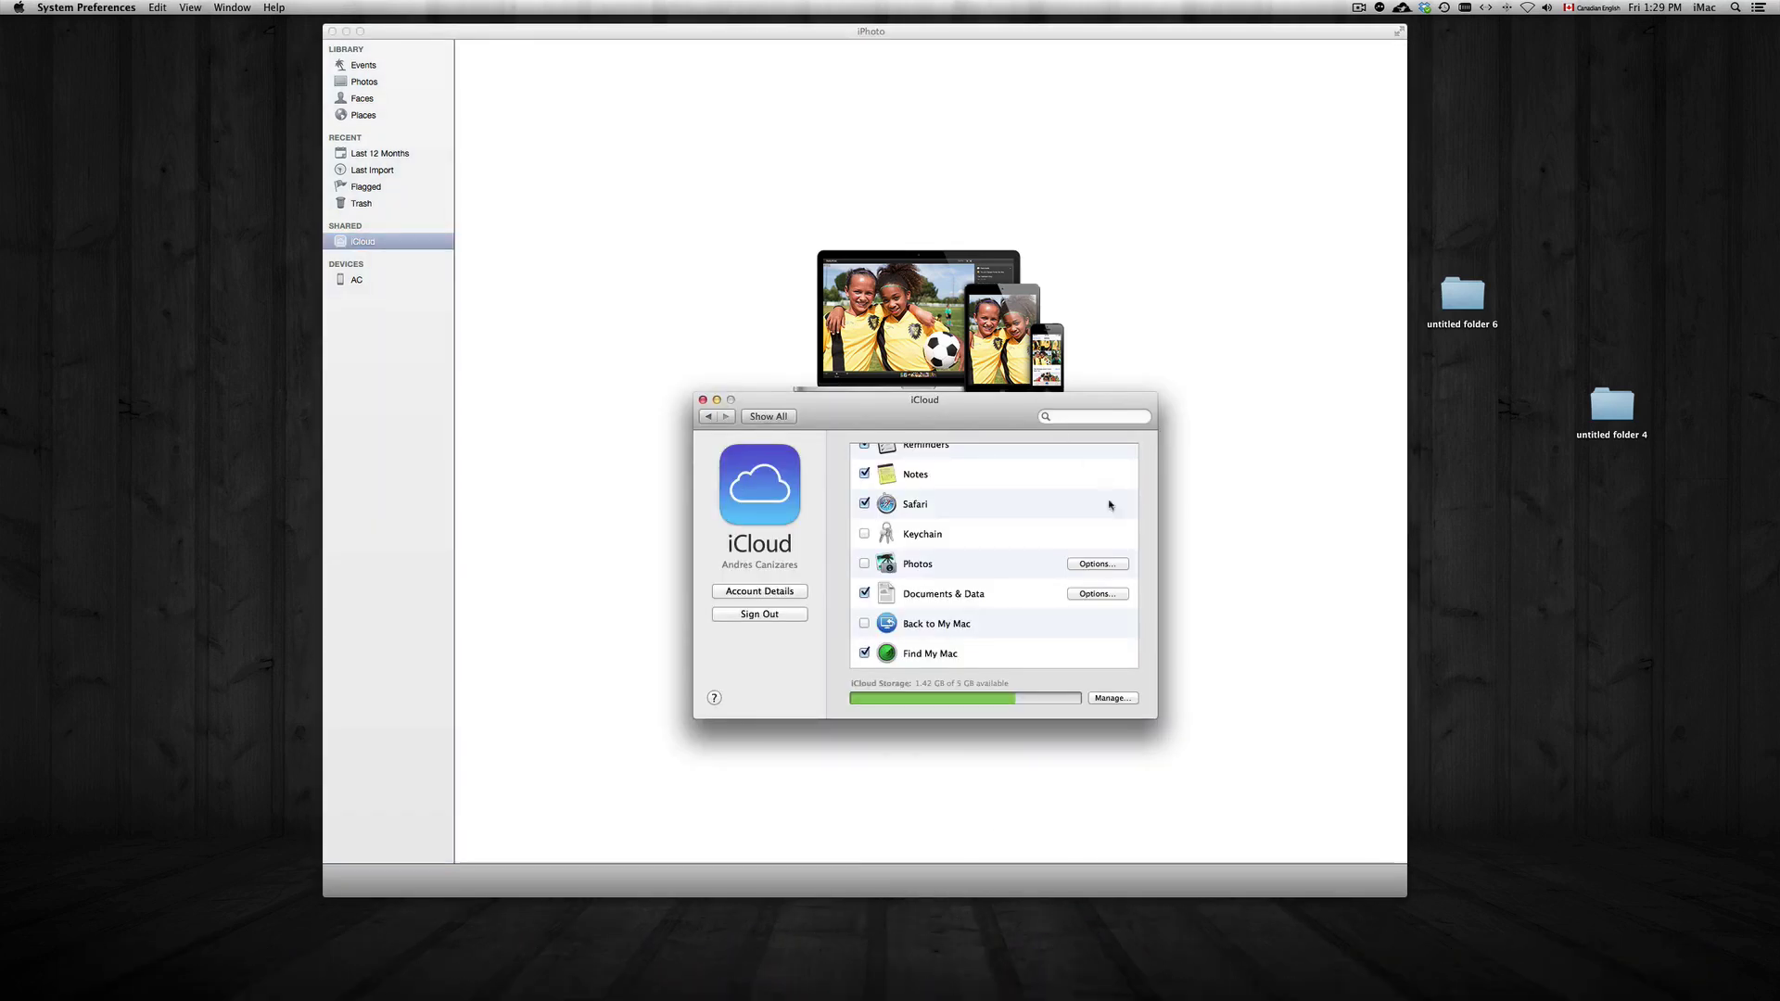
click(863, 563)
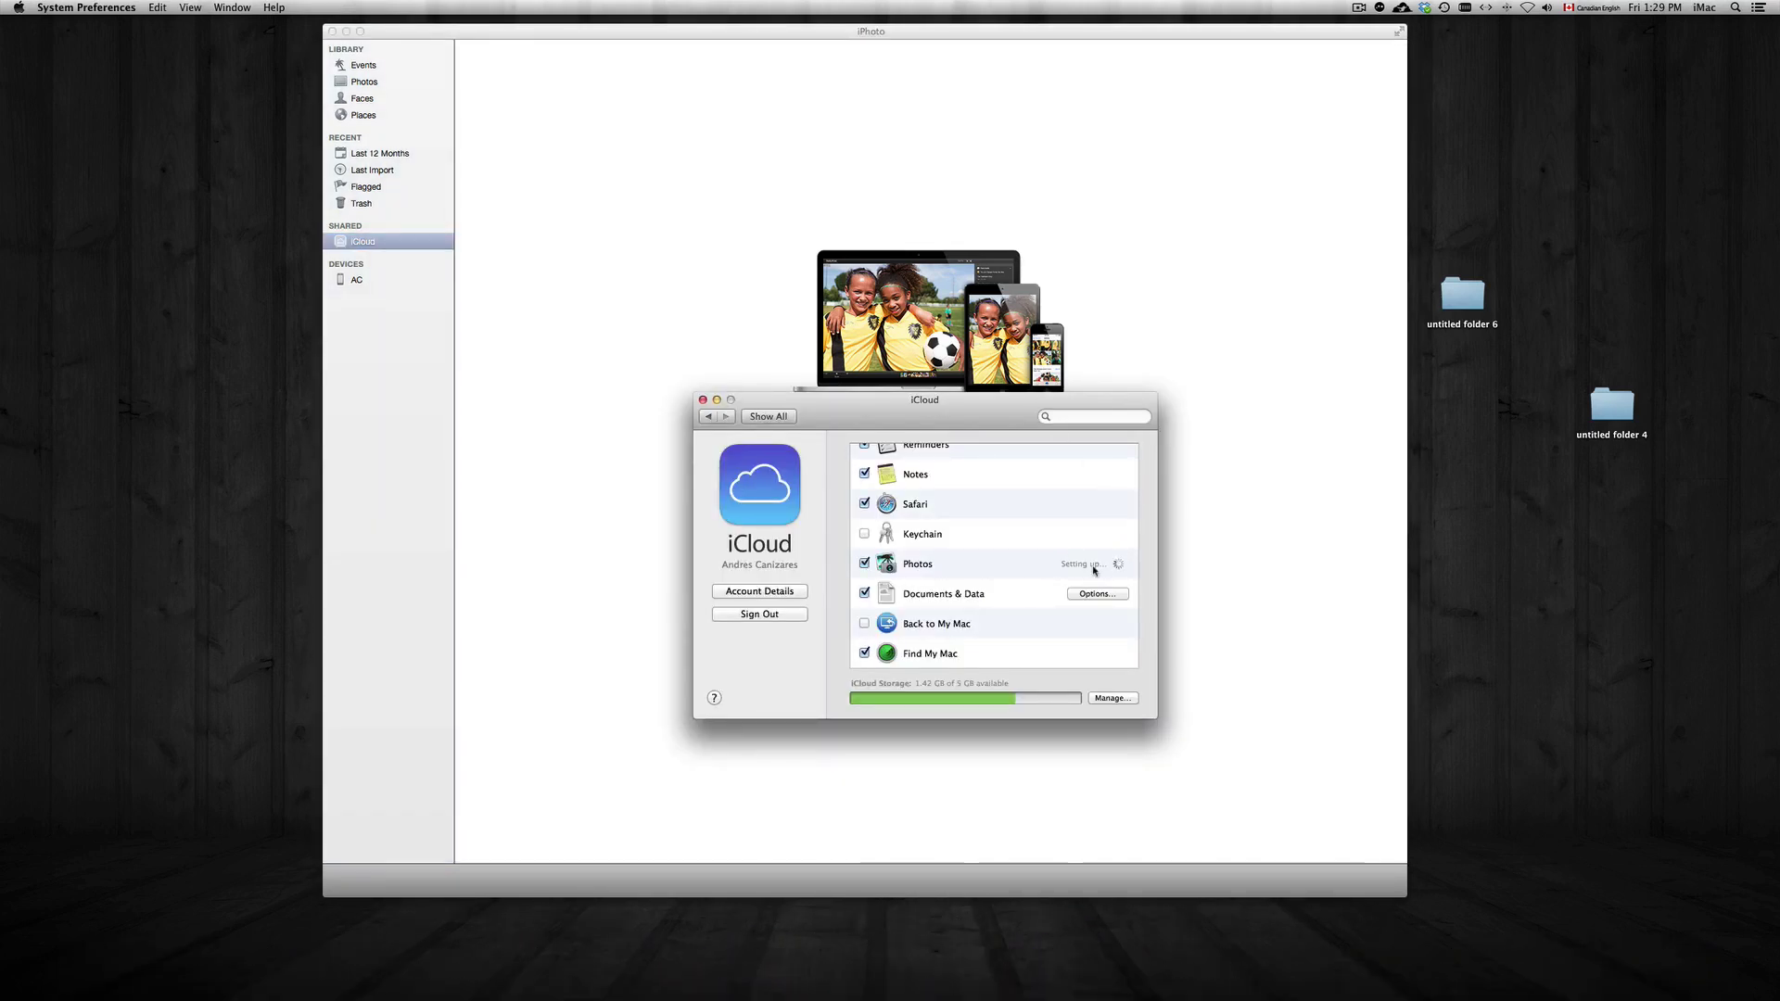
click(1095, 565)
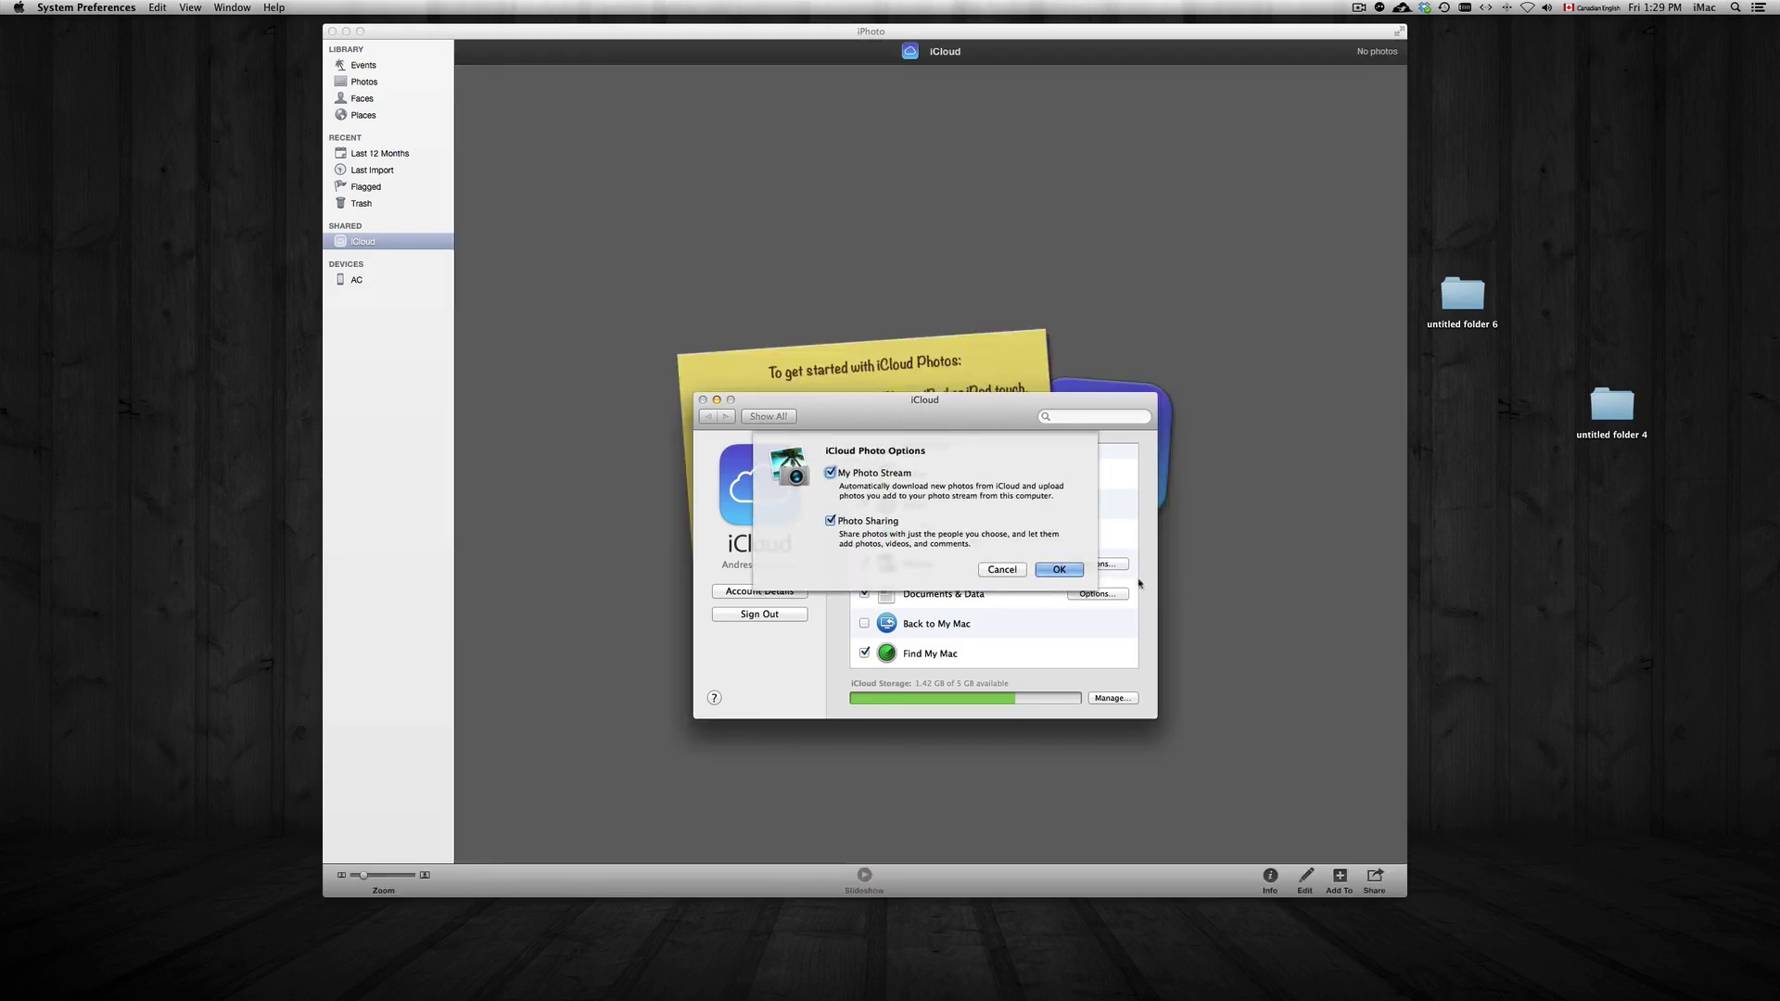
click(1051, 569)
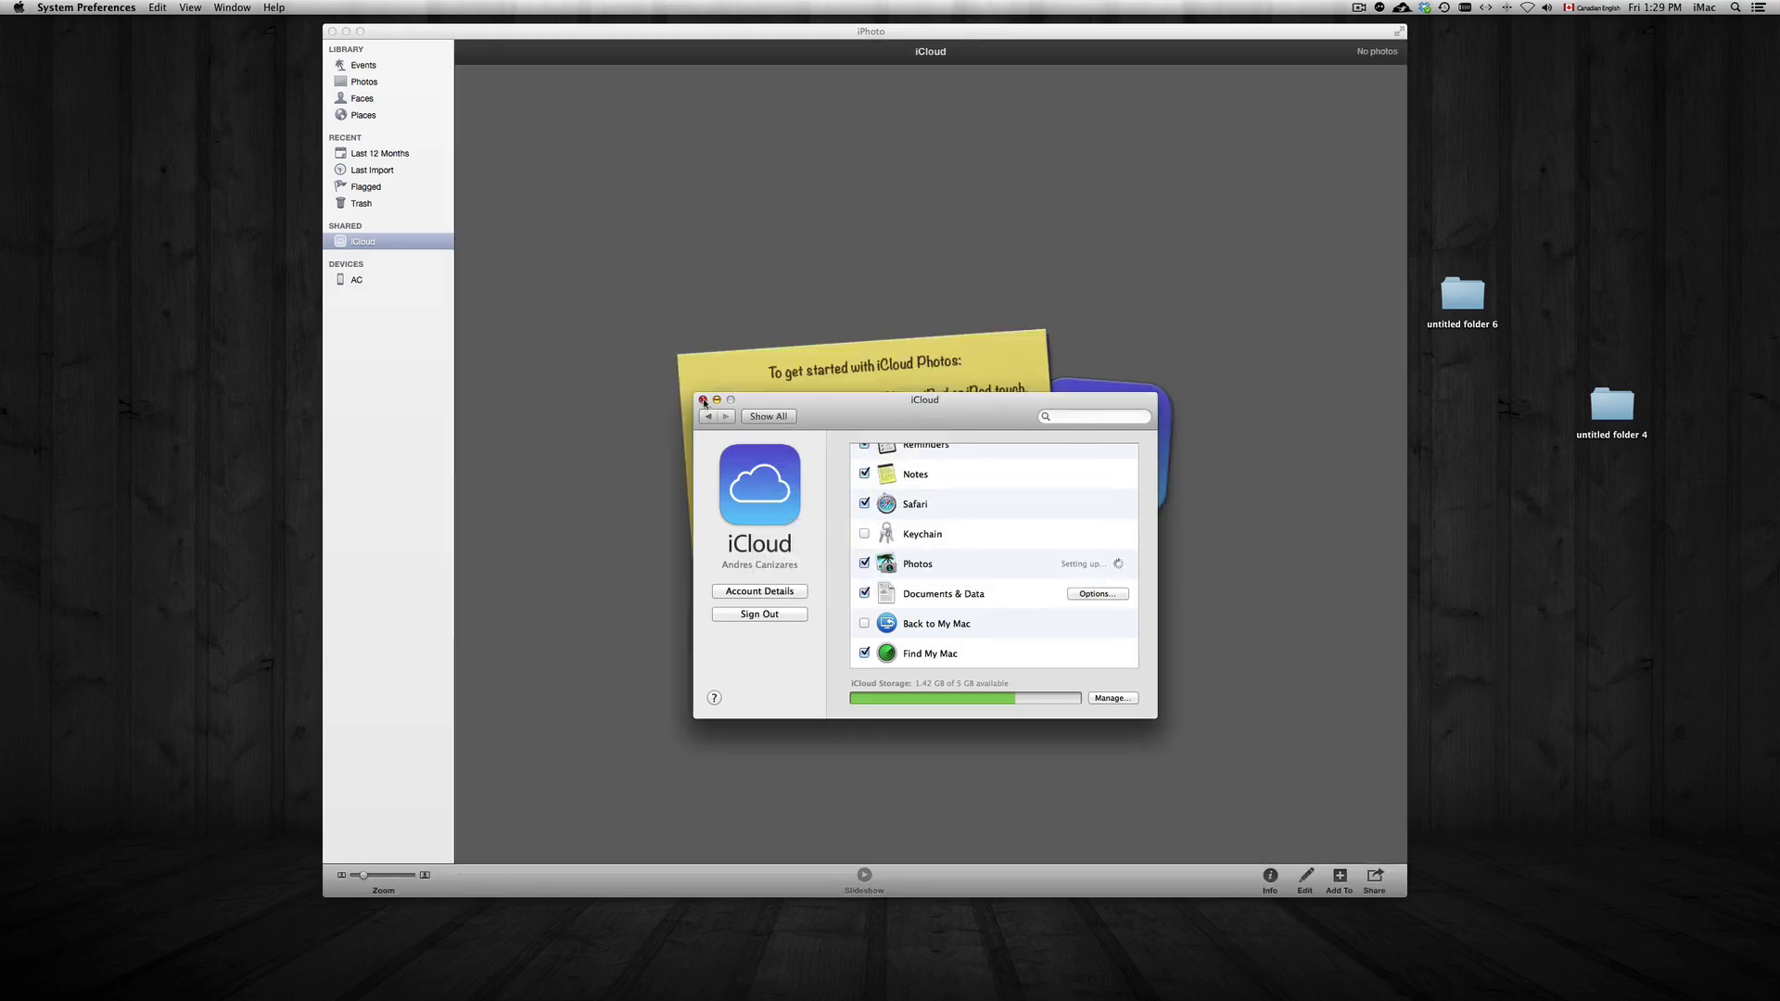
click(703, 400)
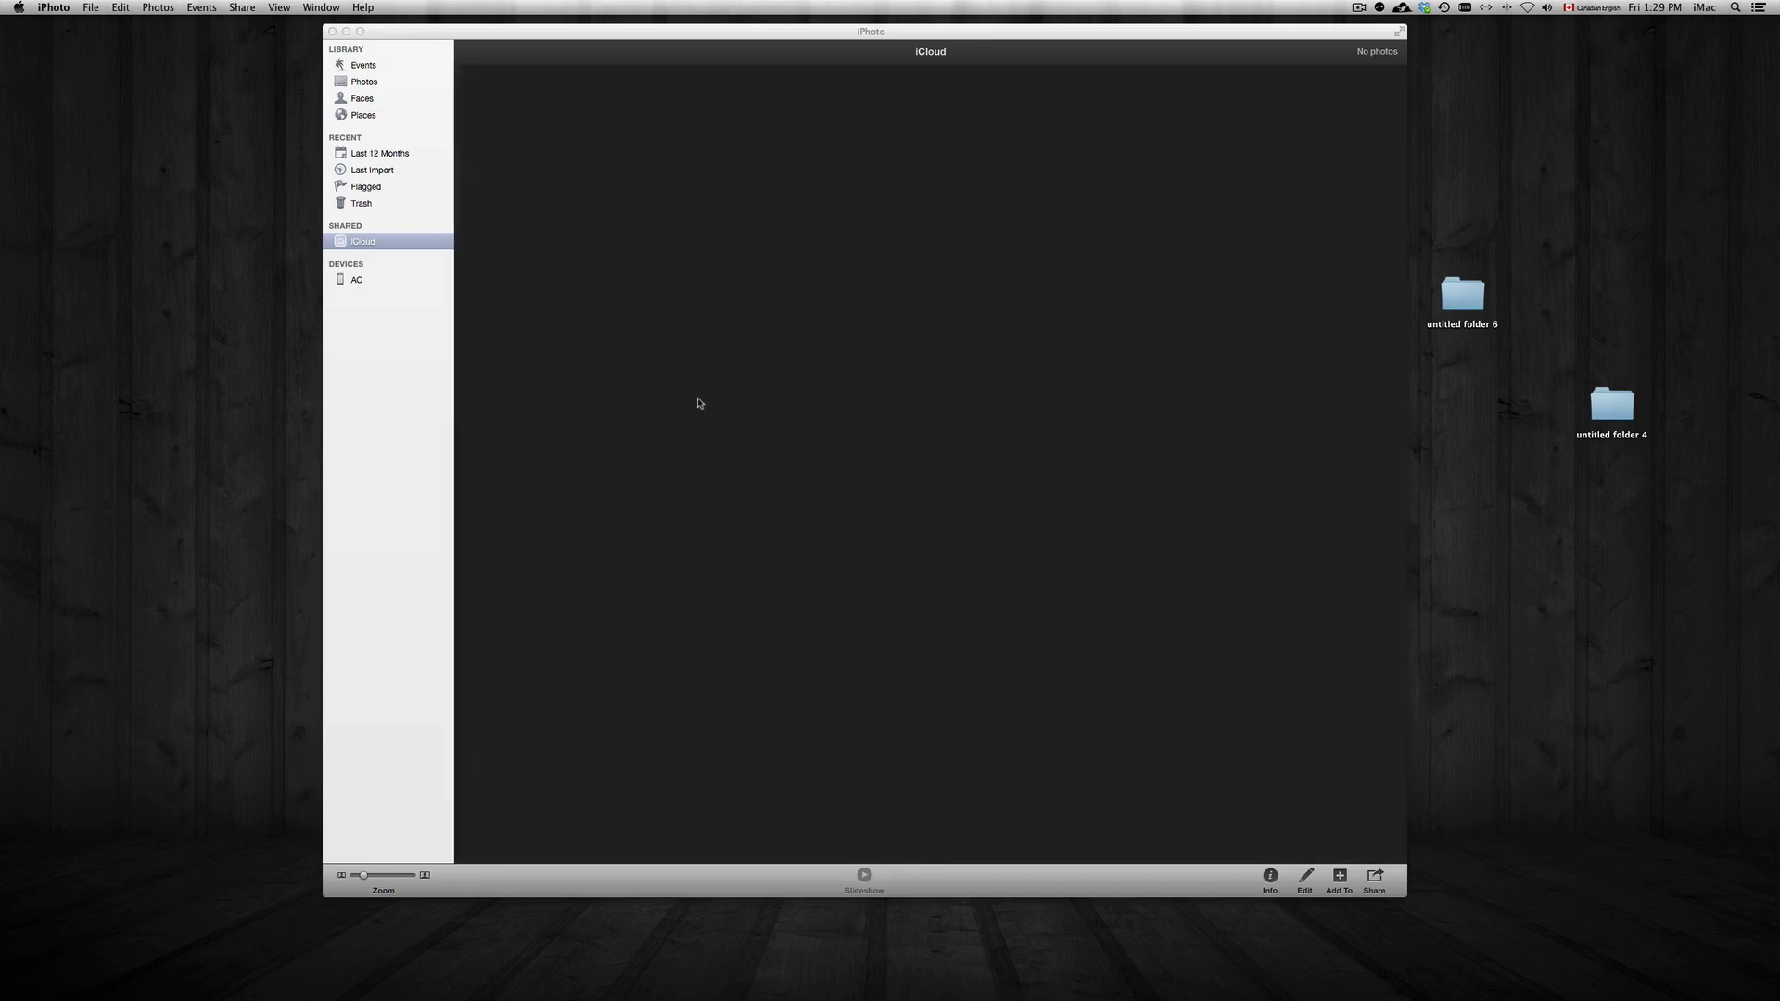